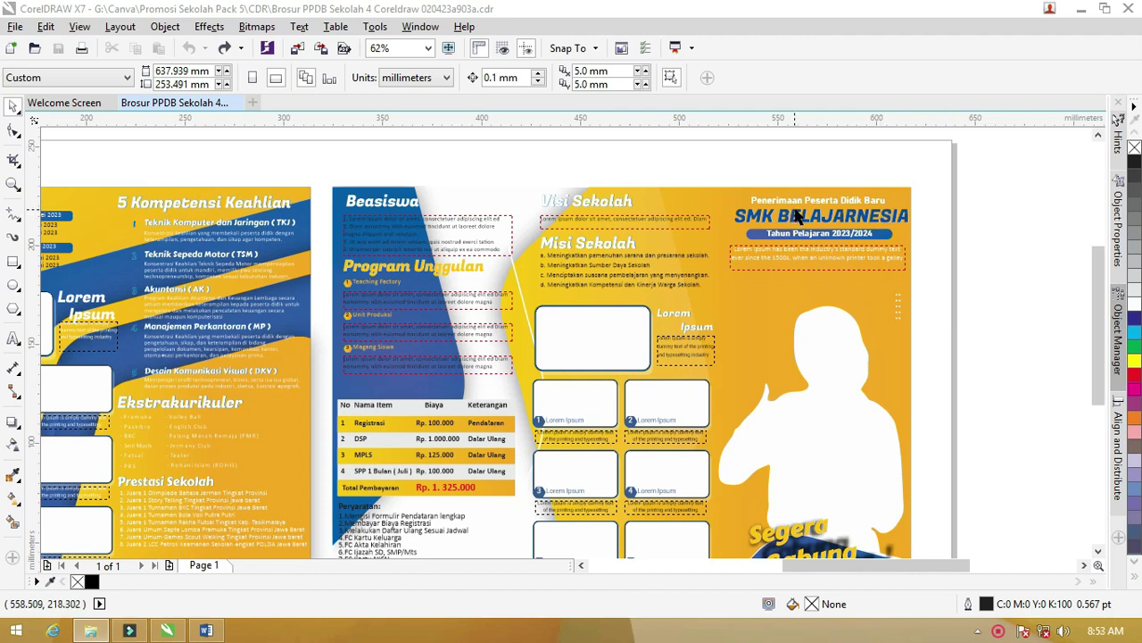
Step: Select all objects and zoom into the left brochure panel
scroll(903, 215, "down", 1)
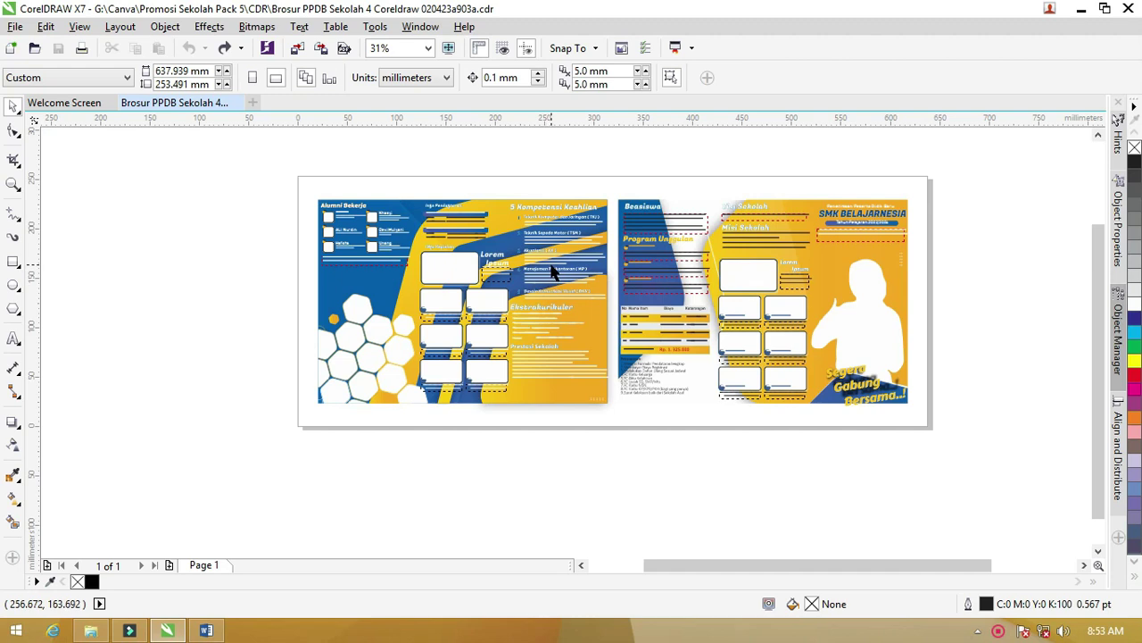
key("z")
left_click_drag(280, 184, 955, 423)
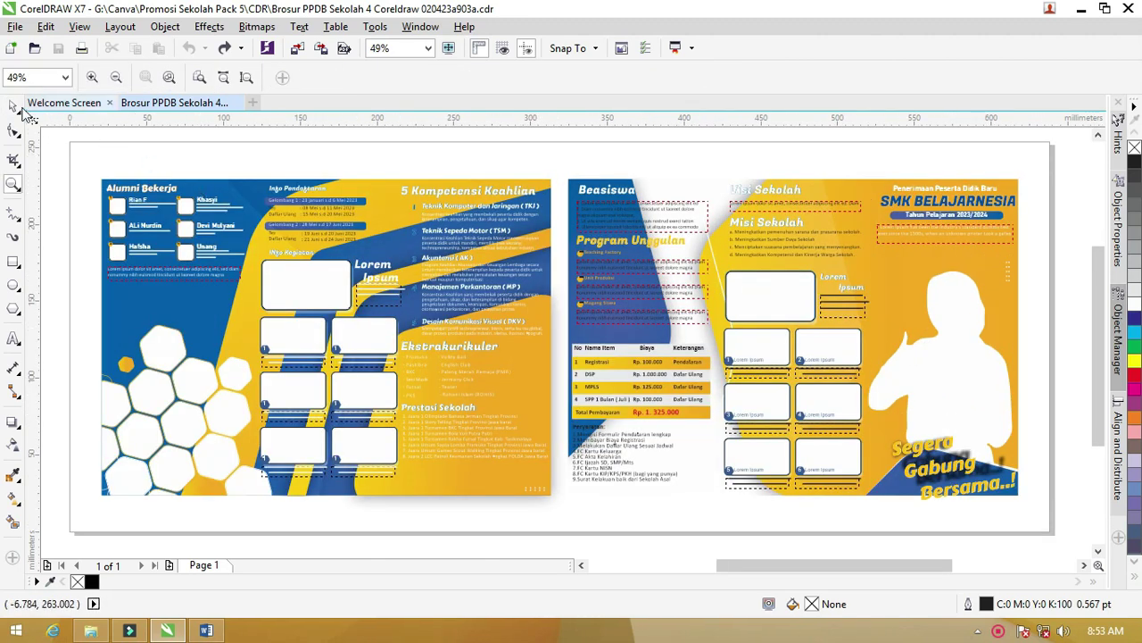
left_click(13, 106)
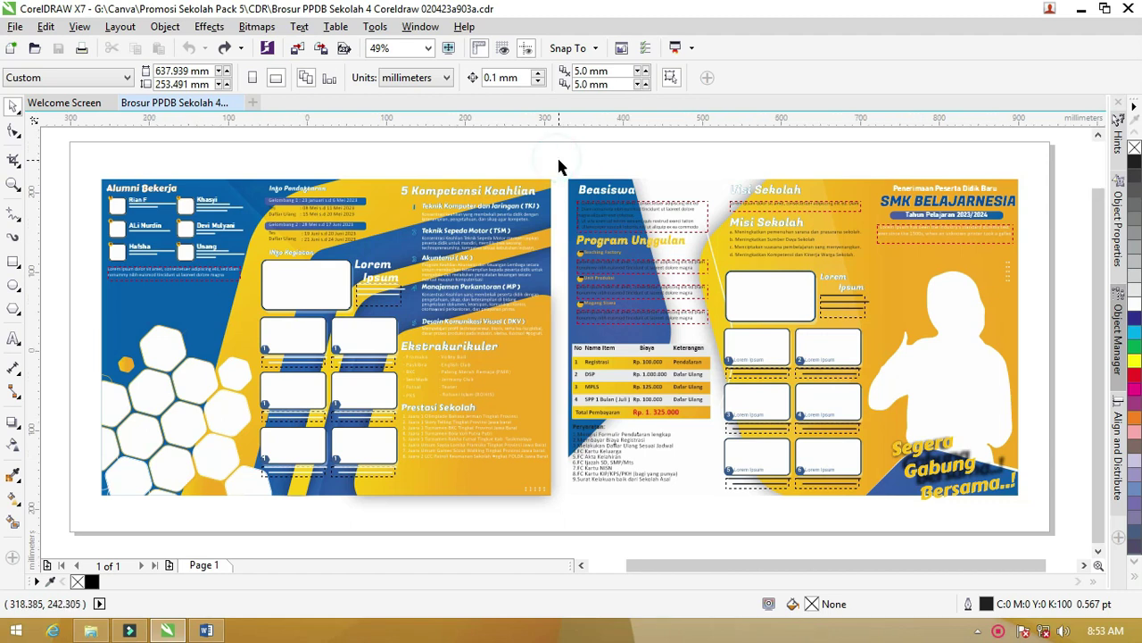
scroll(557, 166, "down", 4)
key("ctrl+a")
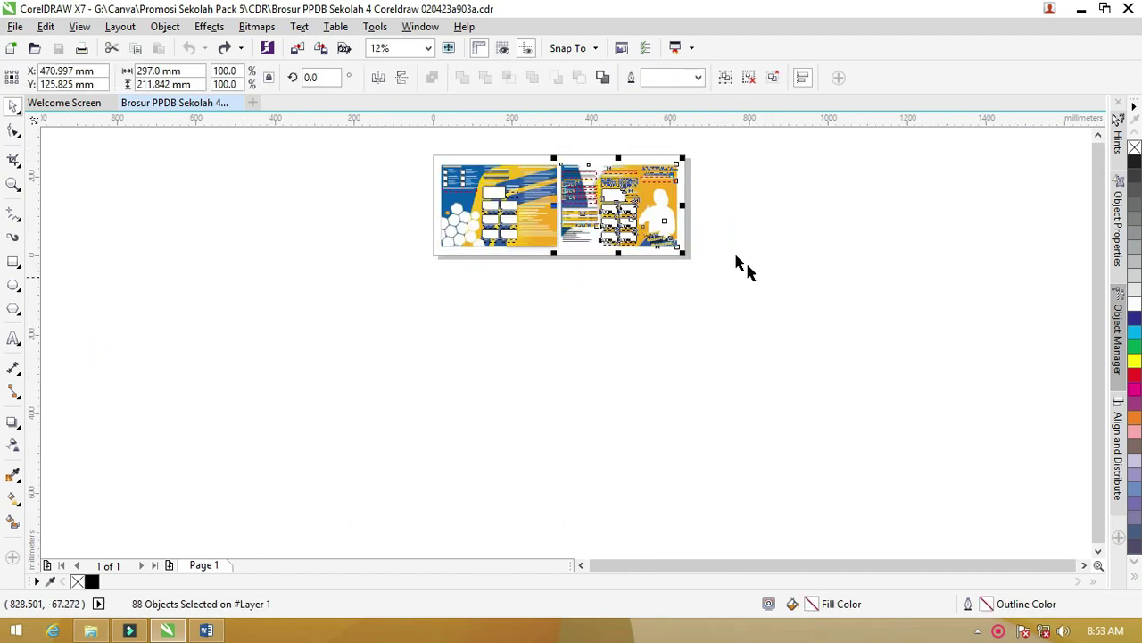
scroll(688, 198, "up", 4)
scroll(581, 215, "down", 2)
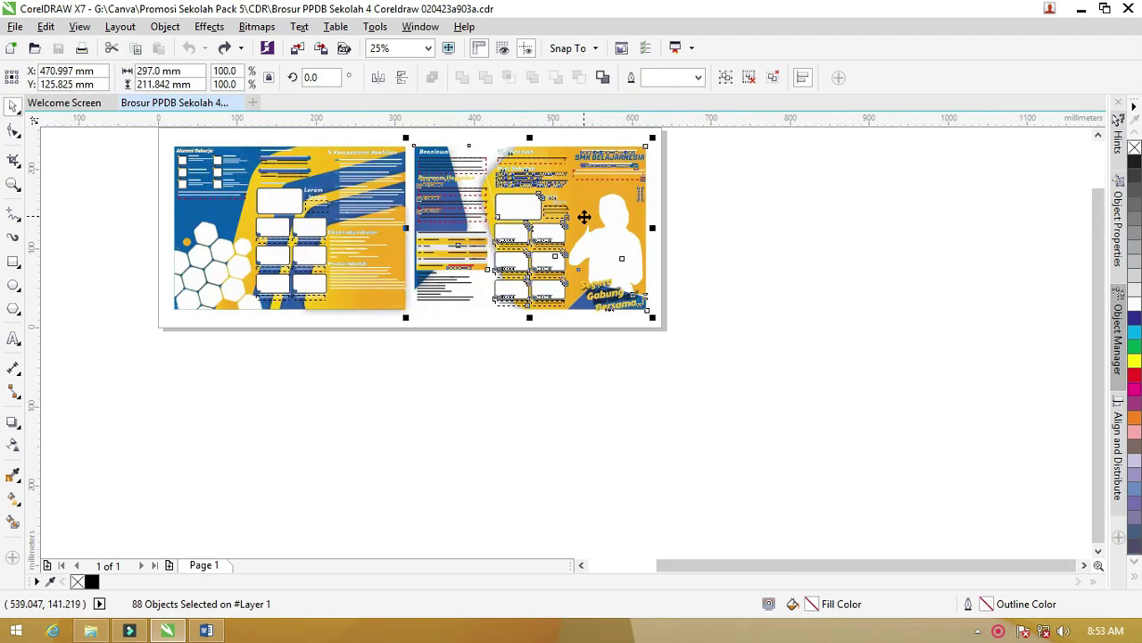
scroll(491, 250, "down", 2)
key("z")
left_click_drag(300, 188, 465, 290)
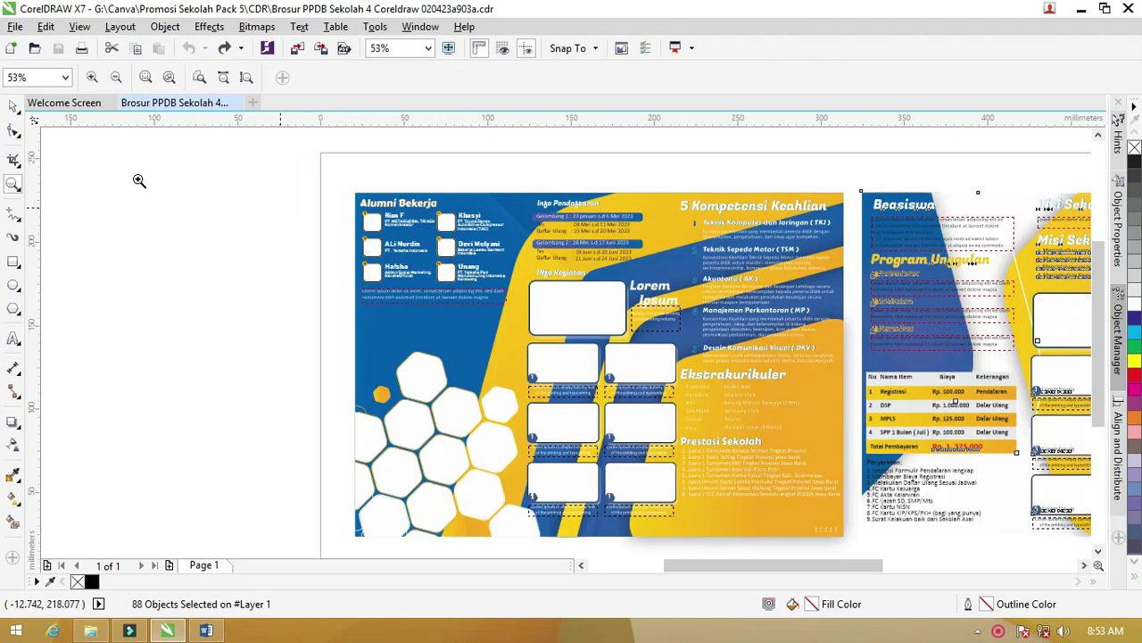
left_click(14, 107)
scroll(55, 150, "down", 2)
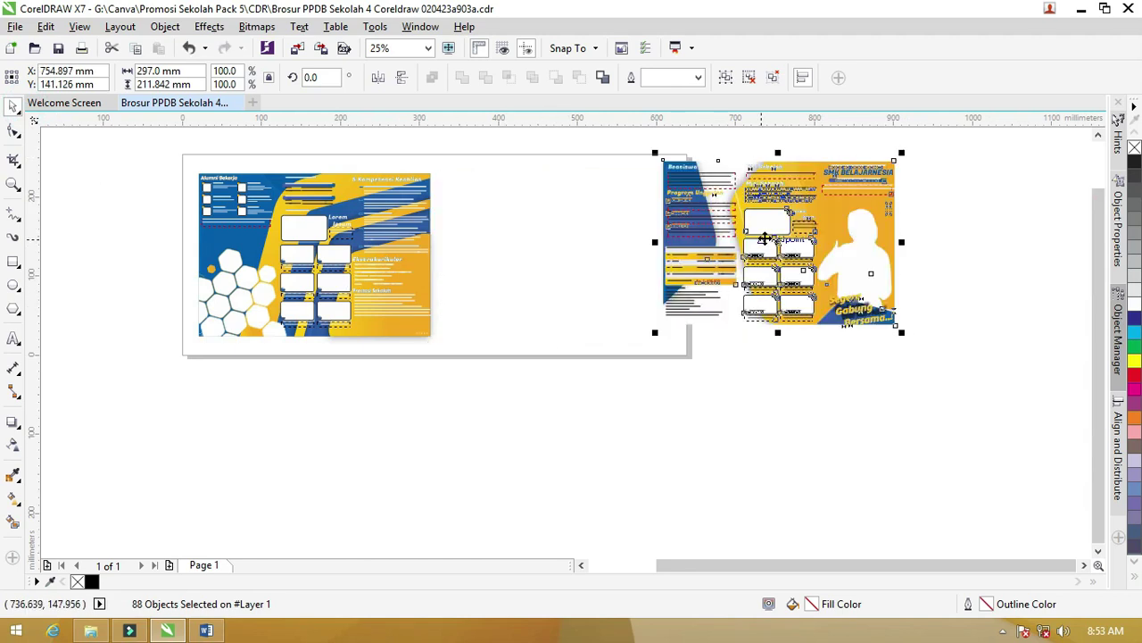
Step: Move the right panel, its loose text, and the left panel off the page
left_click_drag(540, 256, 765, 239)
left_click_drag(515, 235, 903, 280)
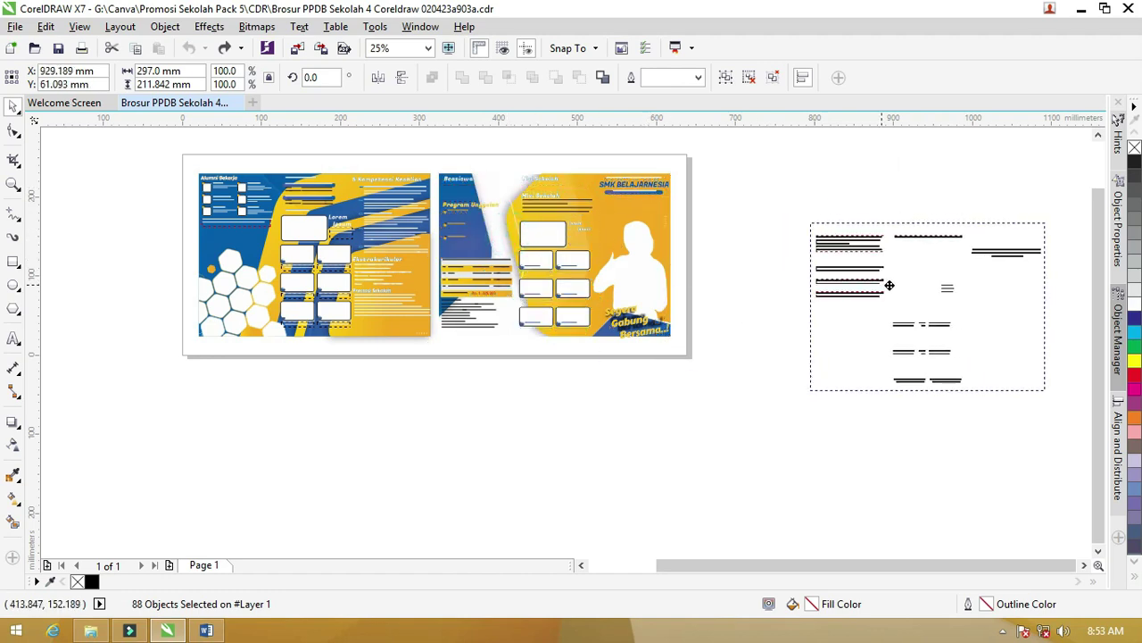
left_click(500, 248)
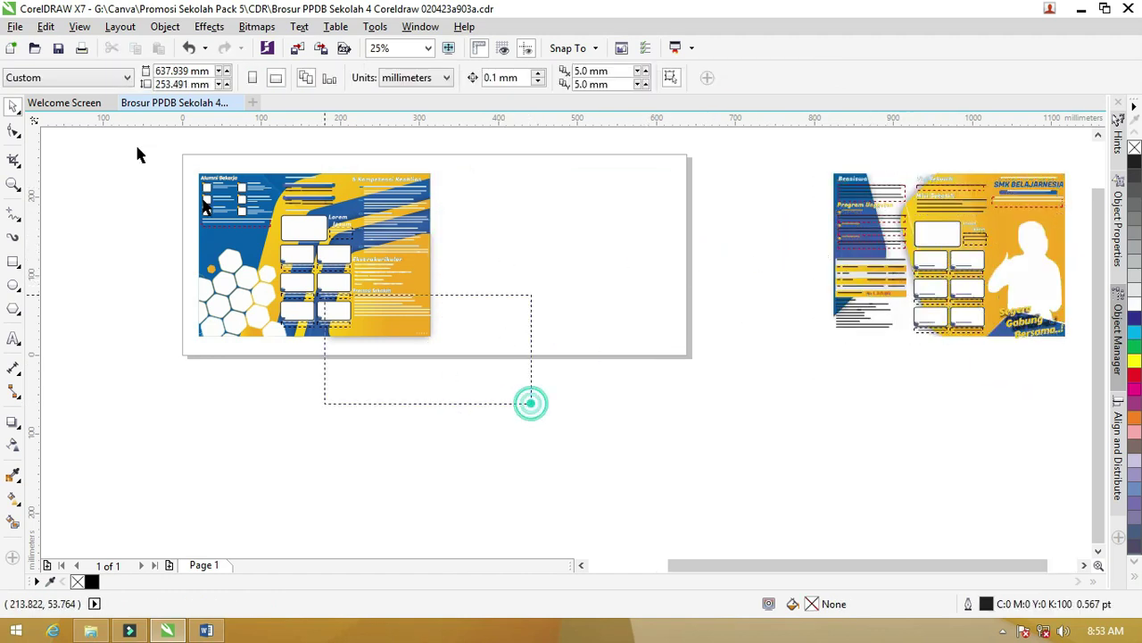
left_click(250, 259)
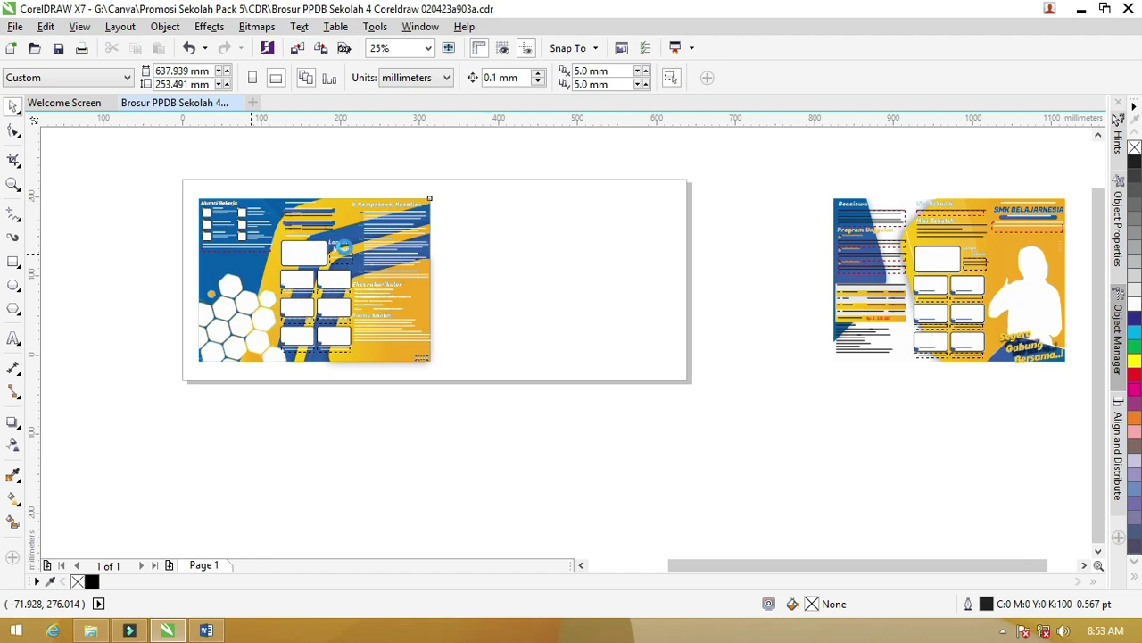
scroll(341, 235, "down", 1)
left_click_drag(339, 235, 545, 364)
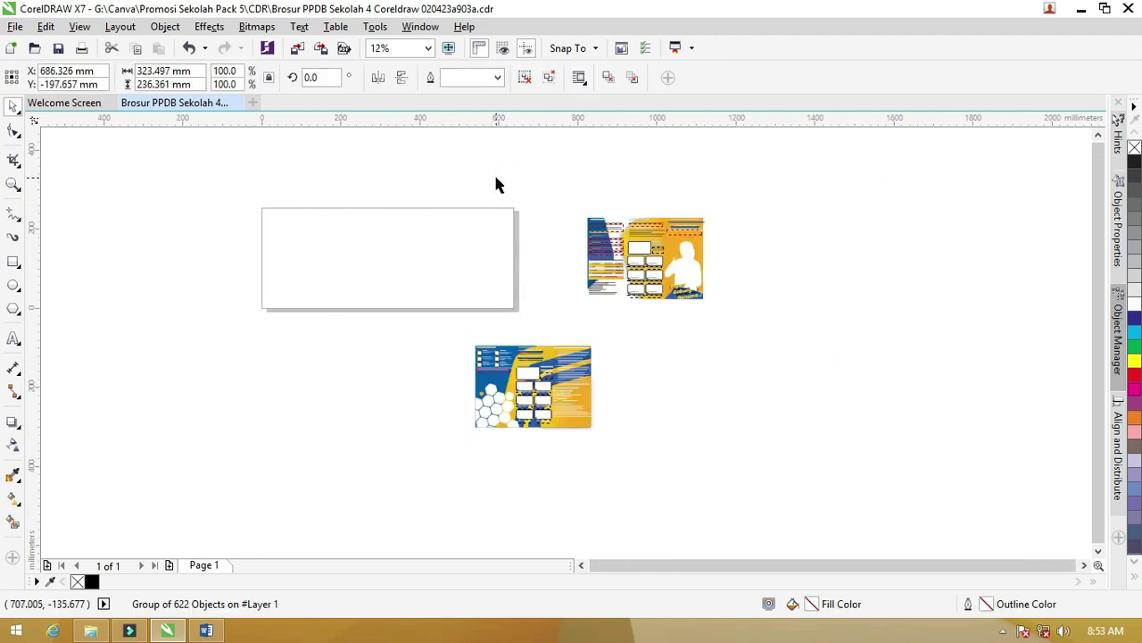
left_click(494, 173)
Step: Set the page size to A4 landscape (297 × 210 mm)
left_click(99, 77)
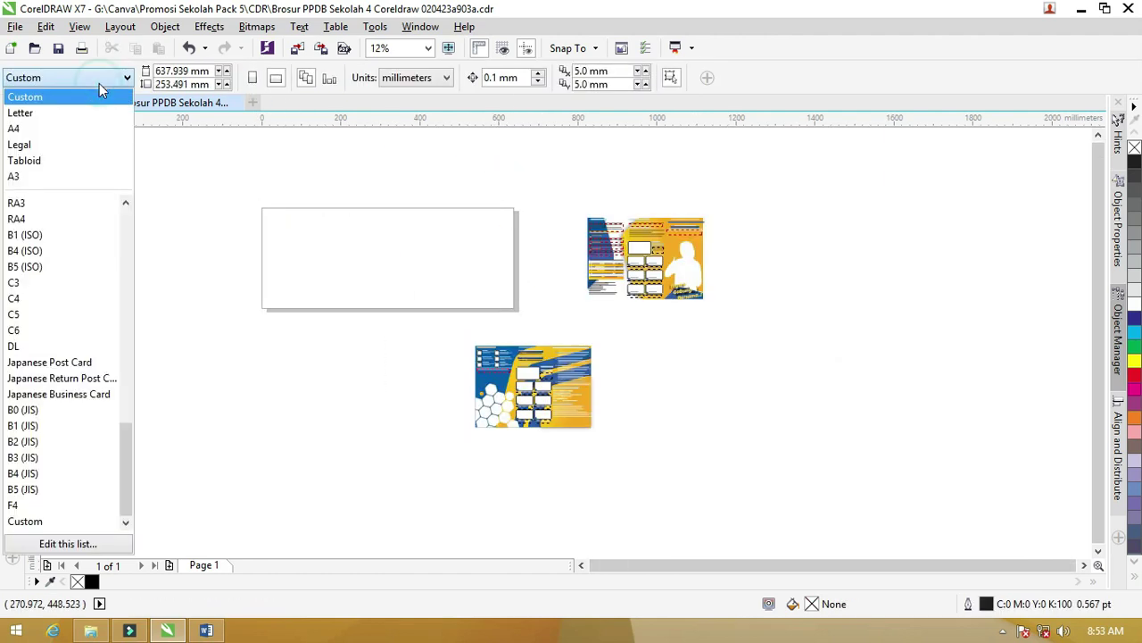
left_click(90, 130)
left_click(277, 78)
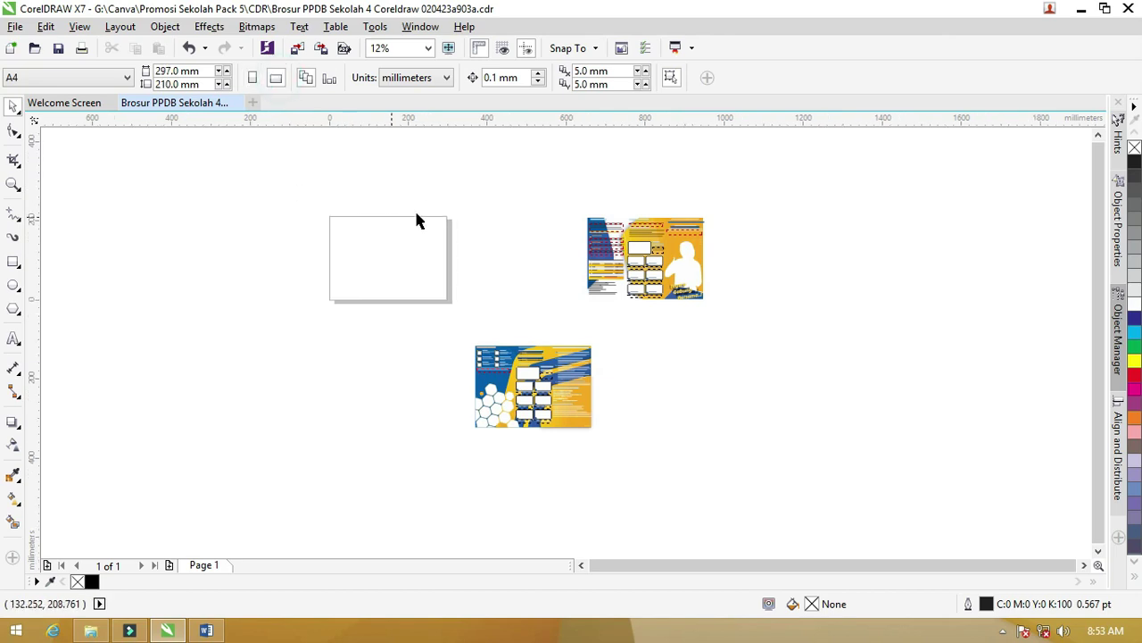
left_click_drag(421, 307, 617, 441)
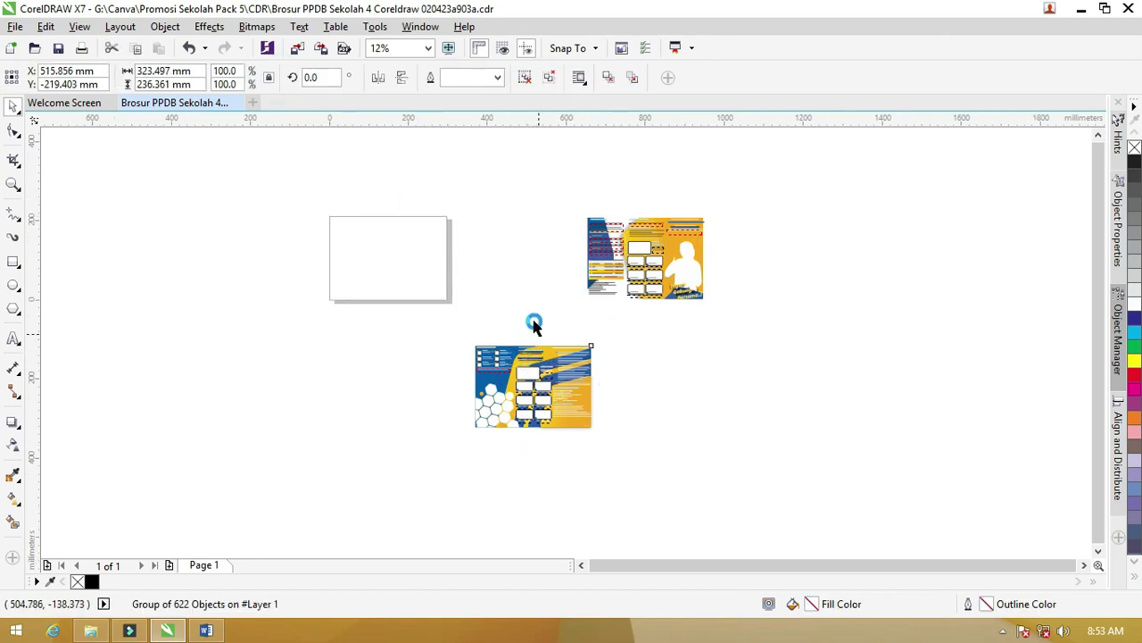
Step: Centre the selected left brochure panel on the A4 page
key("p")
scroll(401, 222, "up", 4)
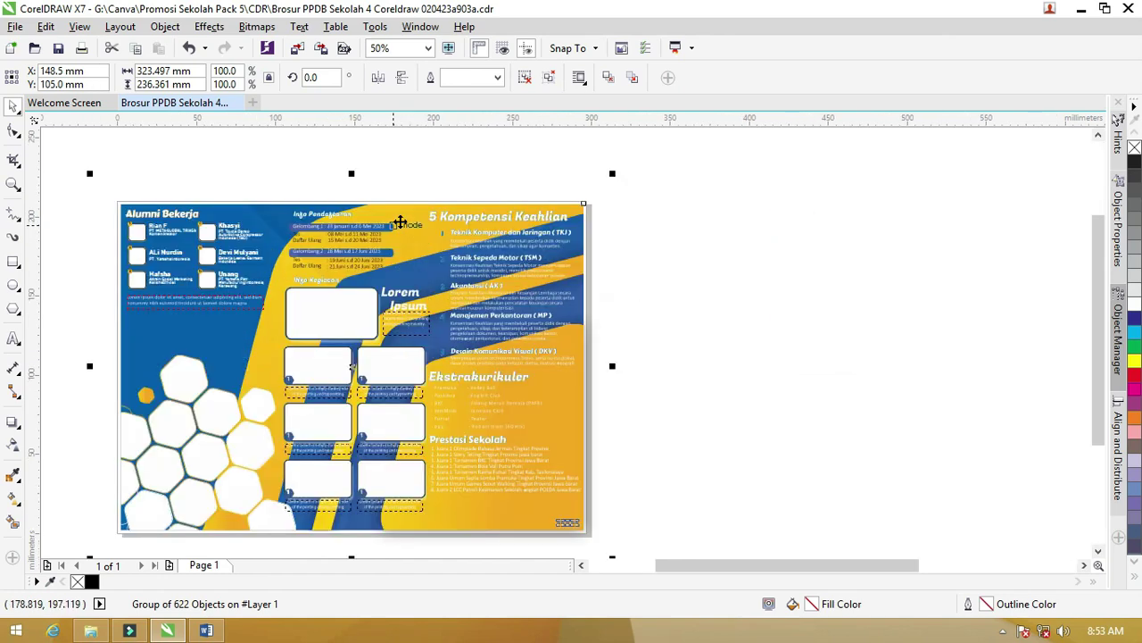
scroll(401, 222, "up", 2)
scroll(401, 222, "down", 2)
scroll(359, 274, "down", 2)
Step: Group the loose text objects and place the group onto the right panel
left_click_drag(699, 182, 1049, 432)
key("ctrl+g")
left_click_drag(890, 316, 629, 316)
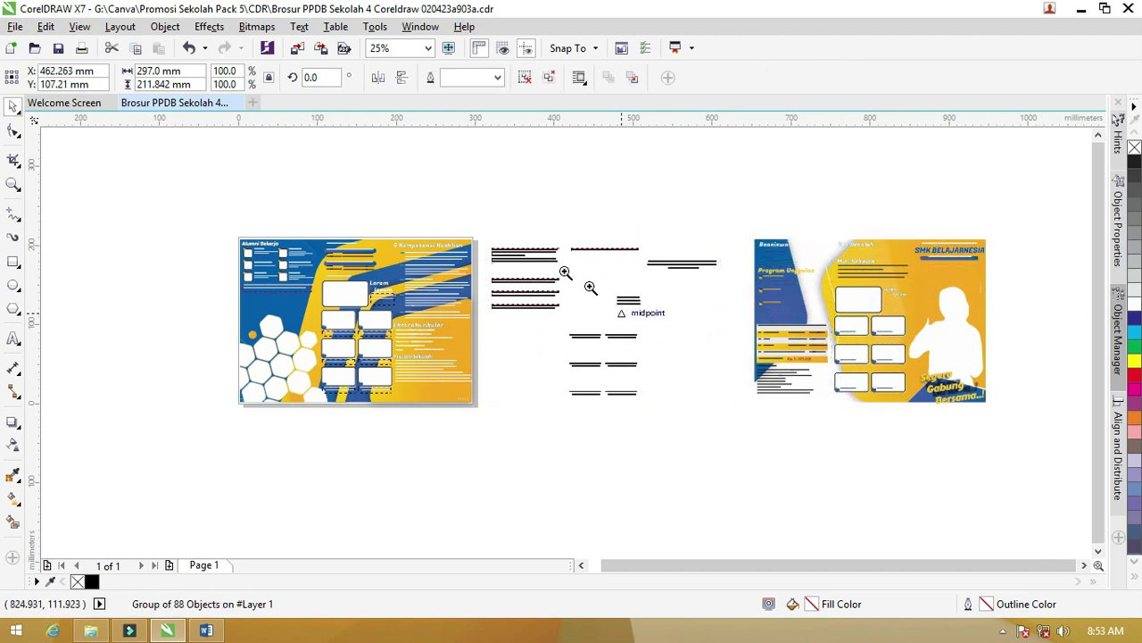
key("z")
left_click_drag(477, 220, 781, 384)
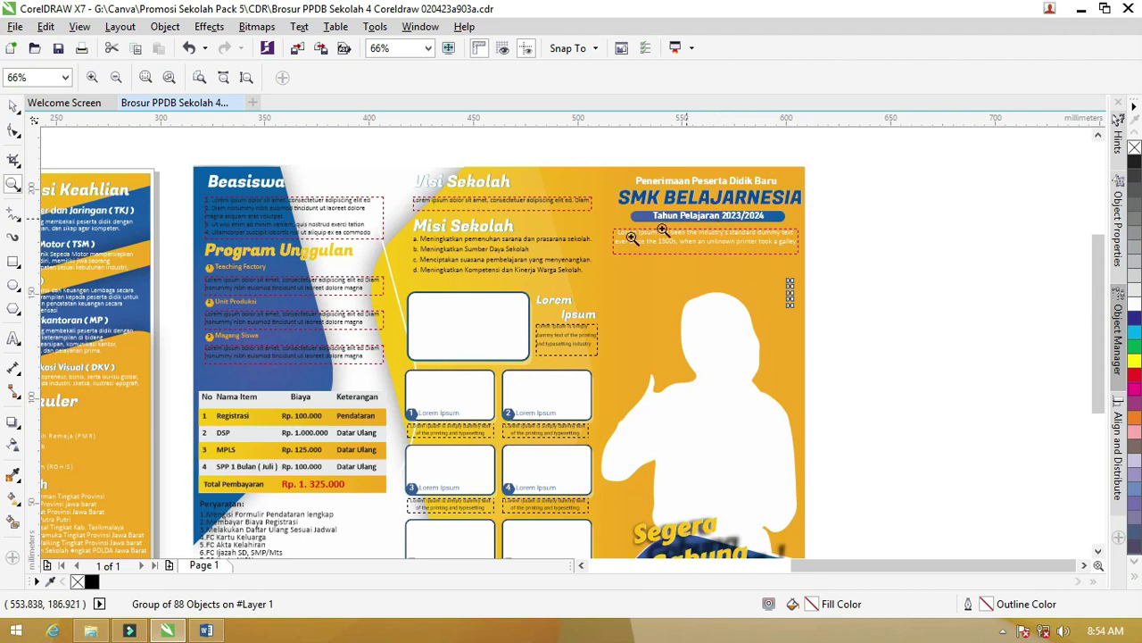
right_click(591, 241)
left_click(597, 295)
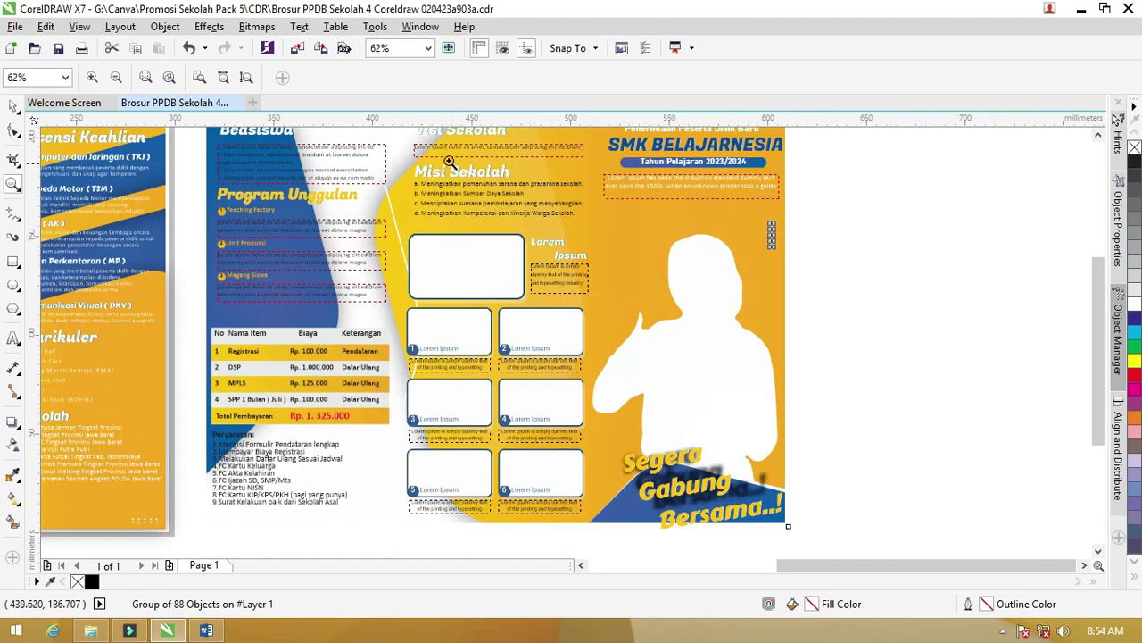
left_click(482, 298)
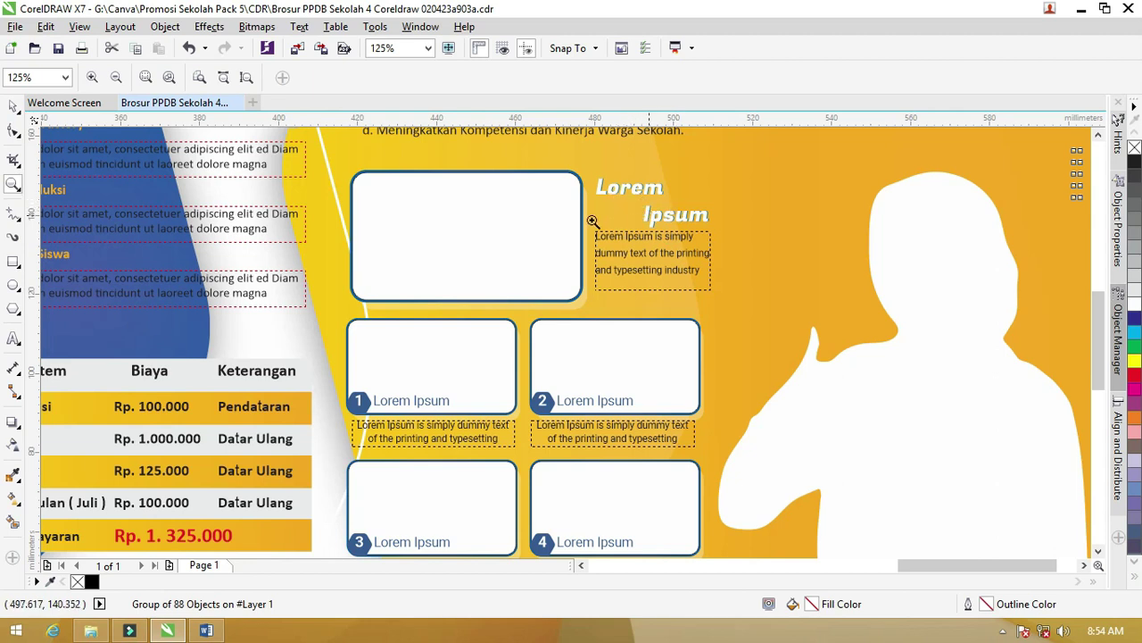
right_click(518, 366)
left_click(328, 219)
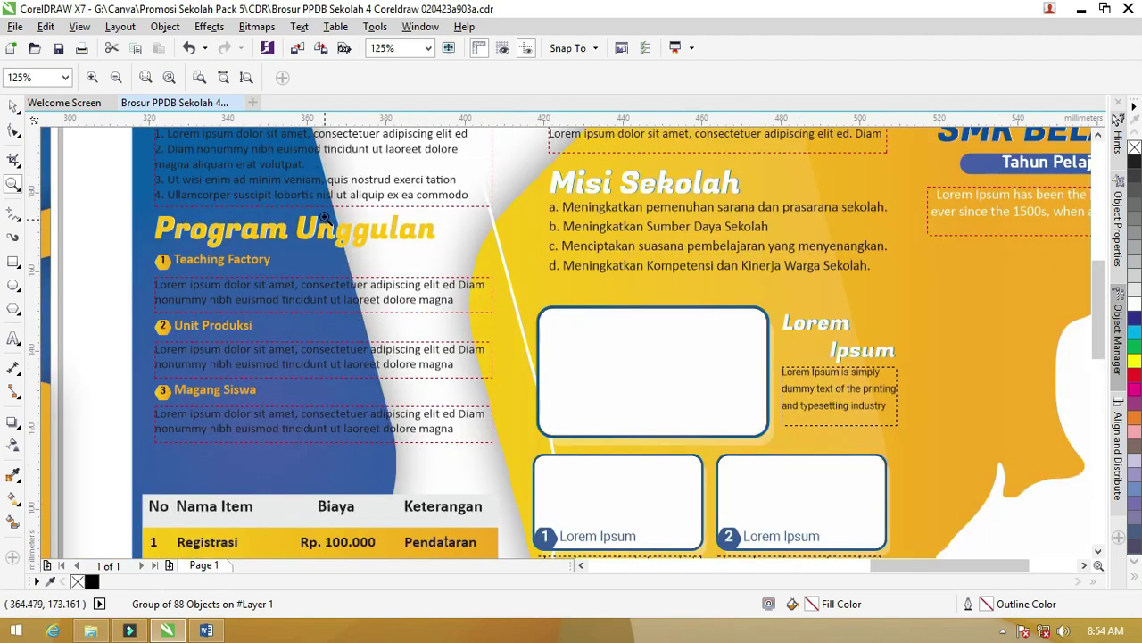
right_click(300, 145)
left_click(286, 230)
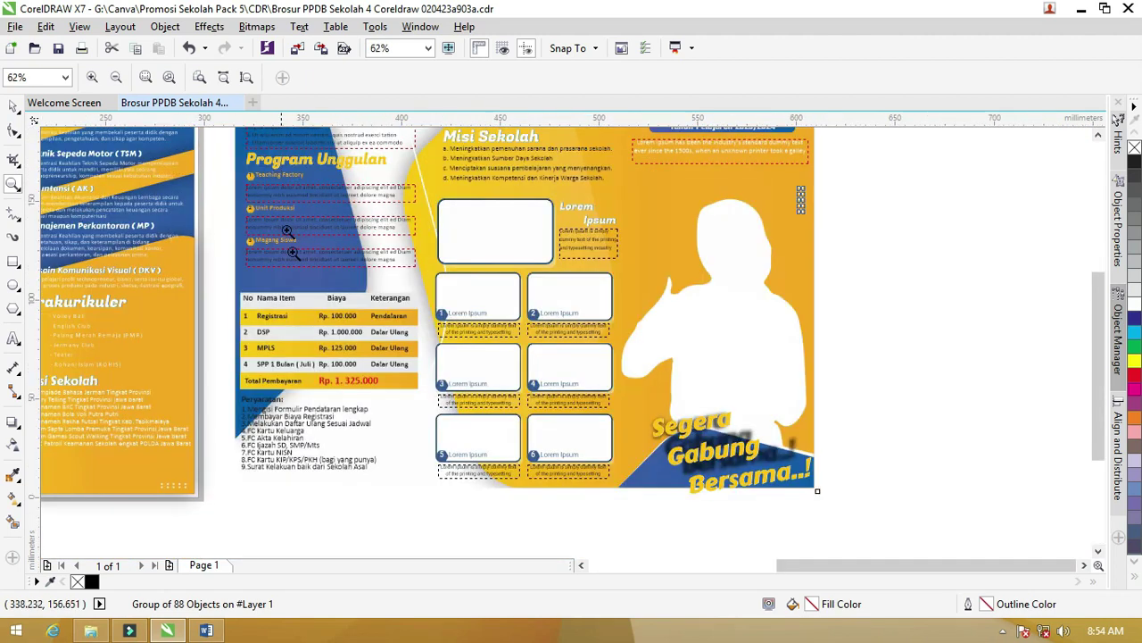
left_click(277, 228)
left_click(277, 228)
right_click(277, 228)
right_click(268, 268)
left_click_drag(221, 284, 429, 387)
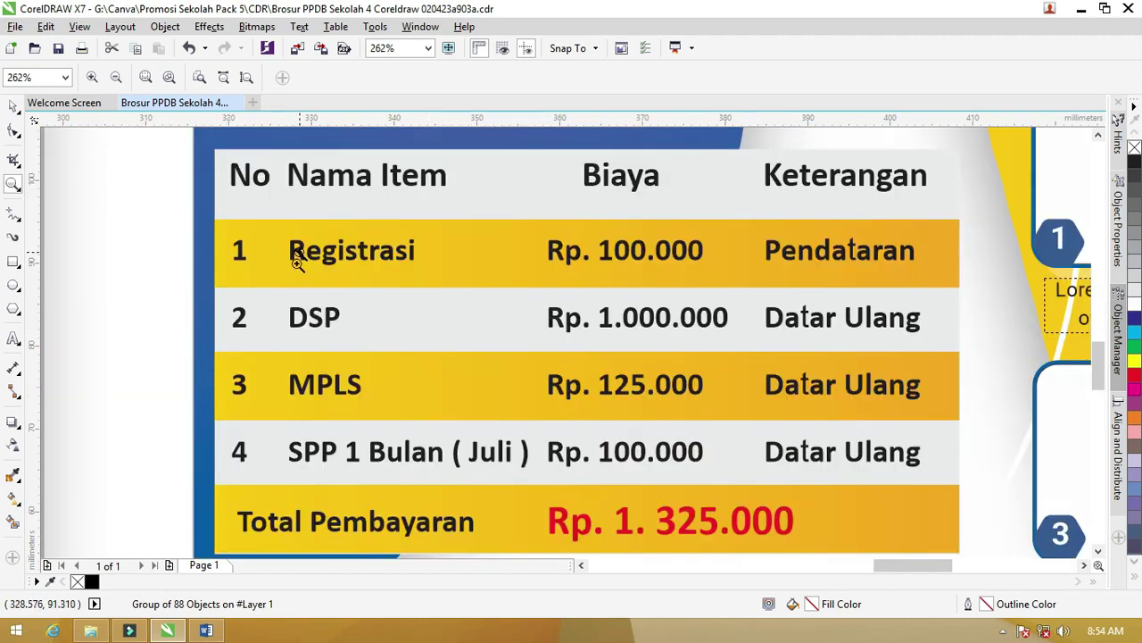
right_click(297, 294)
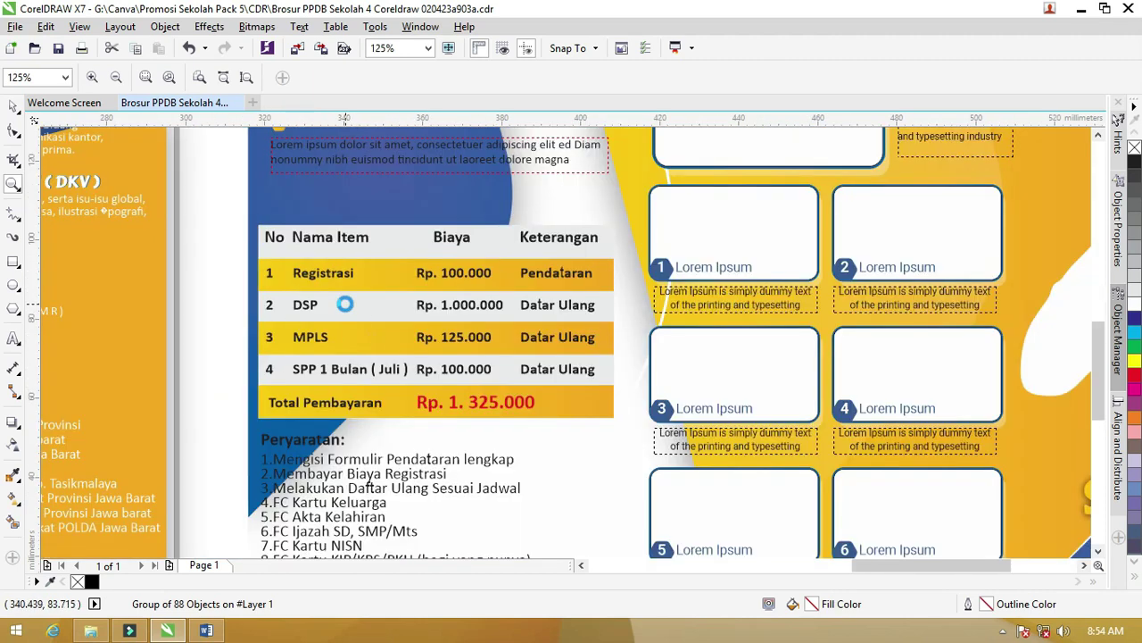
right_click(344, 305)
left_click(321, 406)
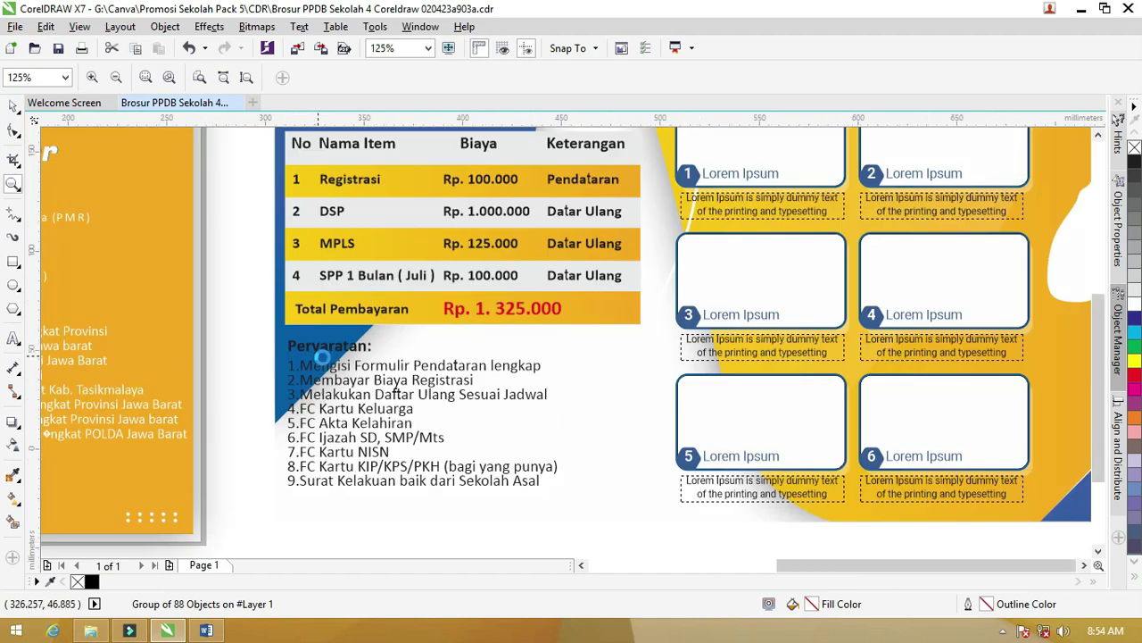
right_click(321, 357)
right_click(322, 357)
left_click_drag(446, 449, 134, 194)
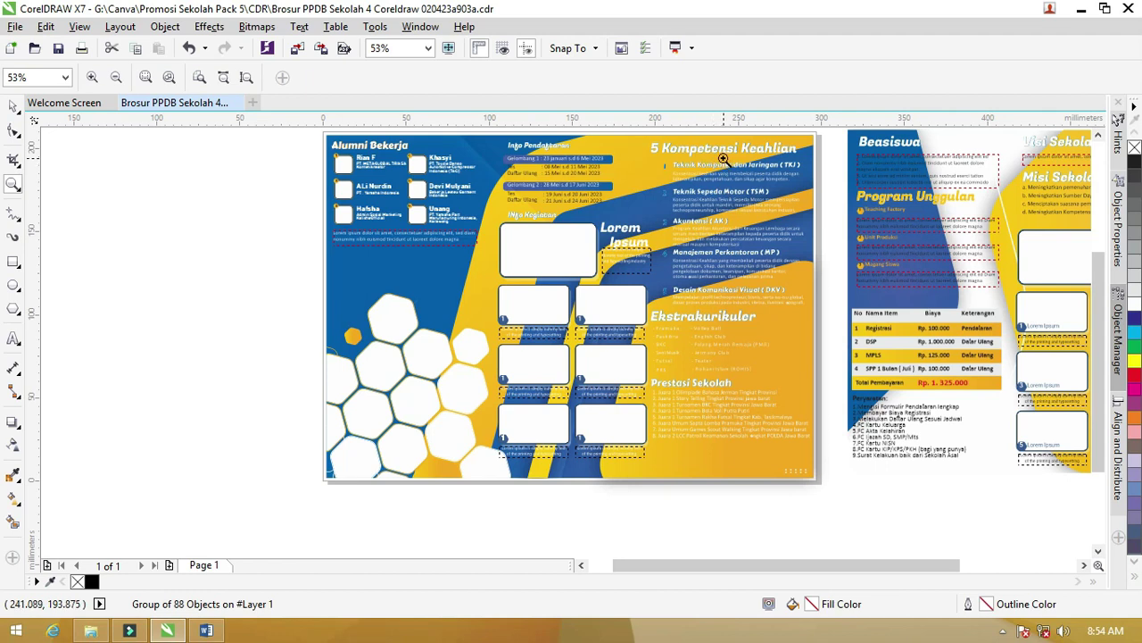
scroll(656, 170, "up", 3)
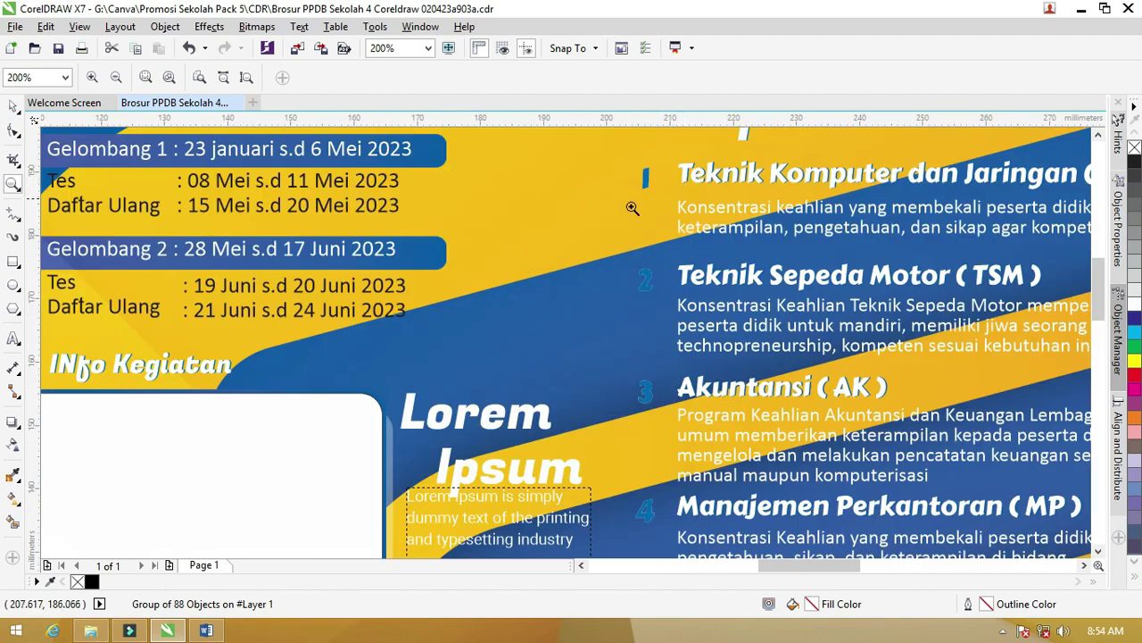
scroll(632, 208, "down", 3)
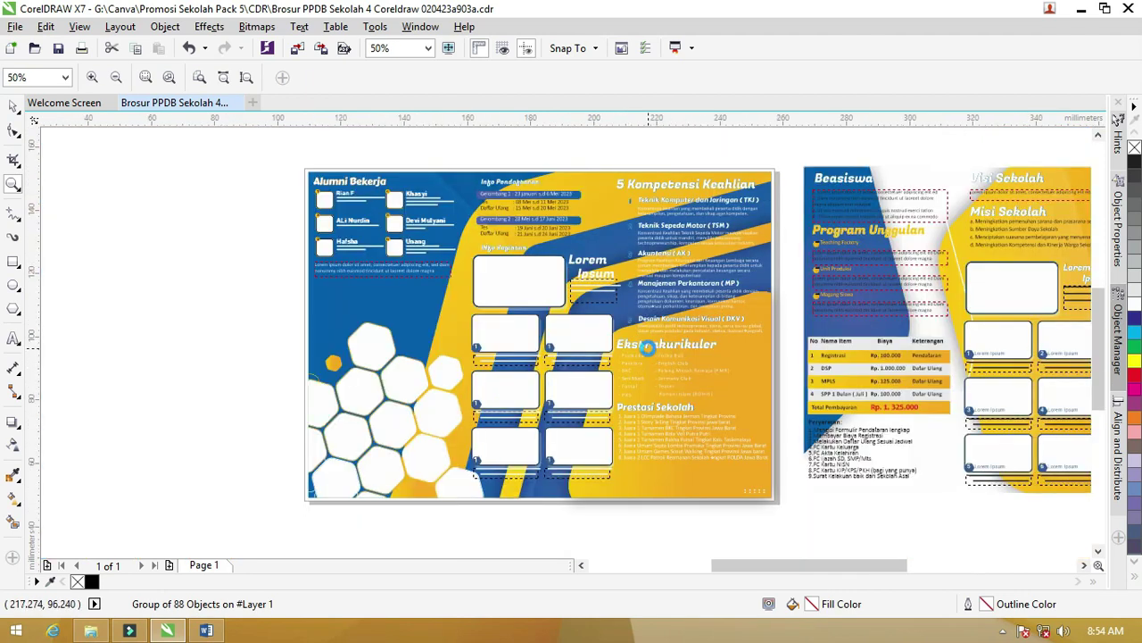
scroll(648, 349, "up", 1)
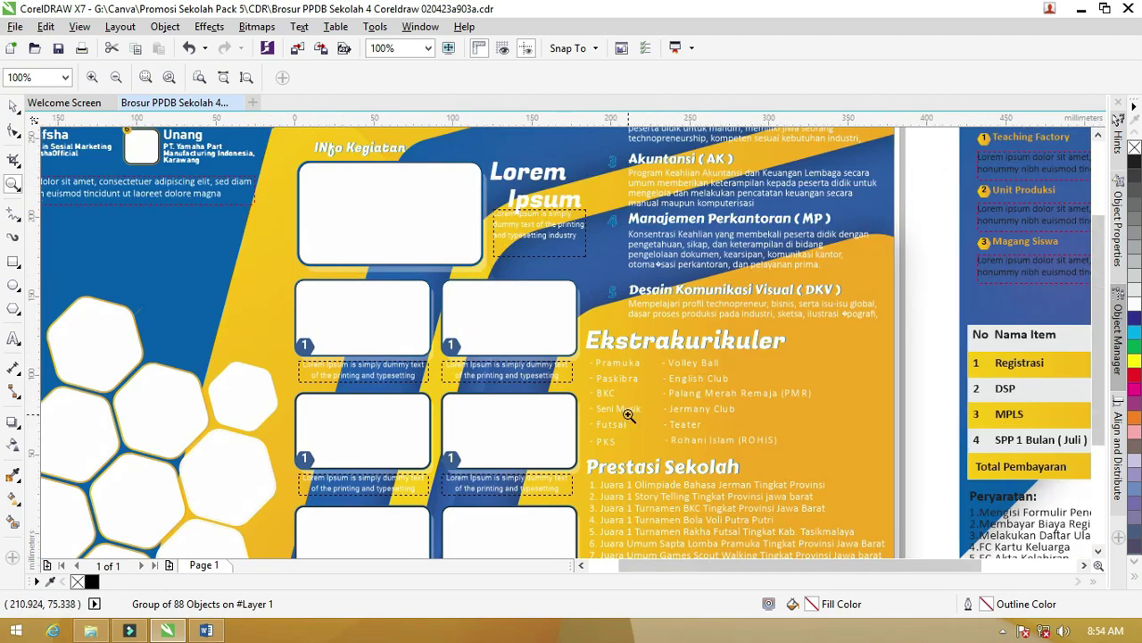
scroll(629, 417, "down", 1)
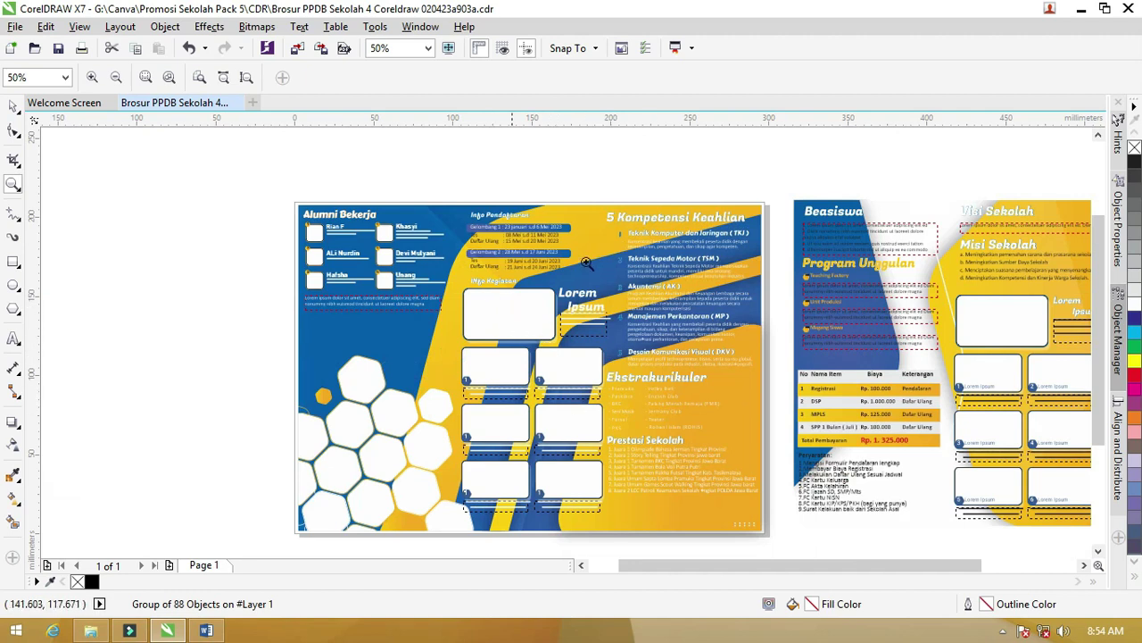
scroll(340, 227, "up", 1)
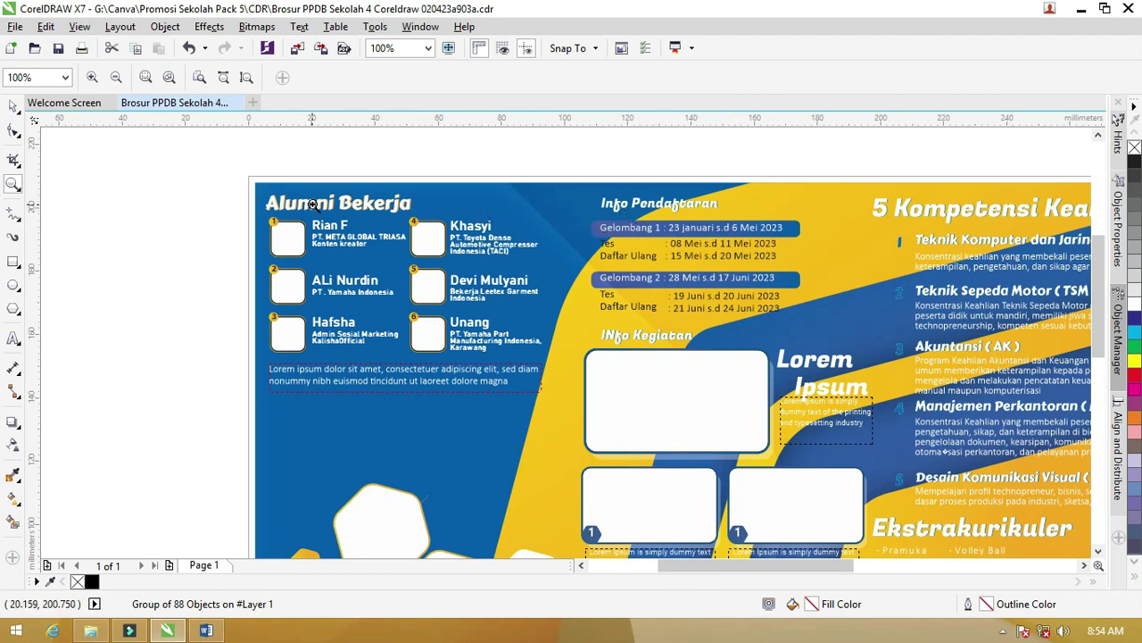
scroll(321, 202, "down", 1)
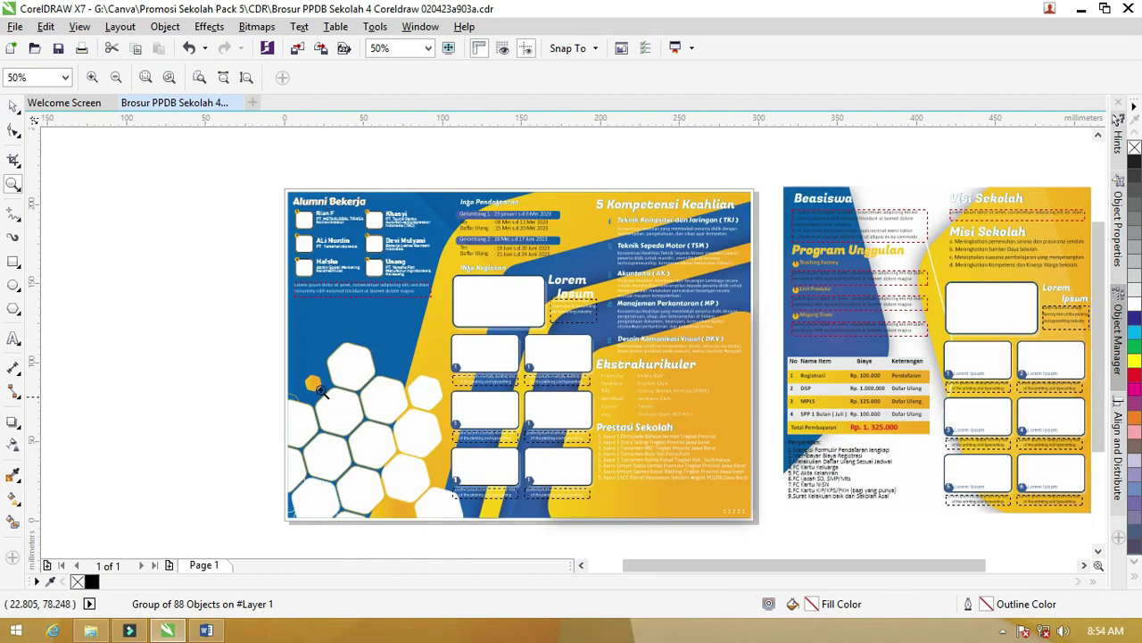
left_click_drag(219, 327, 542, 548)
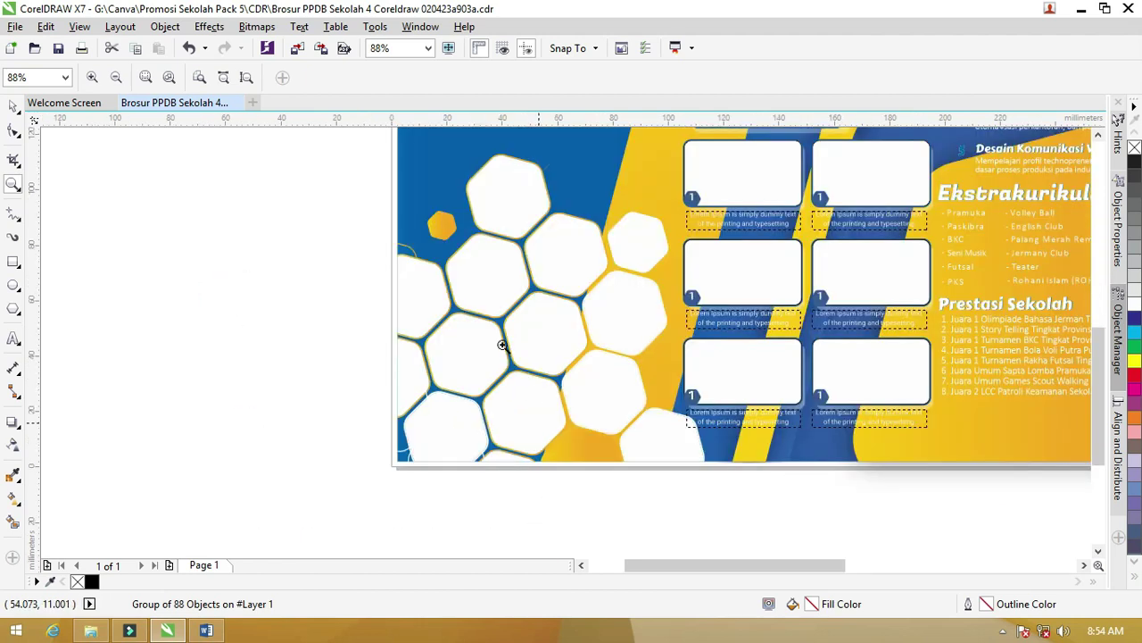
scroll(616, 196, "up", 2)
scroll(480, 248, "up", 1)
scroll(479, 247, "up", 1)
scroll(480, 248, "down", 2)
scroll(480, 247, "down", 1)
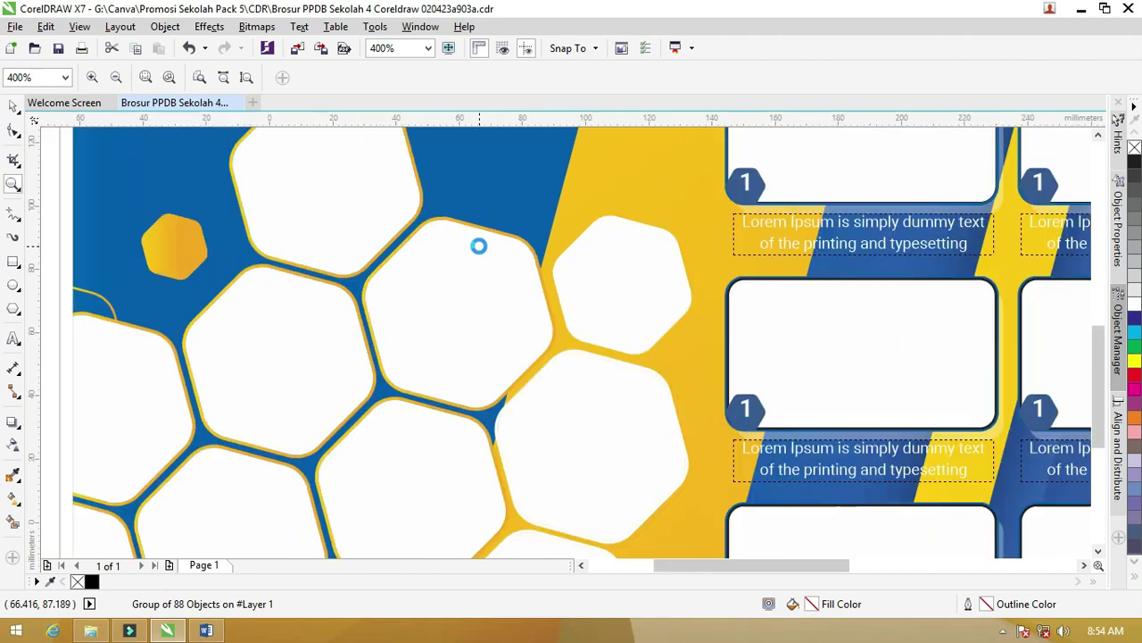
scroll(479, 247, "down", 1)
scroll(407, 233, "down", 2)
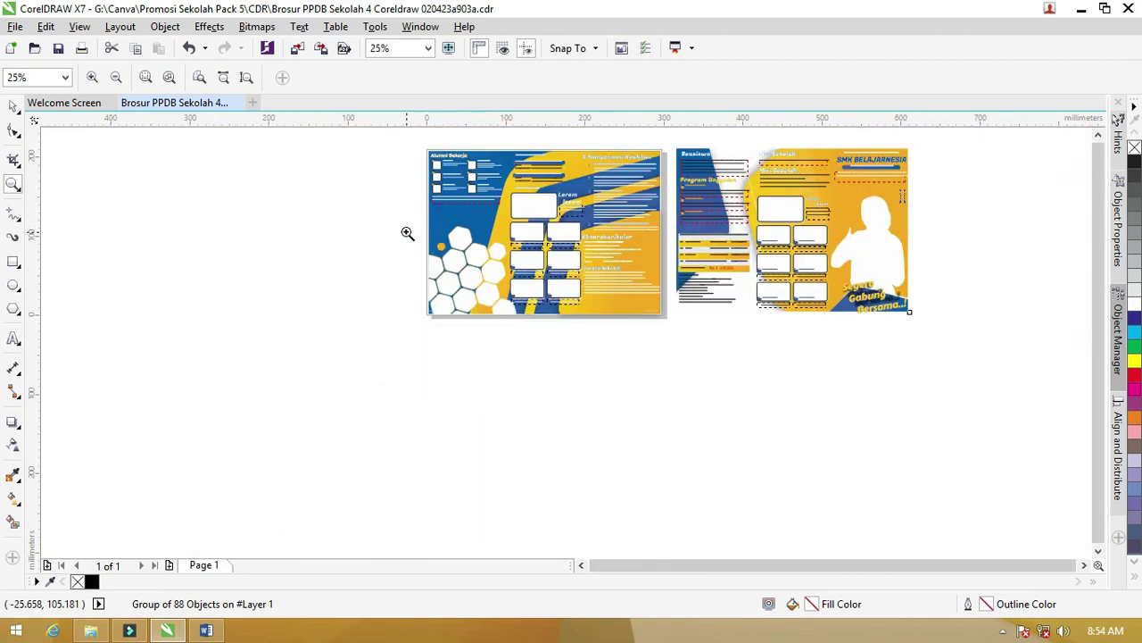
Step: Drag the right-hand page group further right, clear of the A4 page
left_click(13, 106)
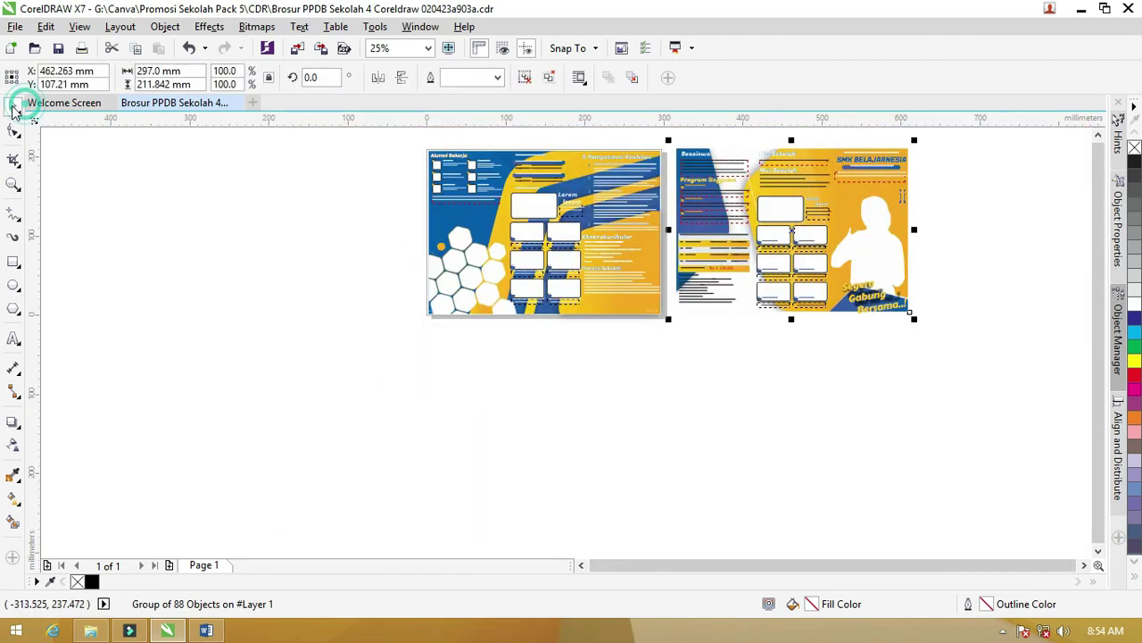
left_click(973, 203)
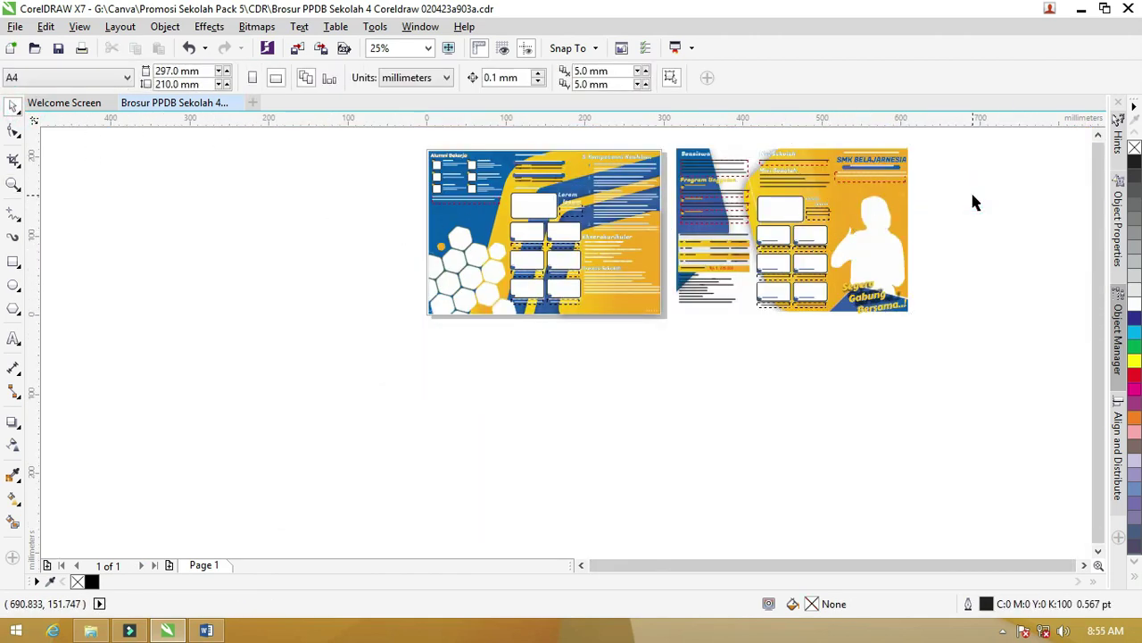
left_click(763, 258)
left_click(941, 300)
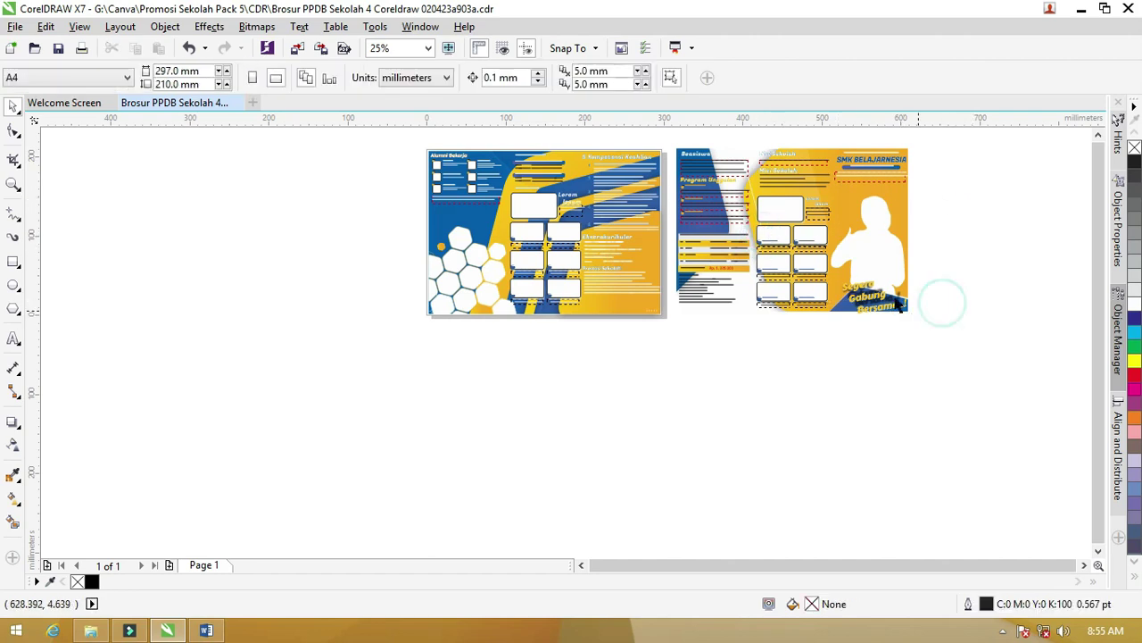
left_click(860, 274)
left_click_drag(786, 242, 962, 242)
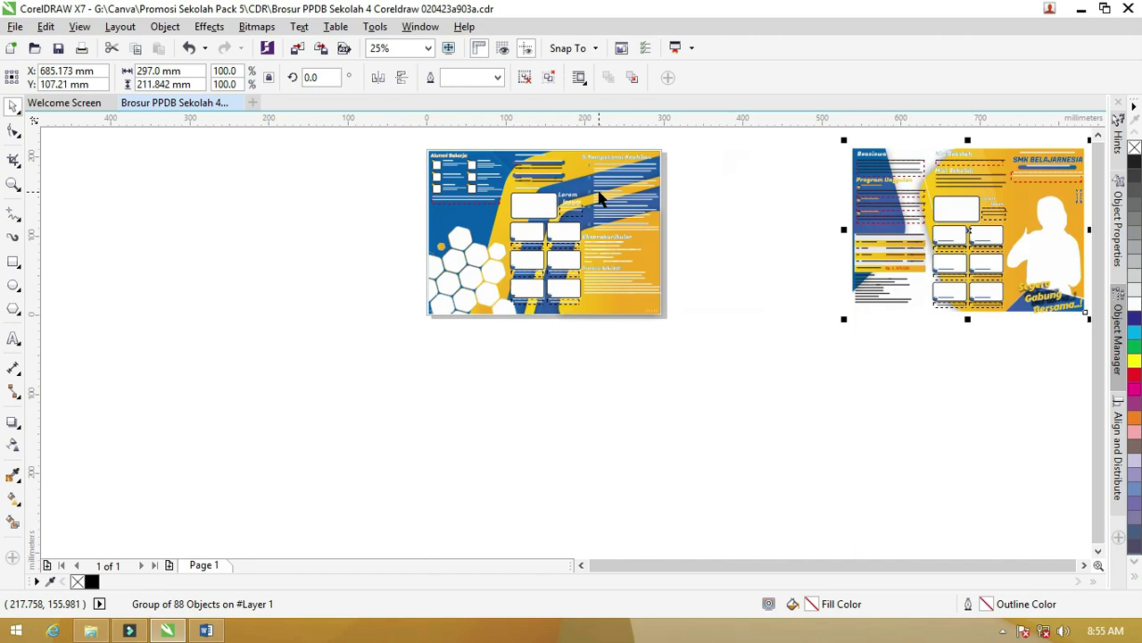
Step: Zoom in on the left page and select the whole left-page group
key("z")
left_click_drag(401, 140, 794, 340)
left_click(197, 143)
left_click(14, 106)
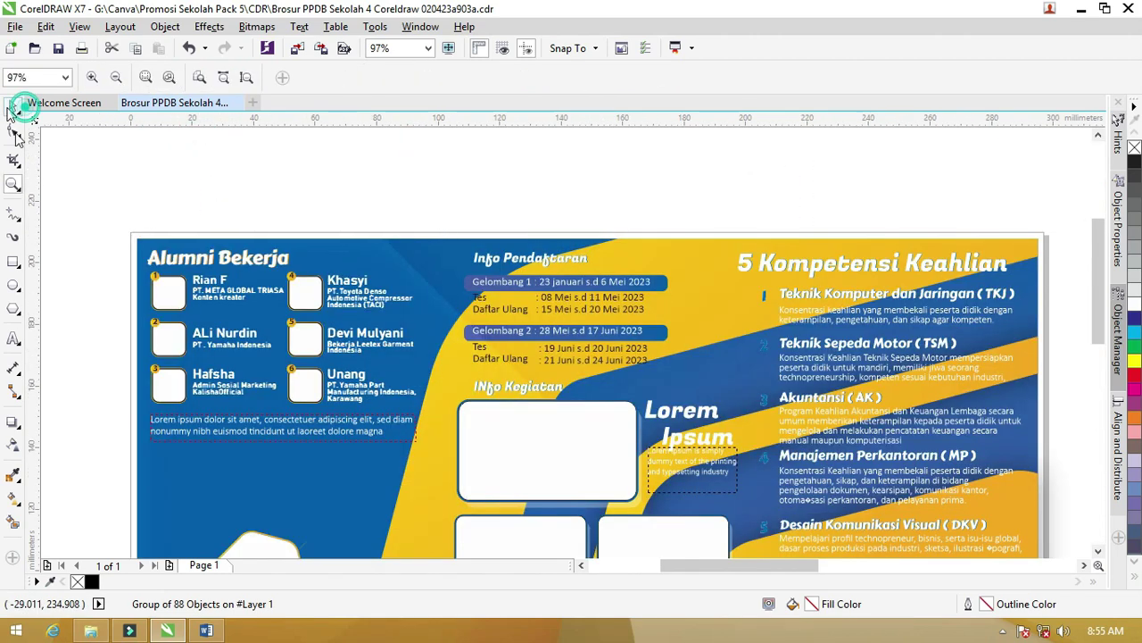
left_click(223, 260)
scroll(223, 260, "down", 2)
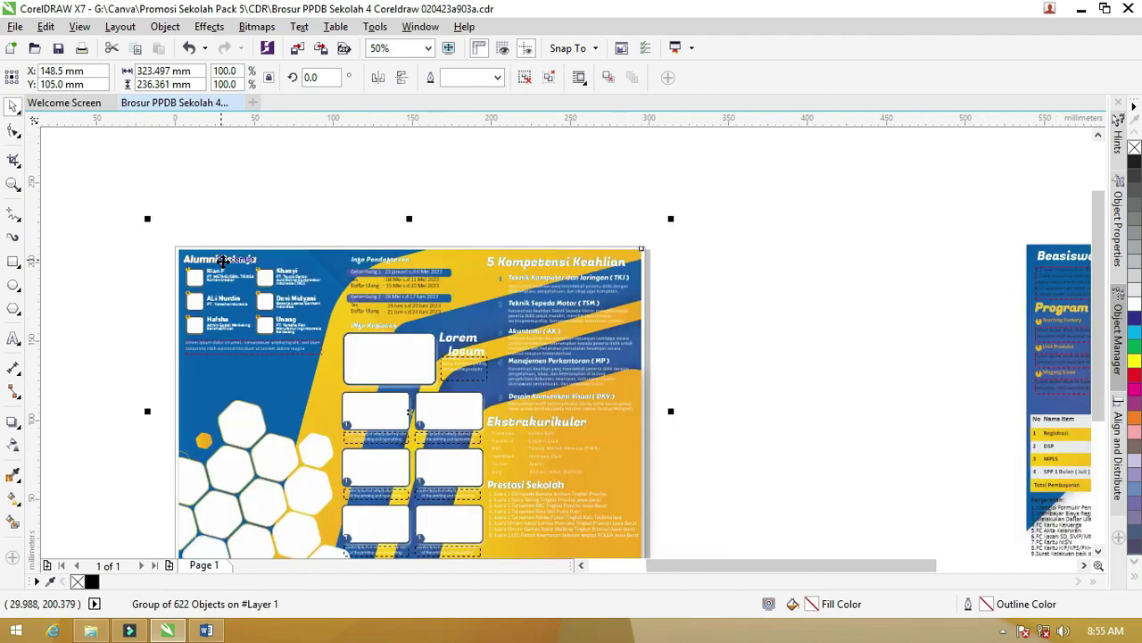
right_click(223, 260)
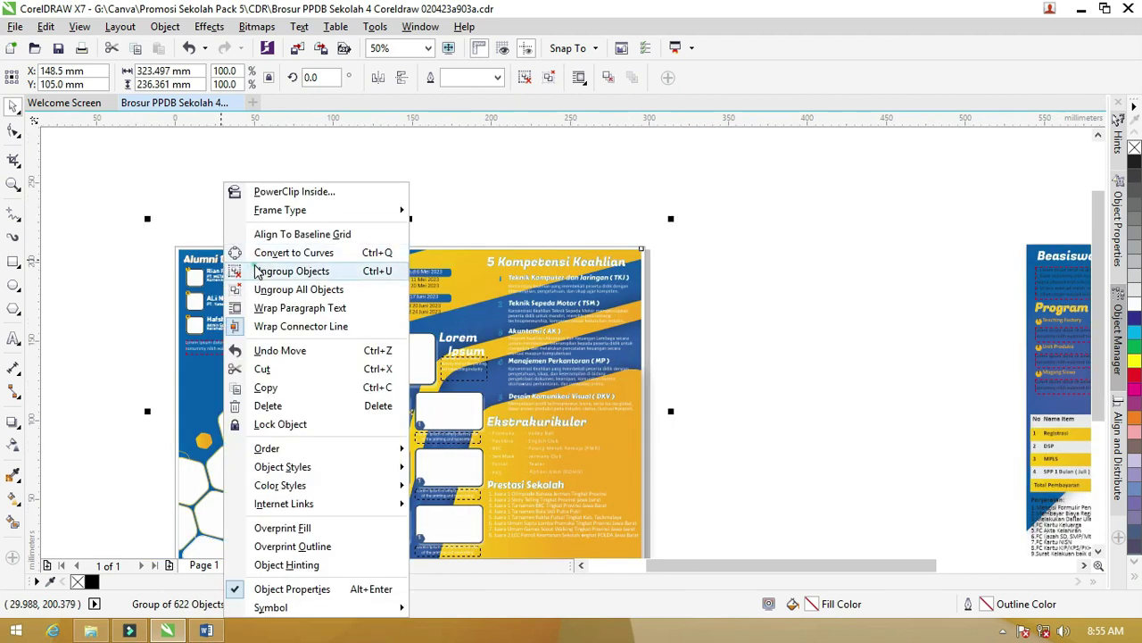
Step: Ungroup the left page and inspect the Alumni Bekerja heading's font in the font list
left_click(258, 268)
left_click(244, 228)
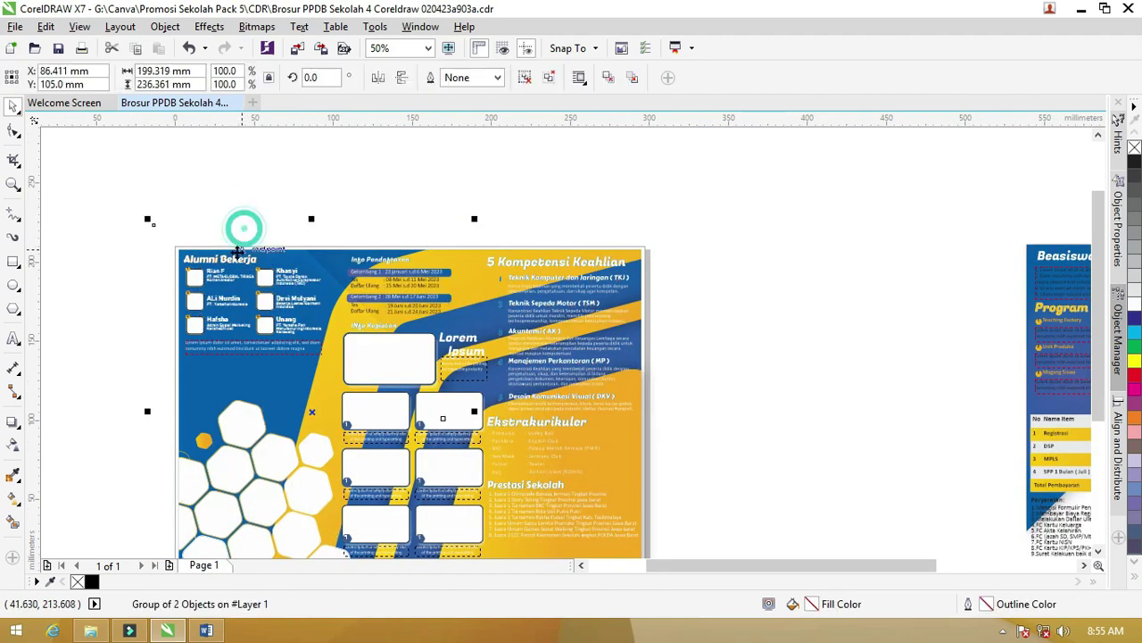
scroll(236, 274, "up", 2)
double_click(235, 269)
scroll(234, 268, "up", 2)
scroll(235, 268, "up", 2)
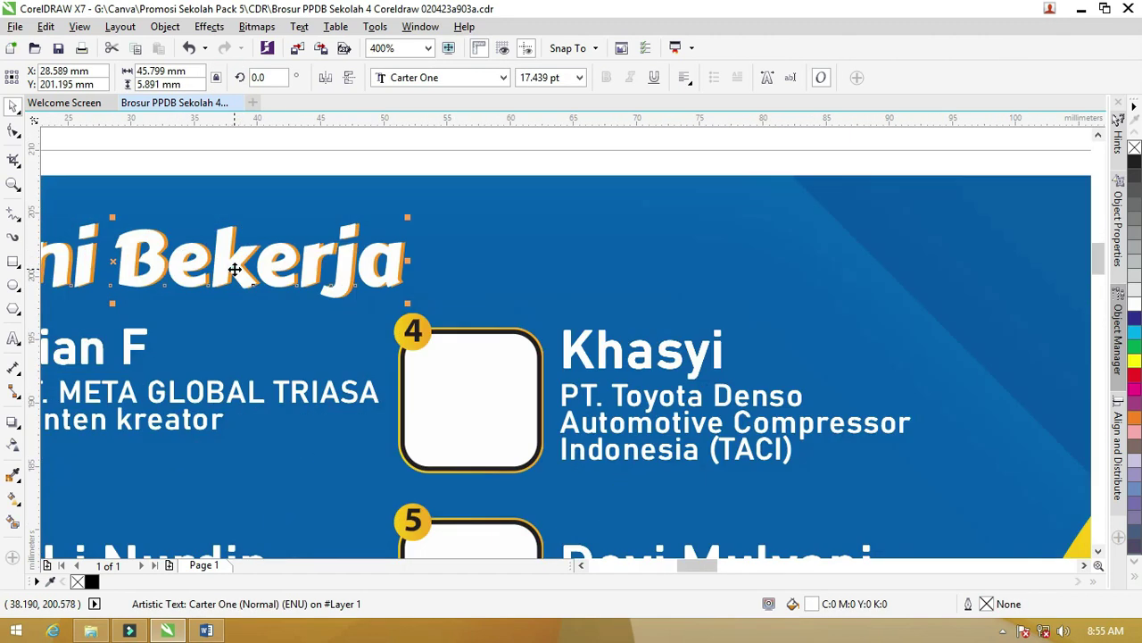
left_click(446, 78)
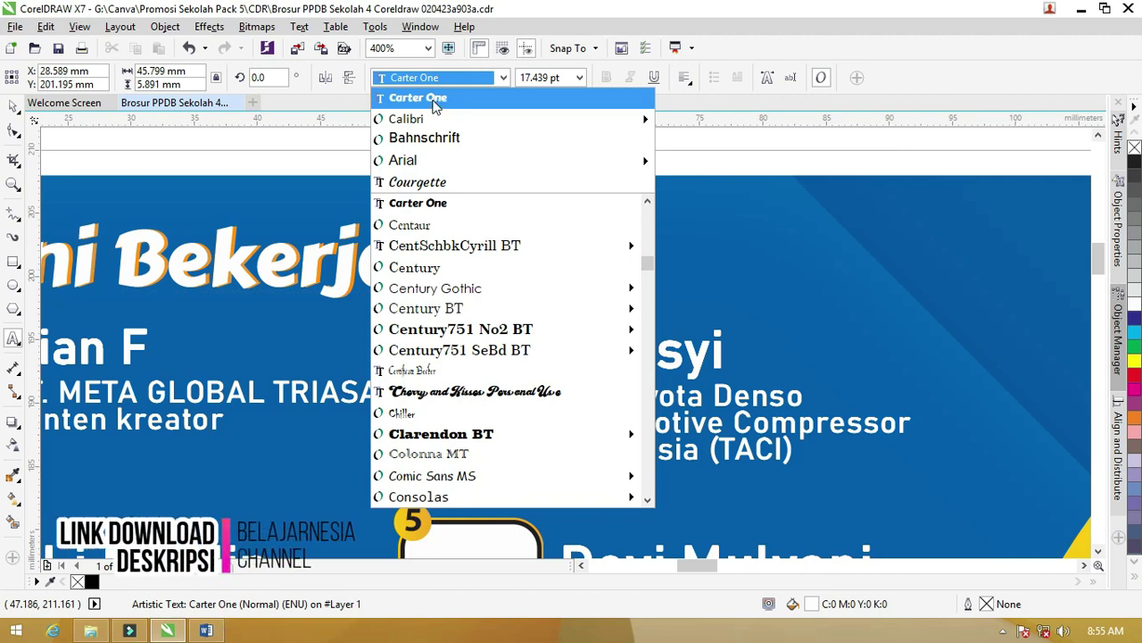
mouse_move(403, 160)
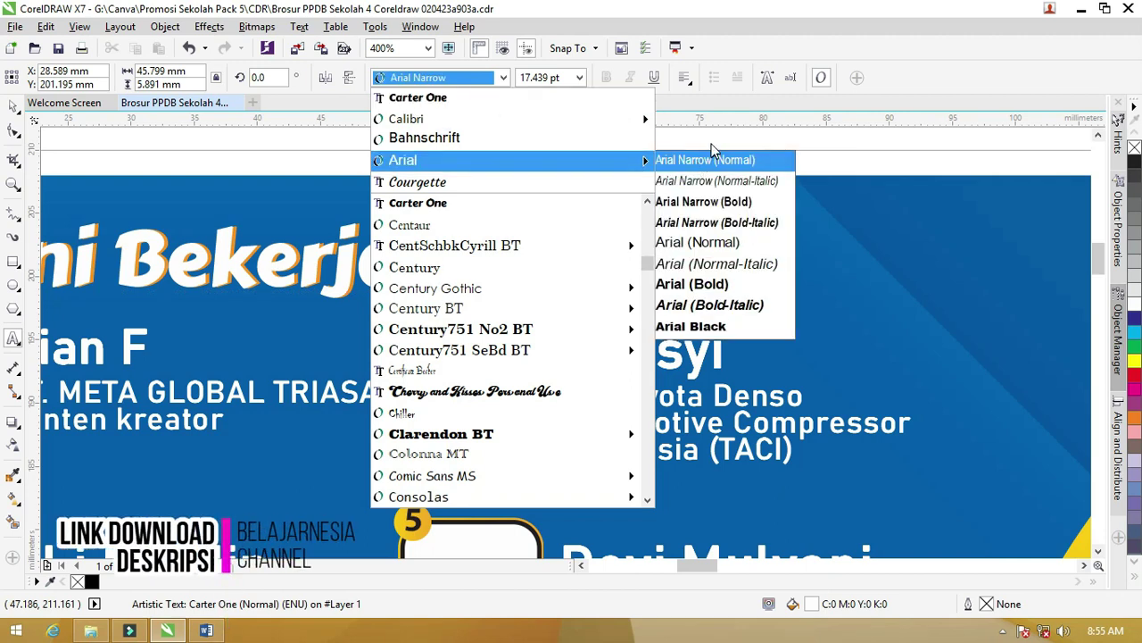
left_click(709, 160)
Step: Check that the 5 Kompetensi Keahlian heading uses Fugaz One
scroll(421, 231, "down", 4)
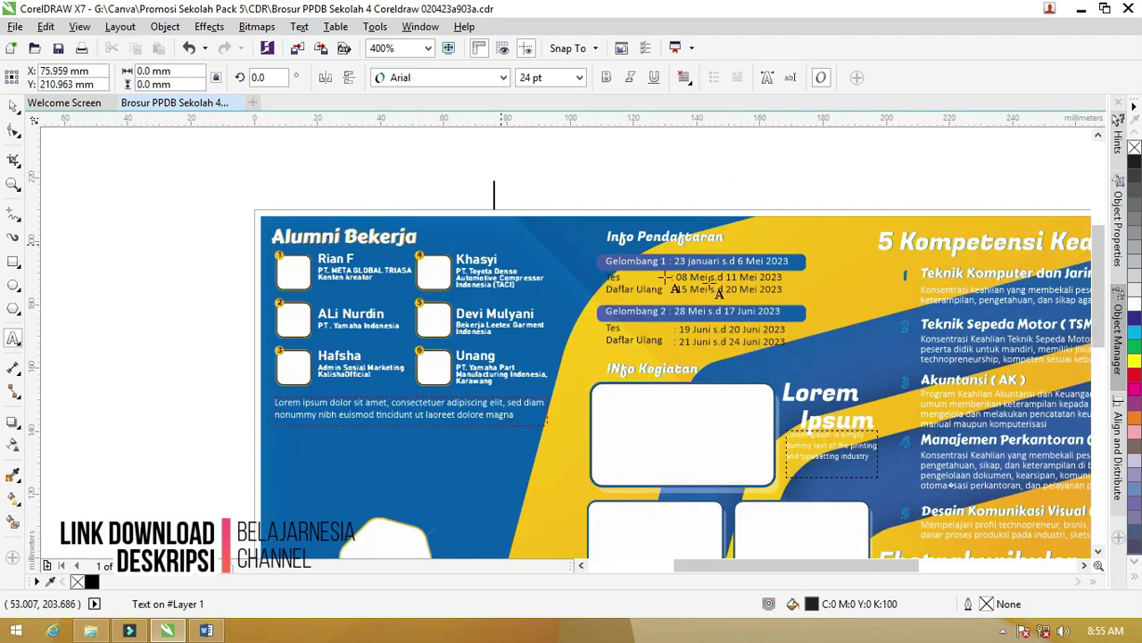
left_click(946, 248)
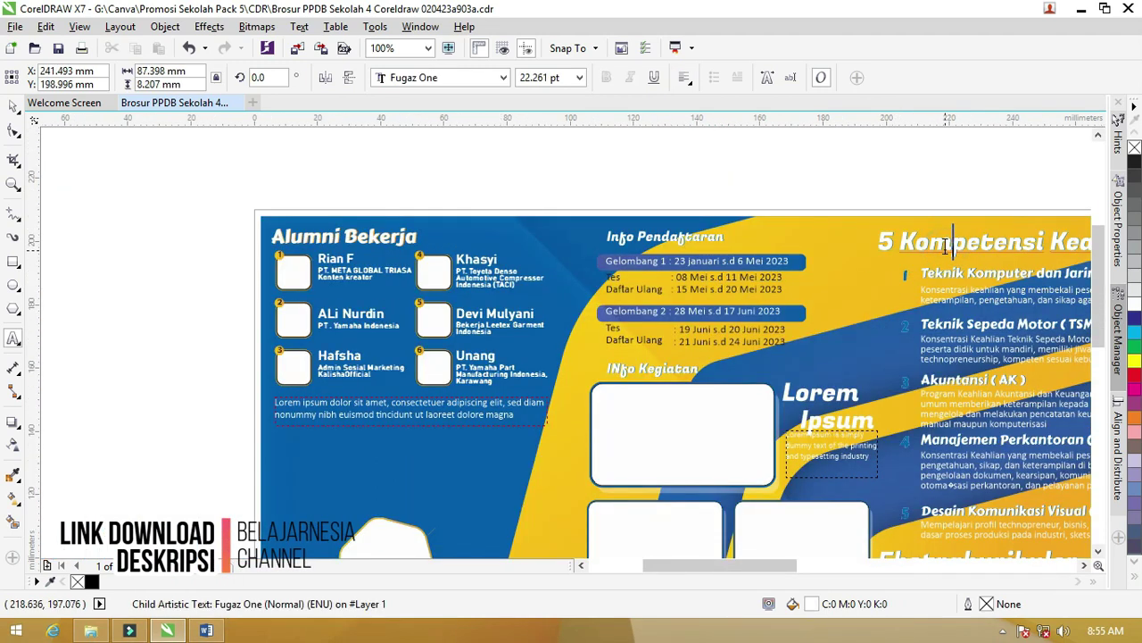
left_click(458, 79)
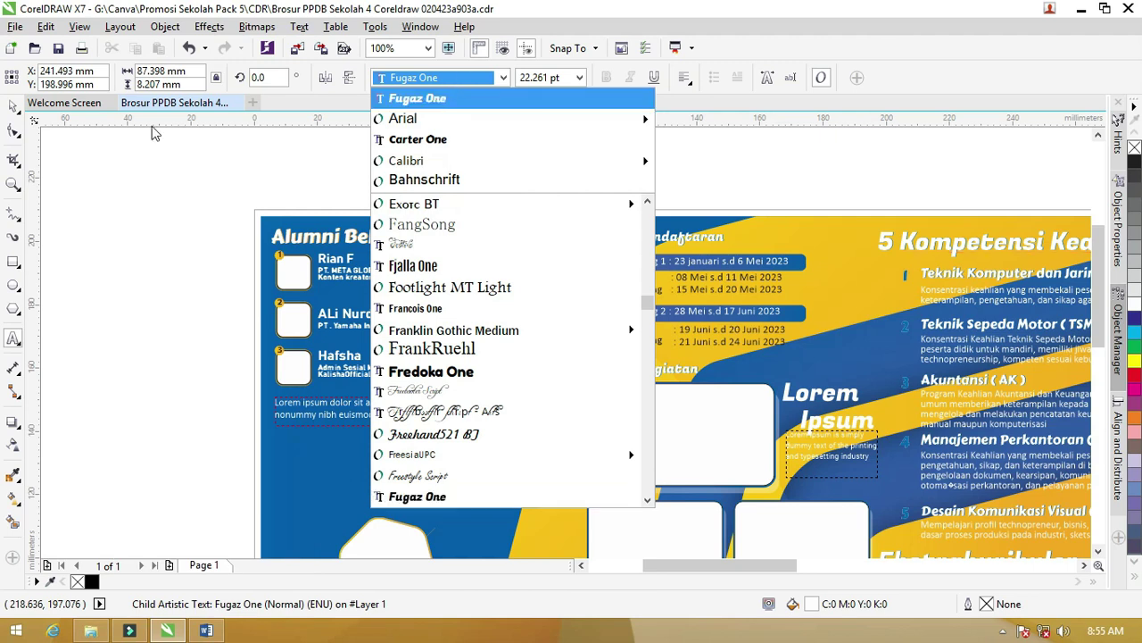
left_click(29, 116)
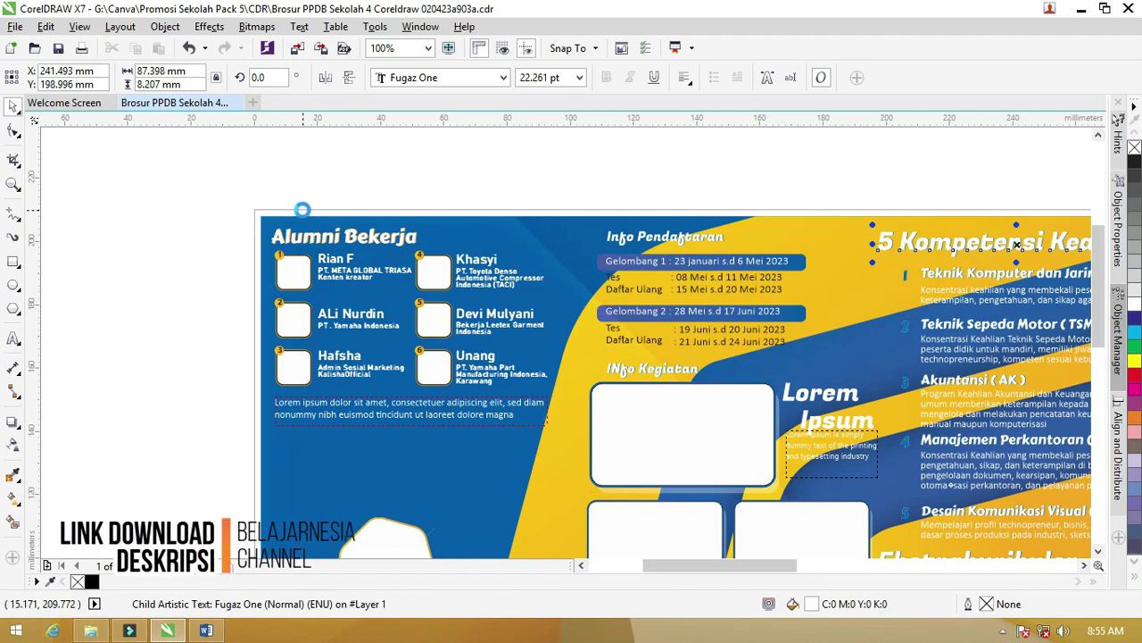
scroll(303, 215, "down", 2)
key("z")
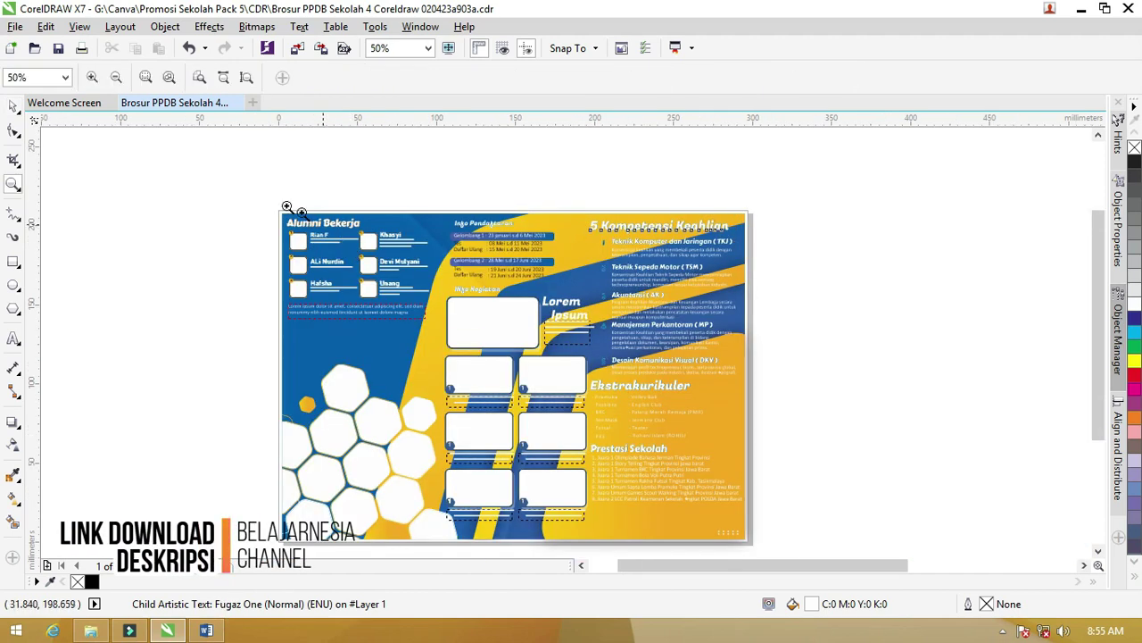
left_click_drag(242, 181, 871, 402)
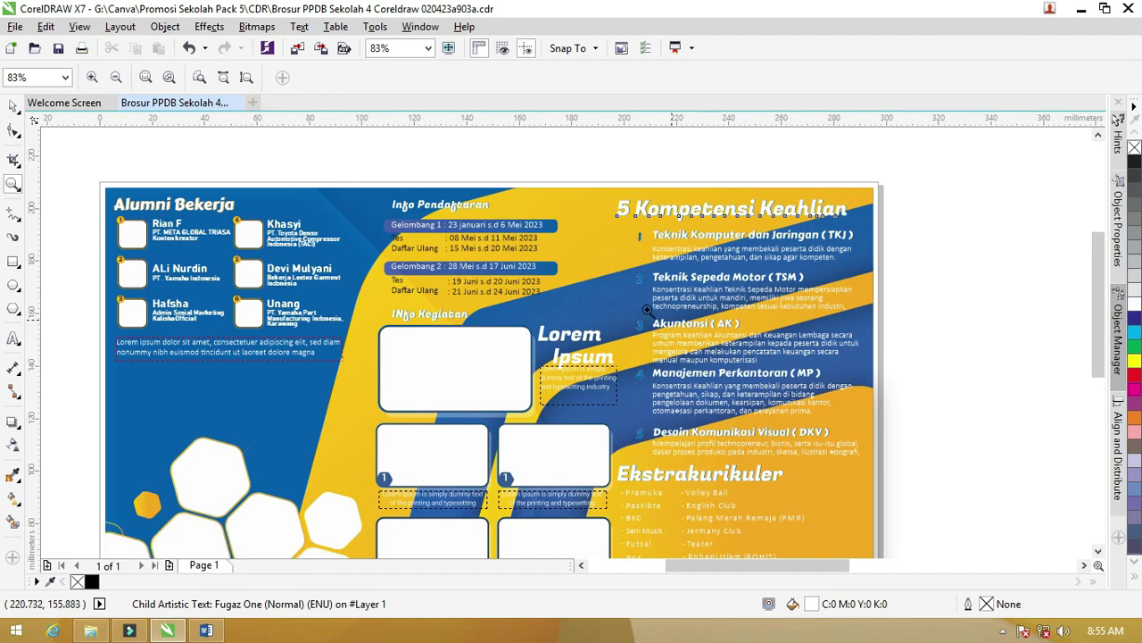
left_click_drag(644, 306, 903, 412)
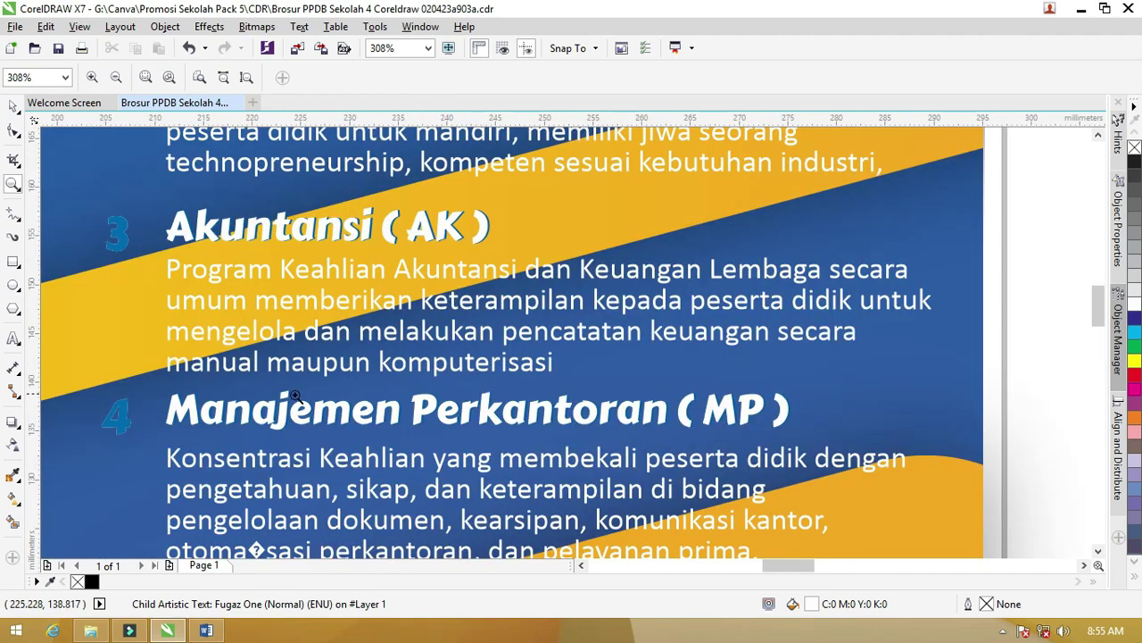
key("F3")
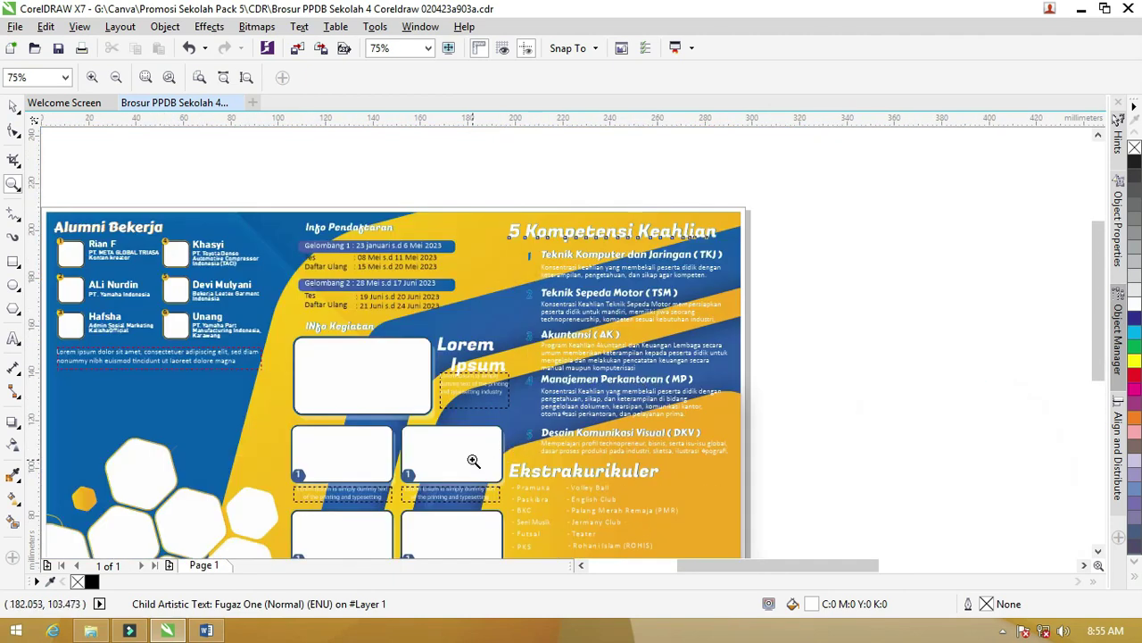
left_click(470, 459)
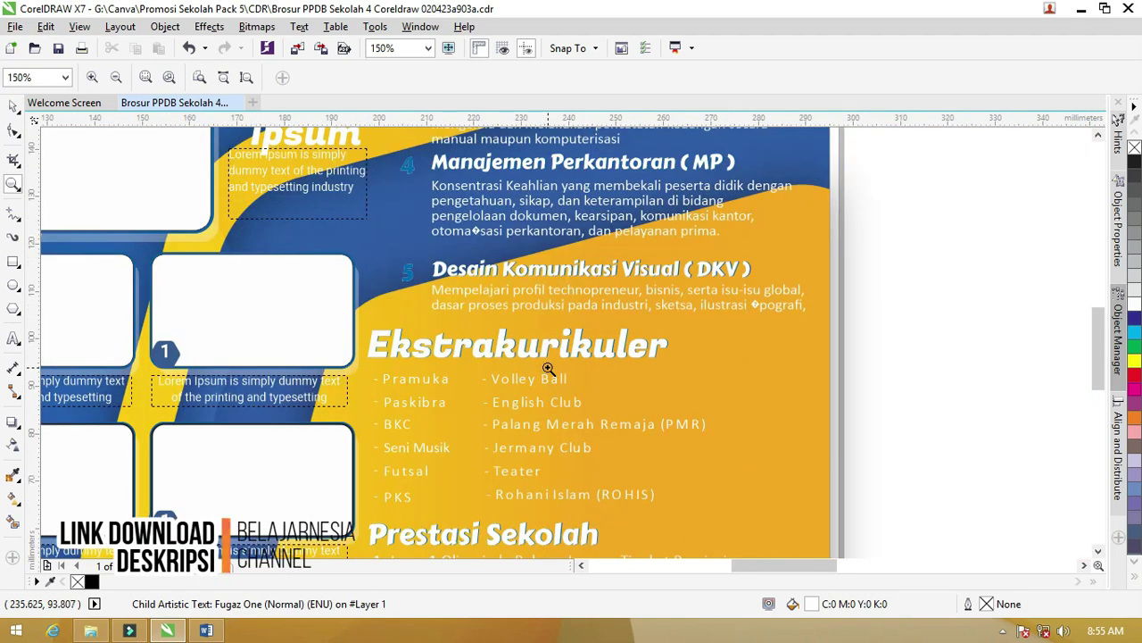
left_click(12, 108)
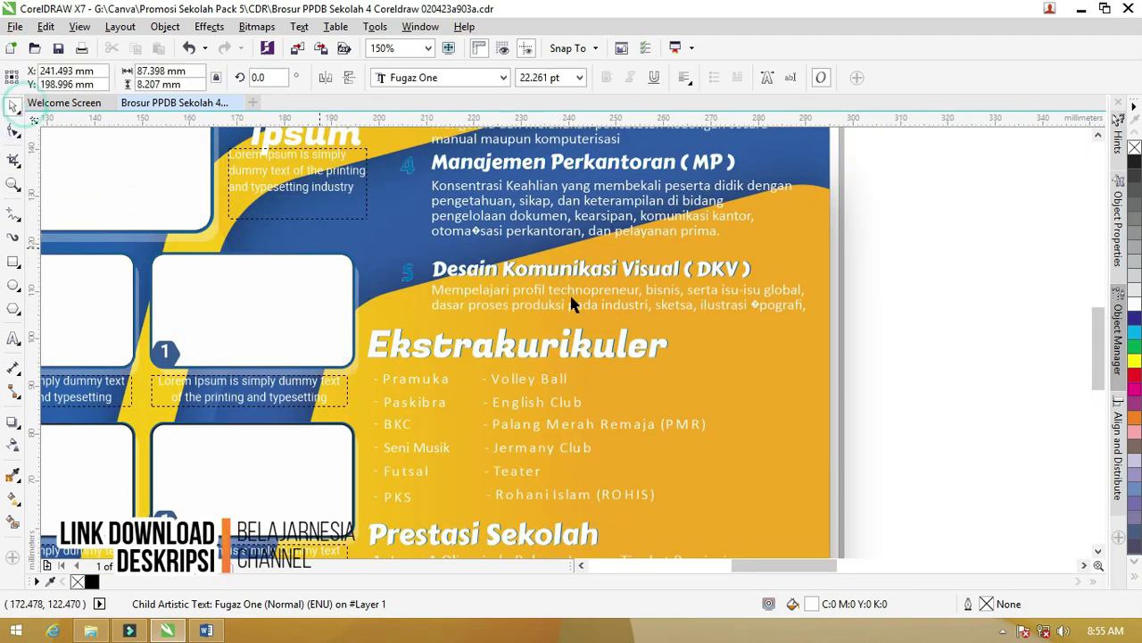
left_click(572, 293)
left_click(580, 293)
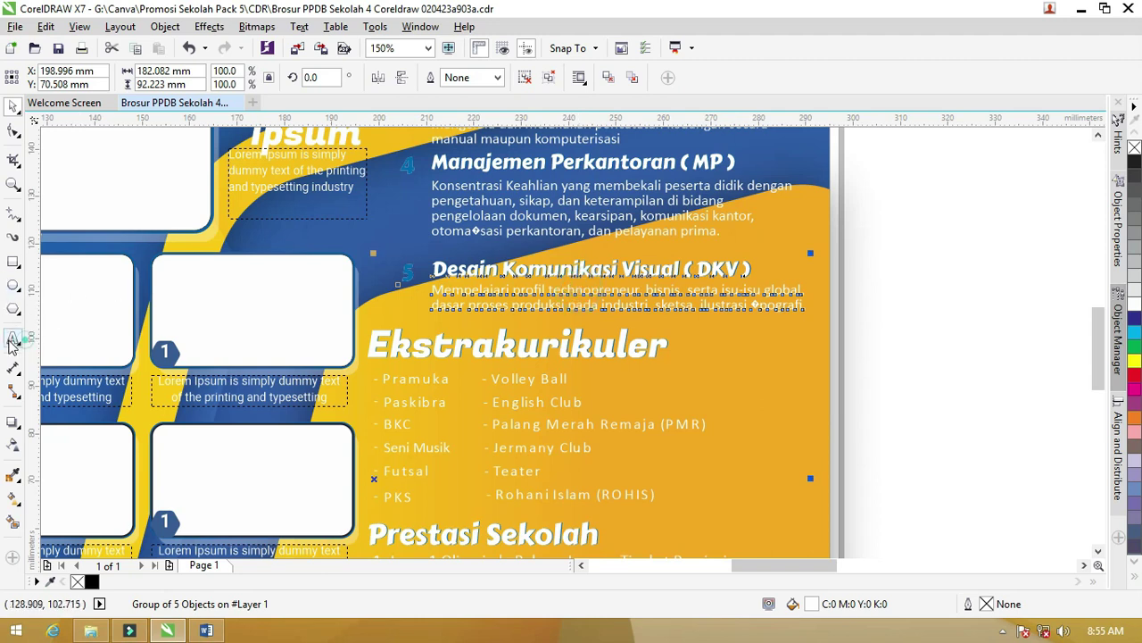
left_click(12, 339)
left_click(514, 290)
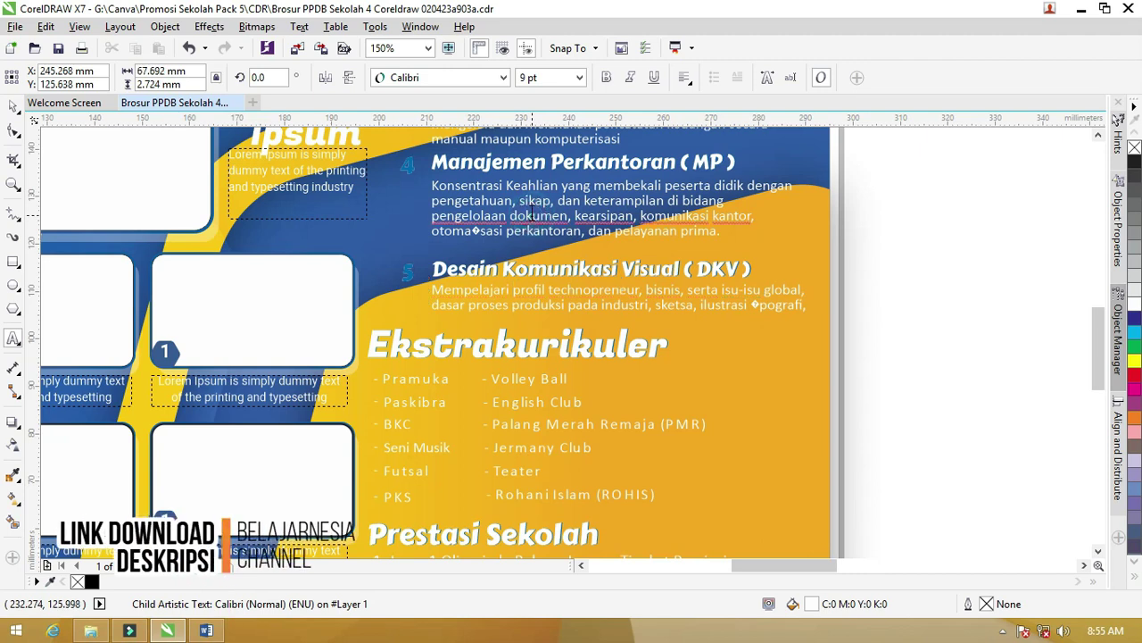
left_click(15, 107)
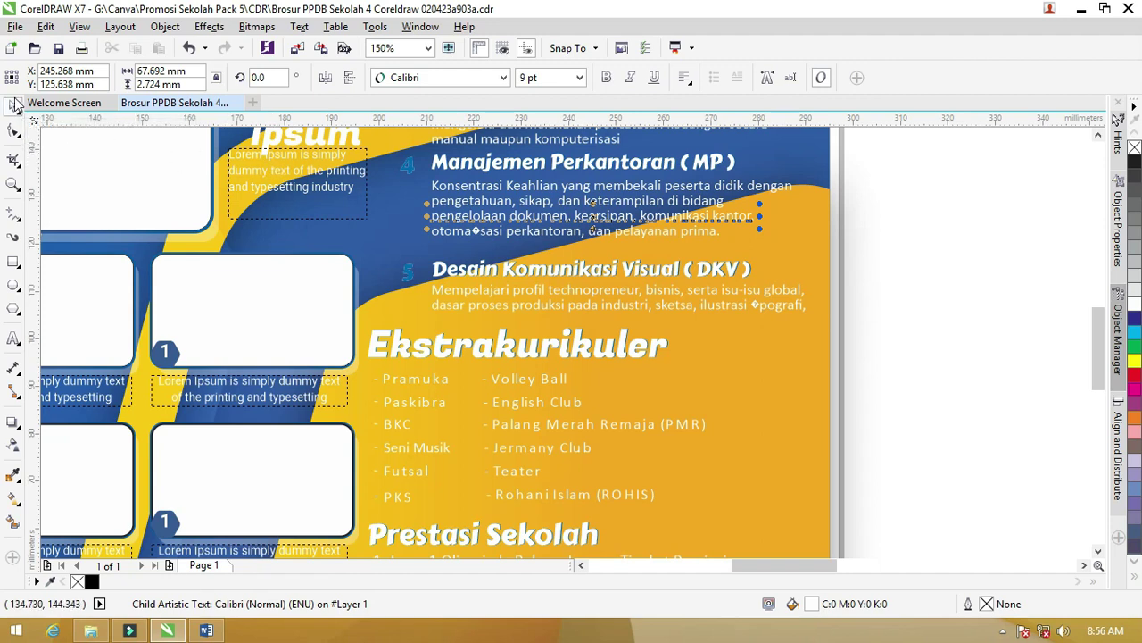
left_click(533, 202)
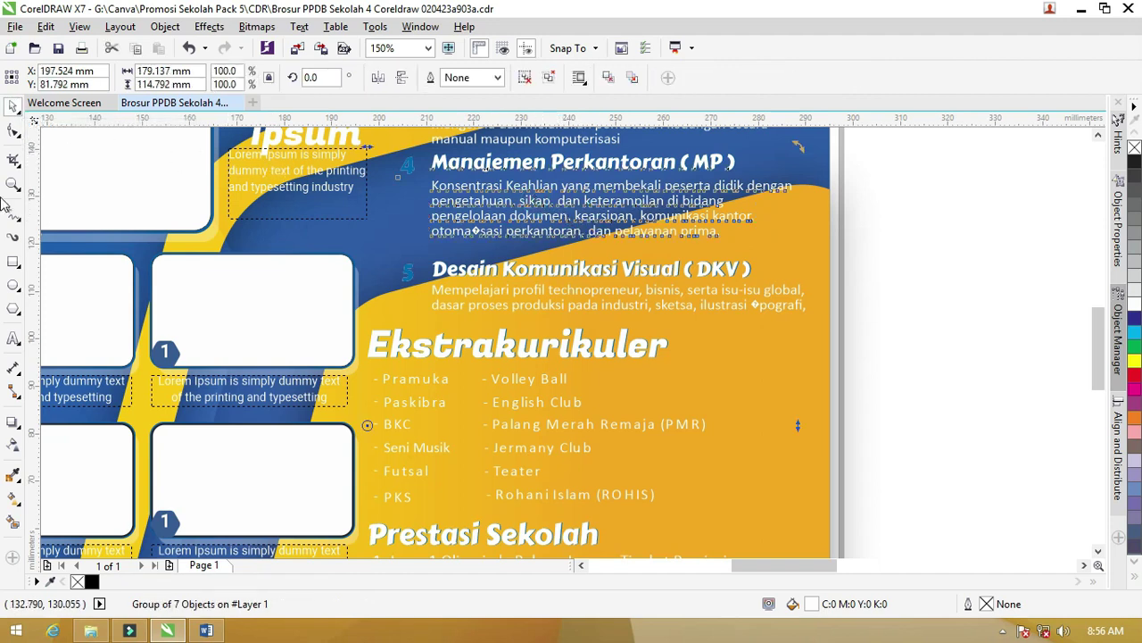
left_click(14, 337)
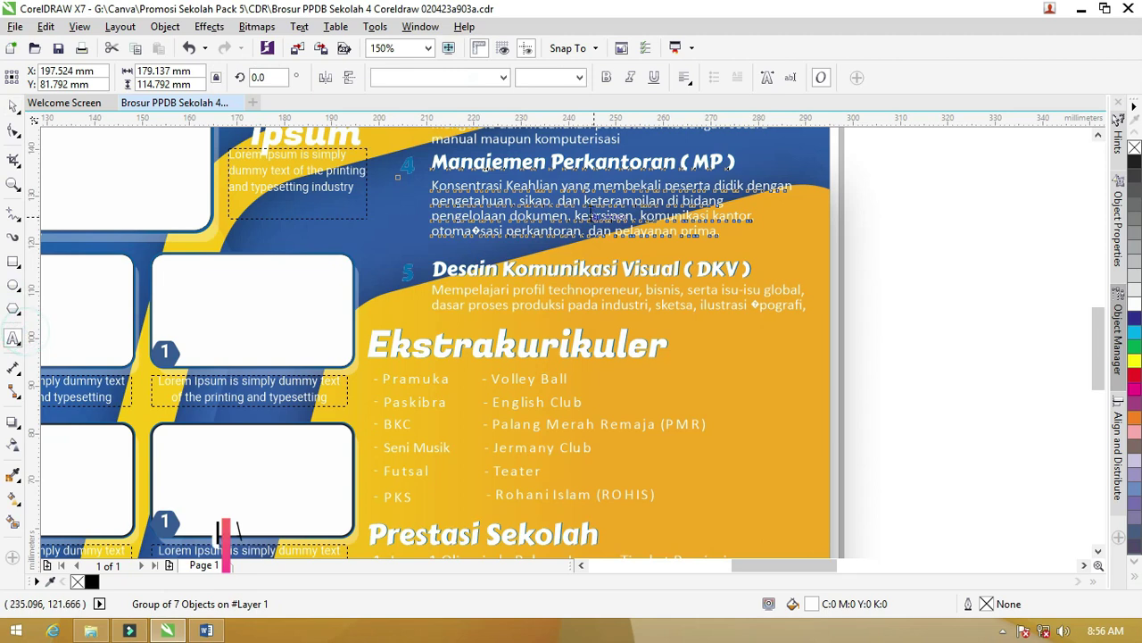
double_click(538, 202)
left_click_drag(455, 186, 710, 186)
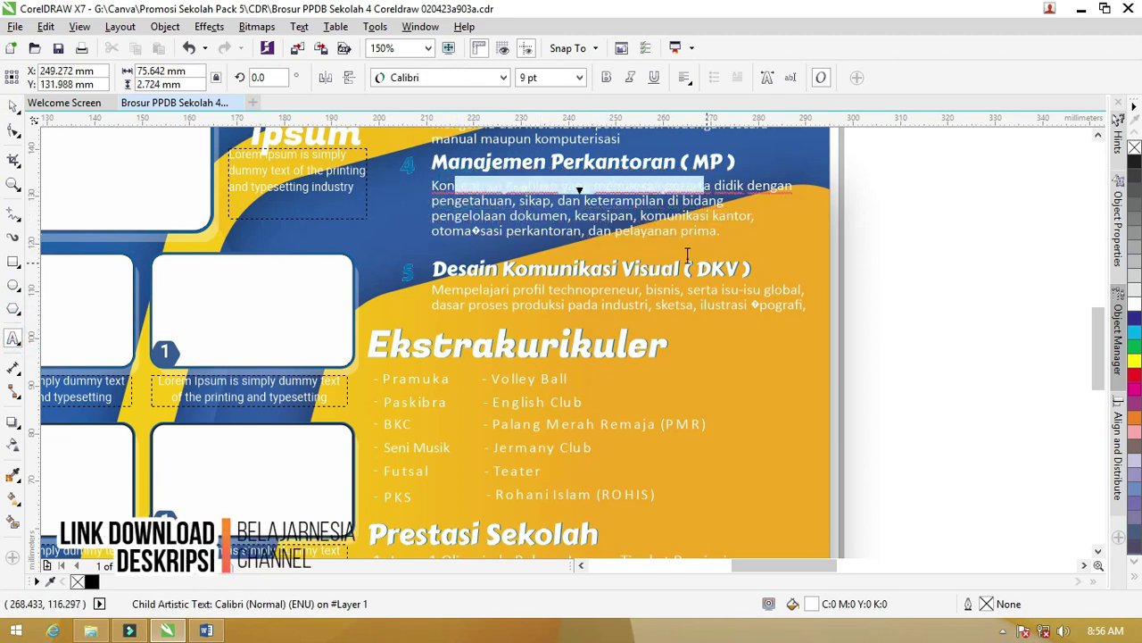
left_click(15, 109)
Step: Zoom into the right brochure page's slogan area and select the slogan's group
scroll(369, 205, "down", 2)
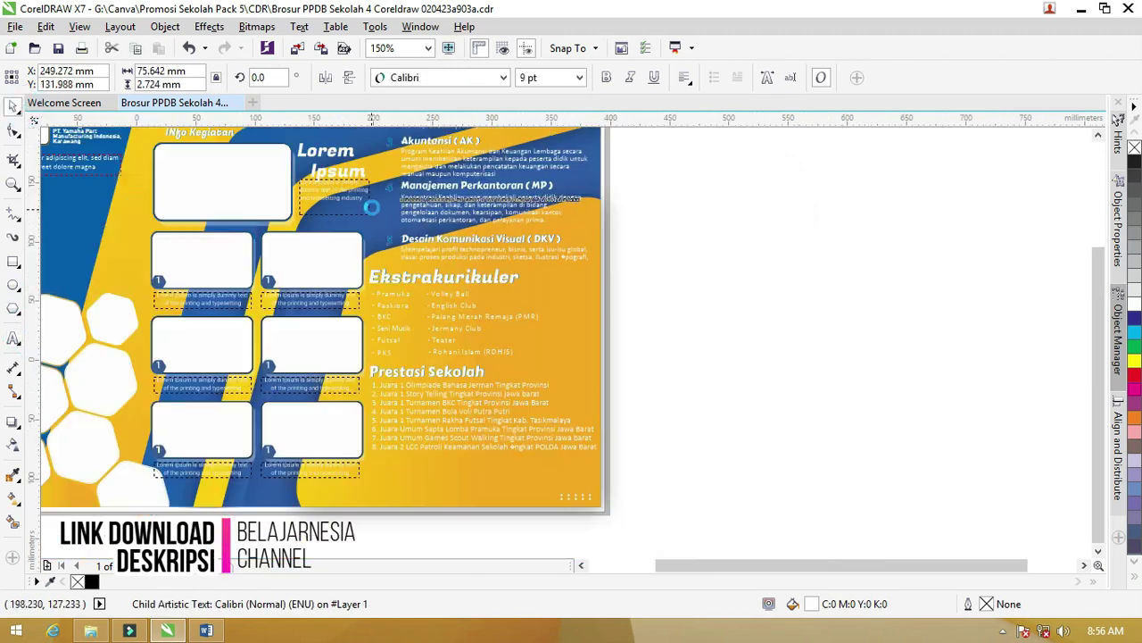
scroll(370, 204, "down", 2)
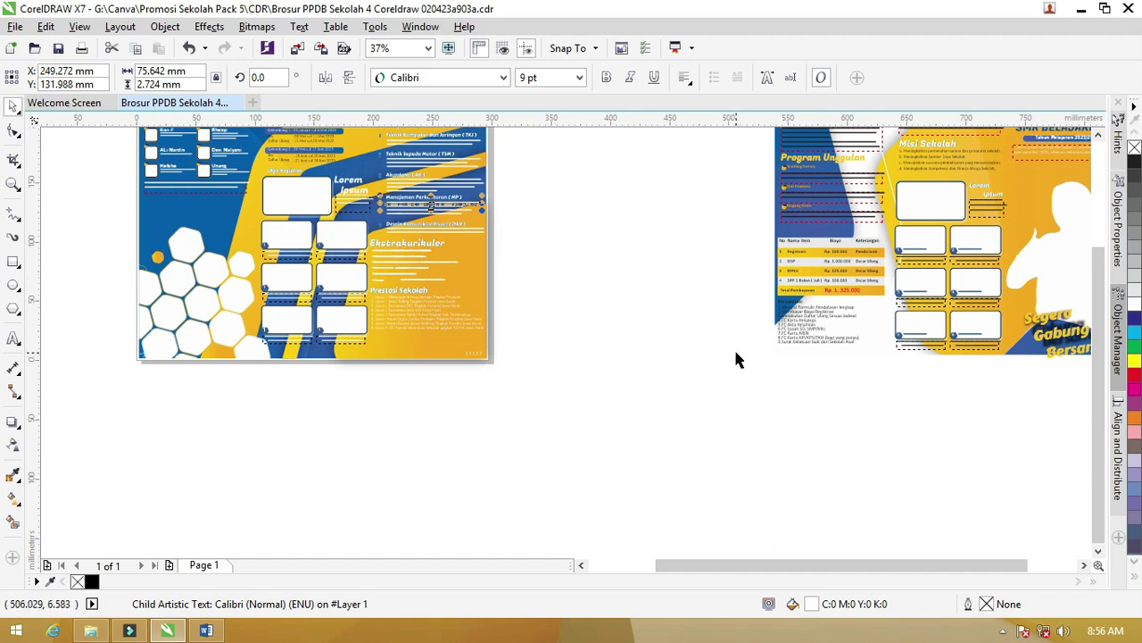
scroll(736, 359, "down", 2)
key("z")
left_click_drag(724, 212, 990, 375)
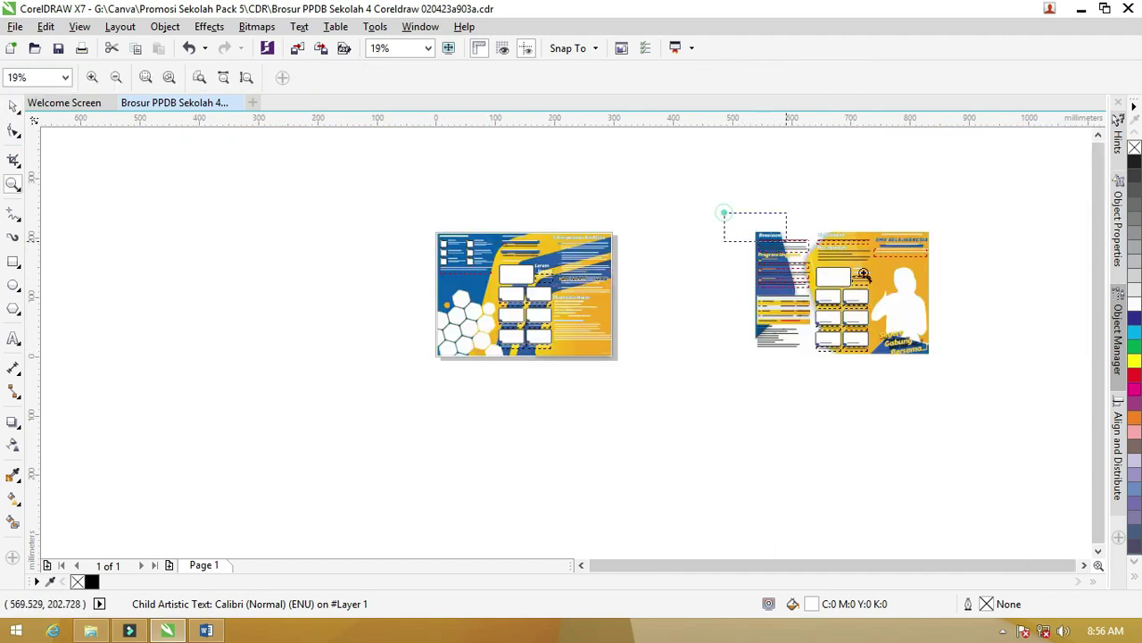
left_click_drag(822, 378, 836, 385)
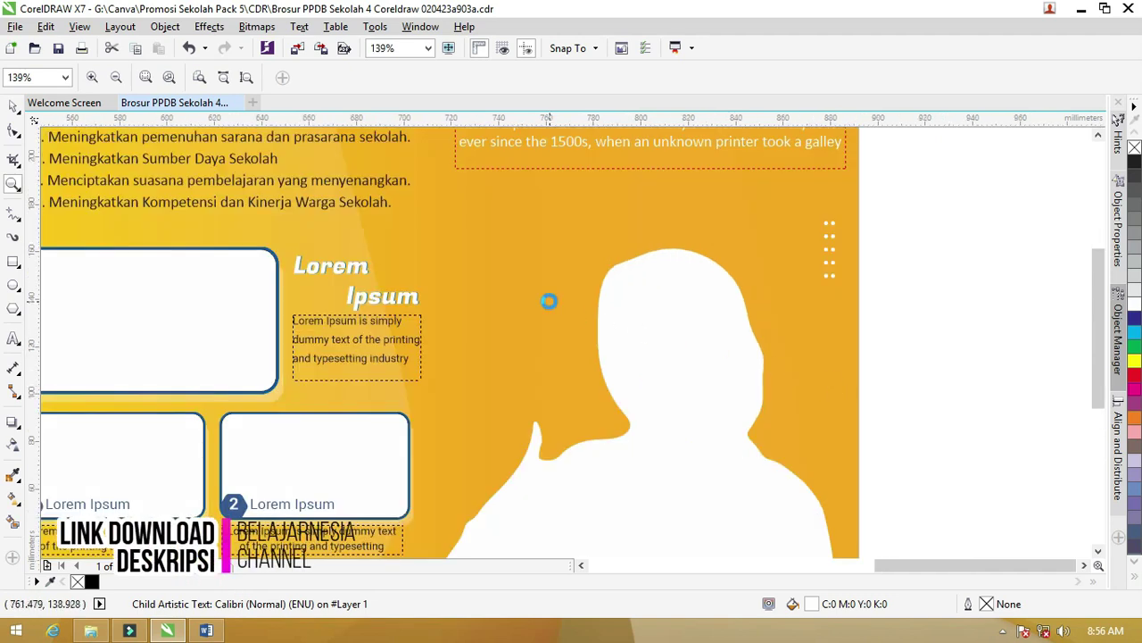
scroll(548, 300, "down", 4)
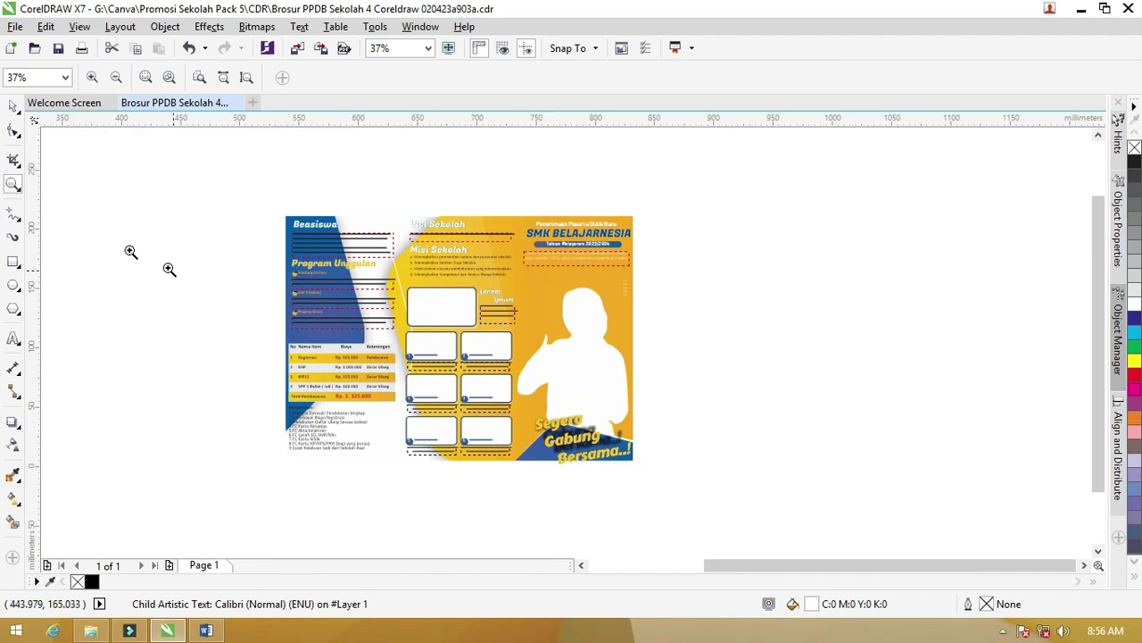
scroll(705, 495, "up", 4)
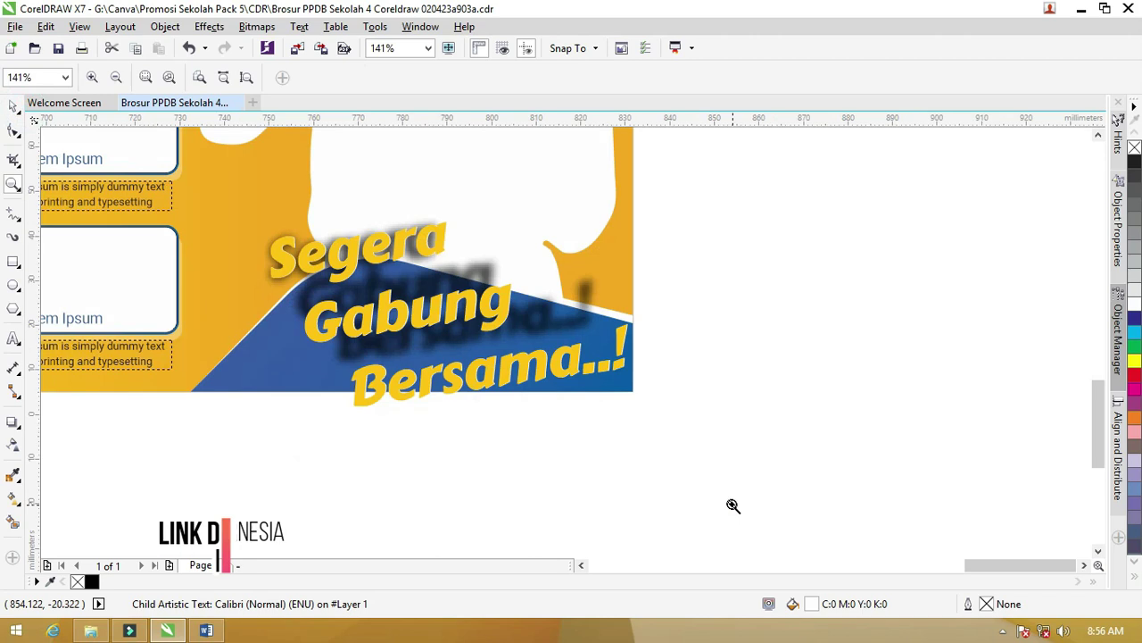
left_click(14, 105)
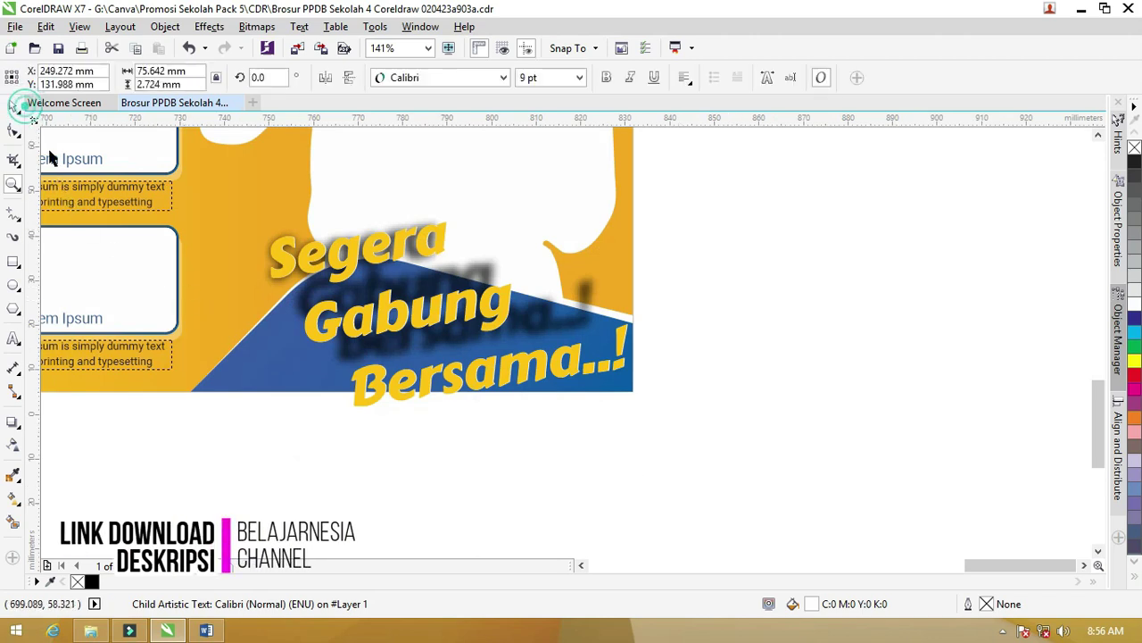
left_click(403, 249)
Step: Fully ungroup the slogan and pull the yellow text away from its layered copies
right_click(403, 249)
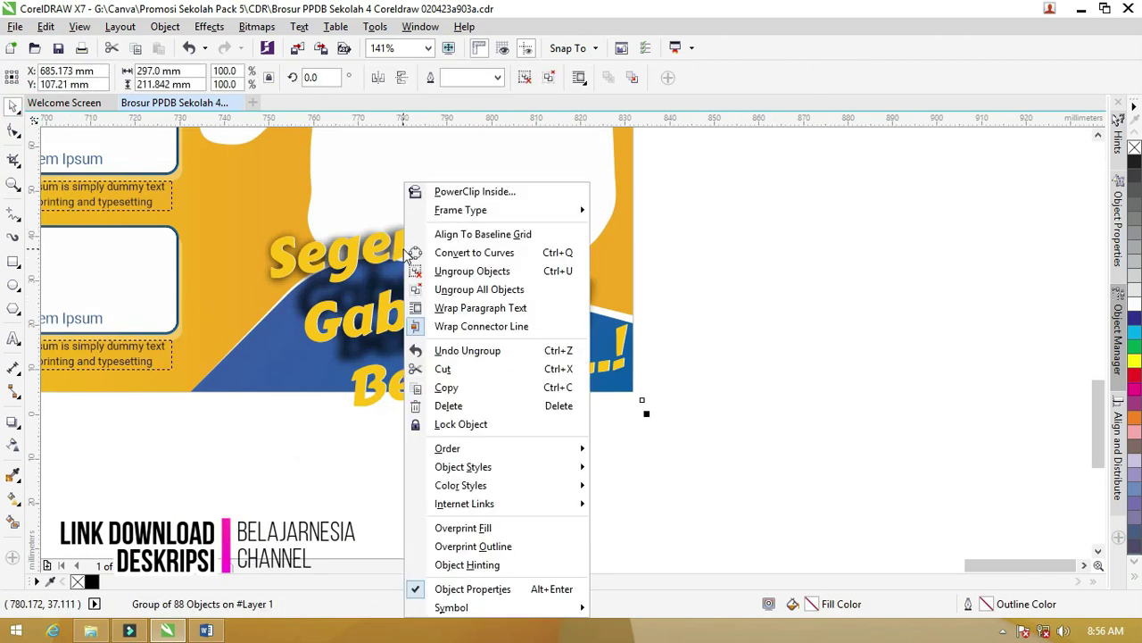
left_click(437, 269)
left_click(794, 273)
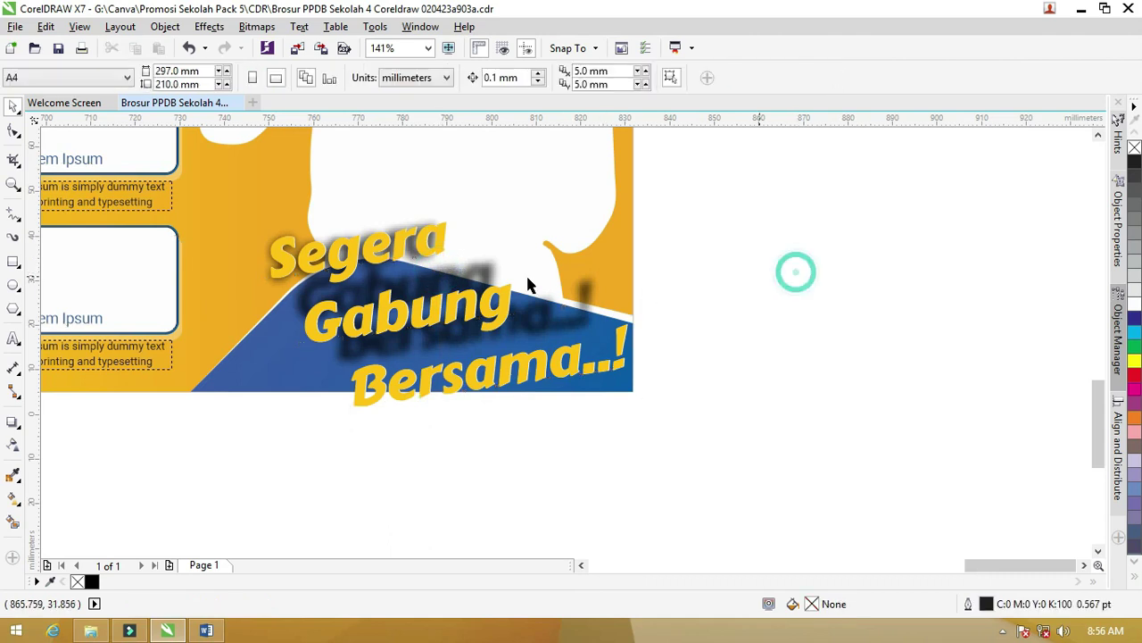
mouse_move(381, 245)
left_mouse_down()
mouse_move(428, 270)
mouse_move(392, 251)
left_mouse_up()
right_click(394, 202)
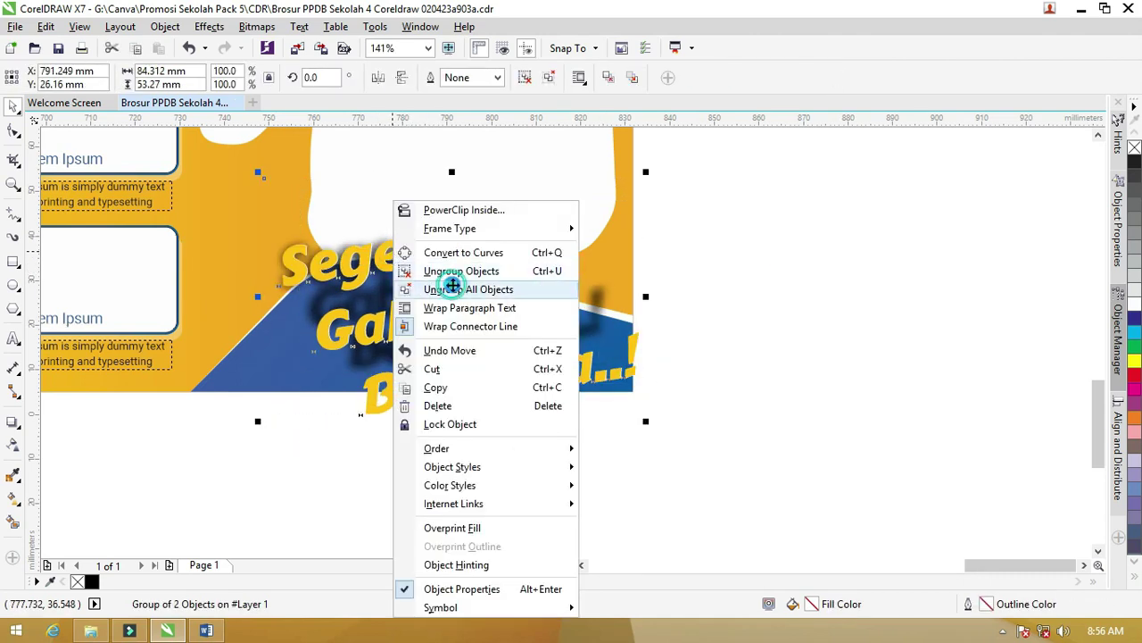
left_click(453, 289)
left_click(786, 306)
mouse_move(579, 254)
left_mouse_down()
mouse_move(471, 302)
mouse_move(702, 307)
left_mouse_up()
Step: Delete the blurred shadow image and move the yellow slogan over the blue wave
key("Escape")
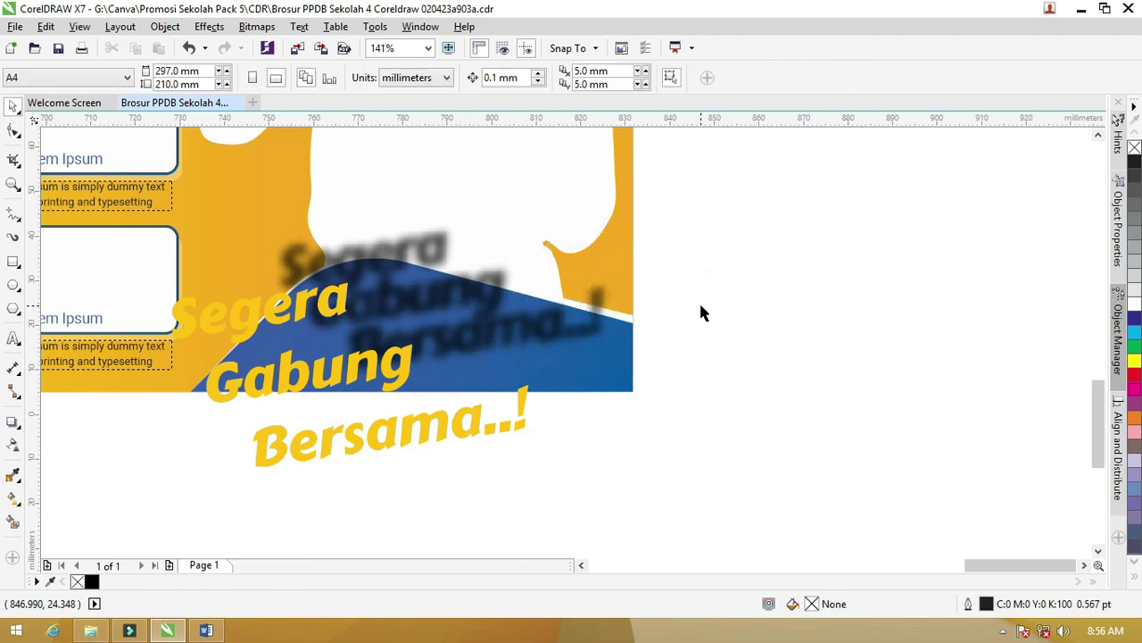
left_click_drag(449, 265, 518, 261)
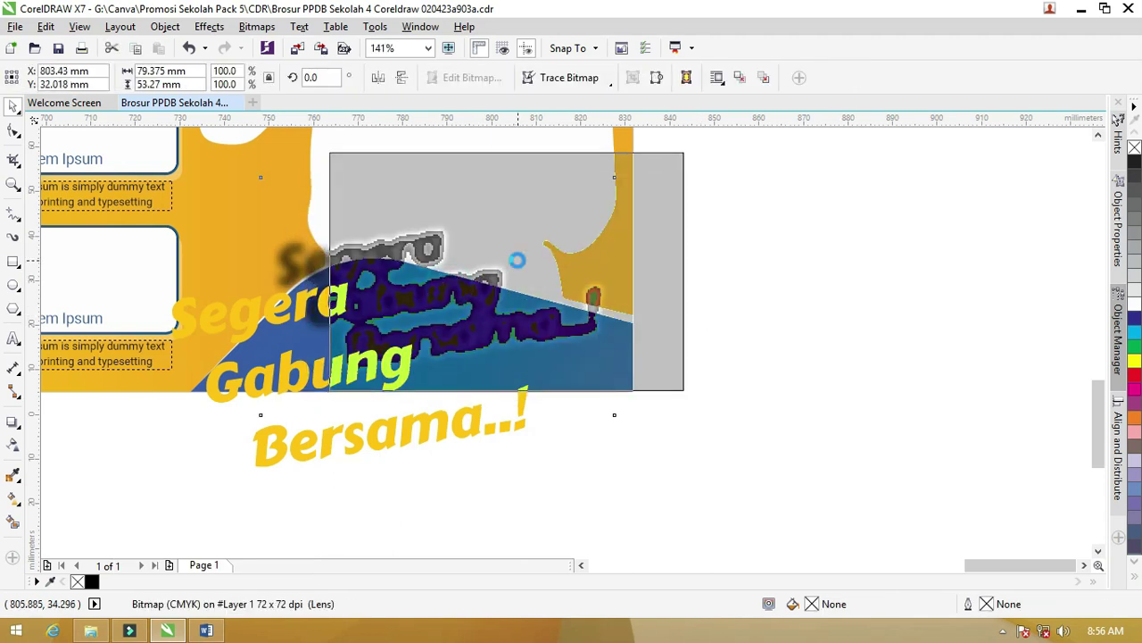
key("Delete")
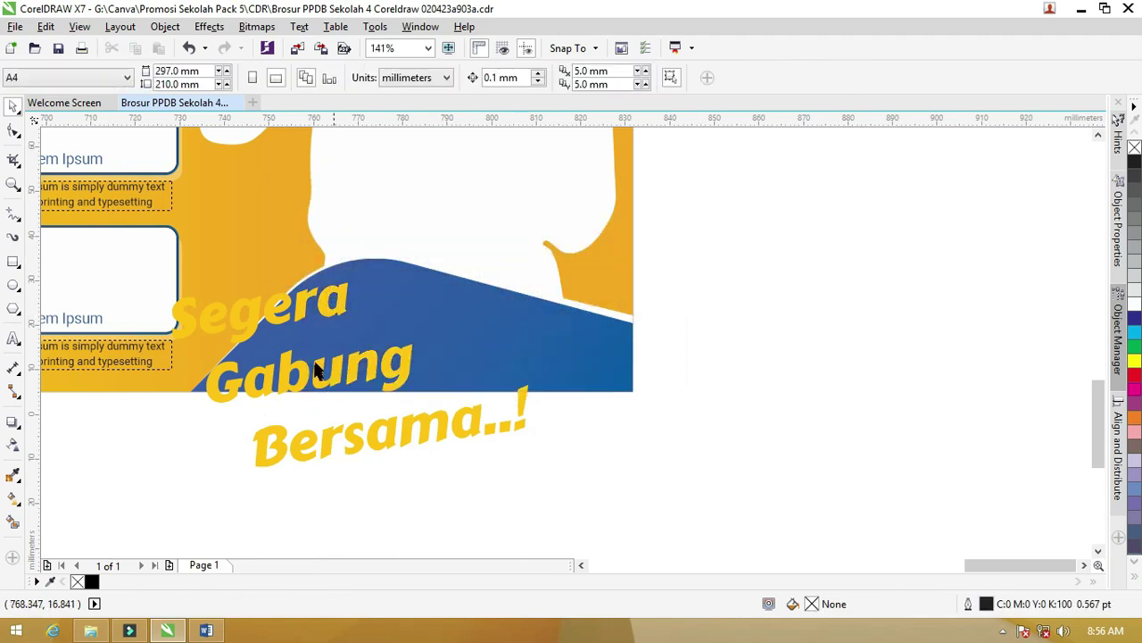
left_click(370, 334)
left_click_drag(389, 357, 450, 254)
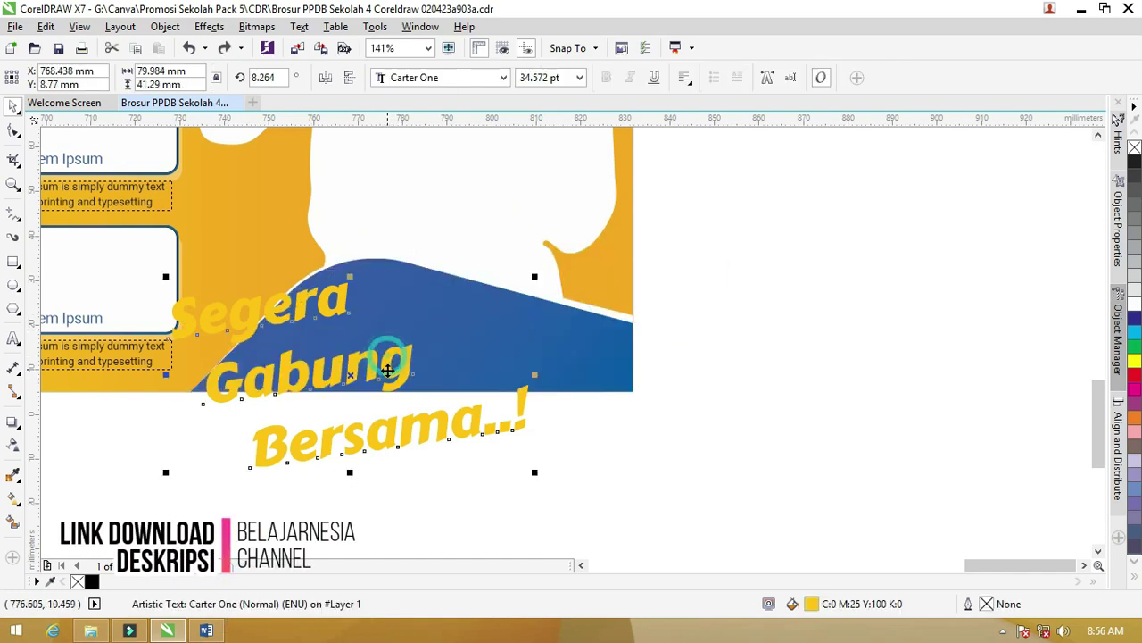
Step: Tighten the slogan's line spacing and move it down into place
left_click(13, 130)
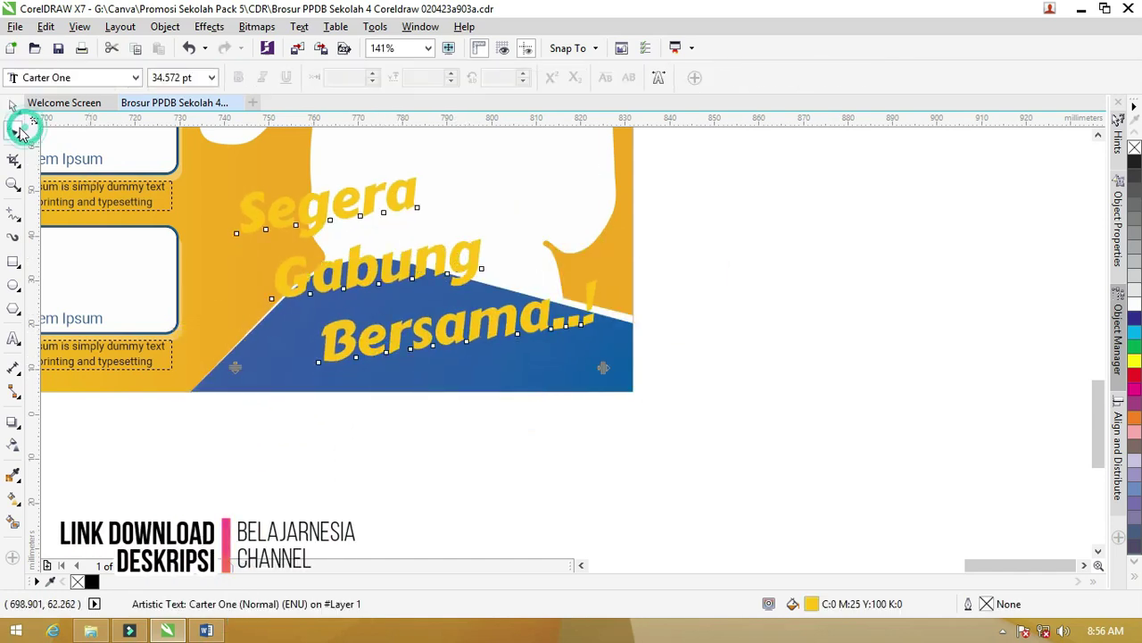
left_click_drag(235, 367, 241, 297)
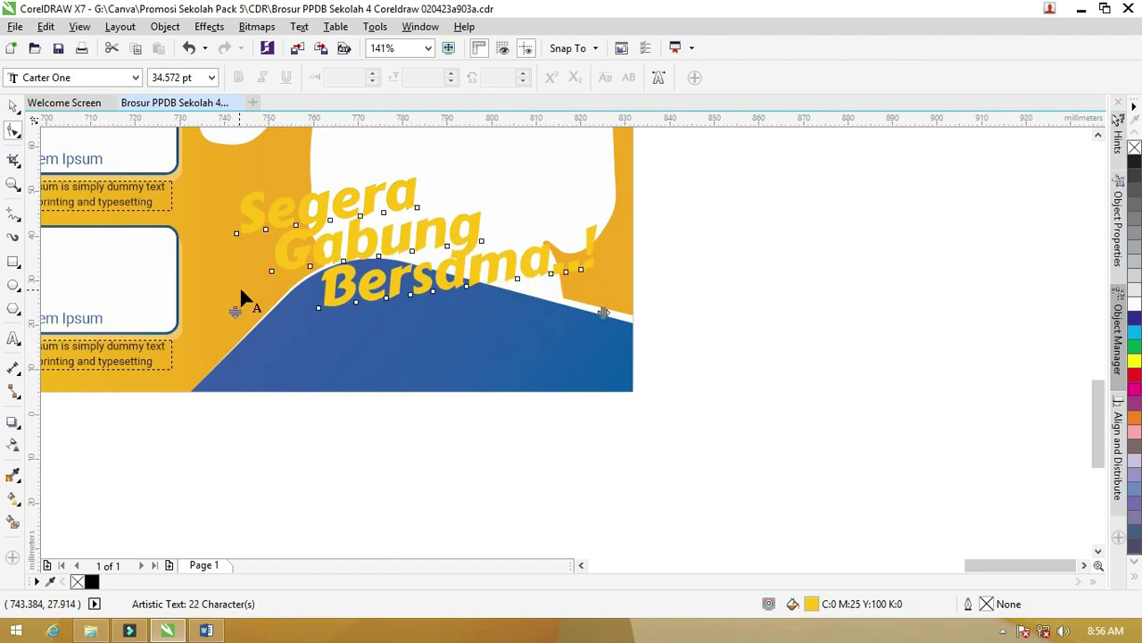
left_click(14, 105)
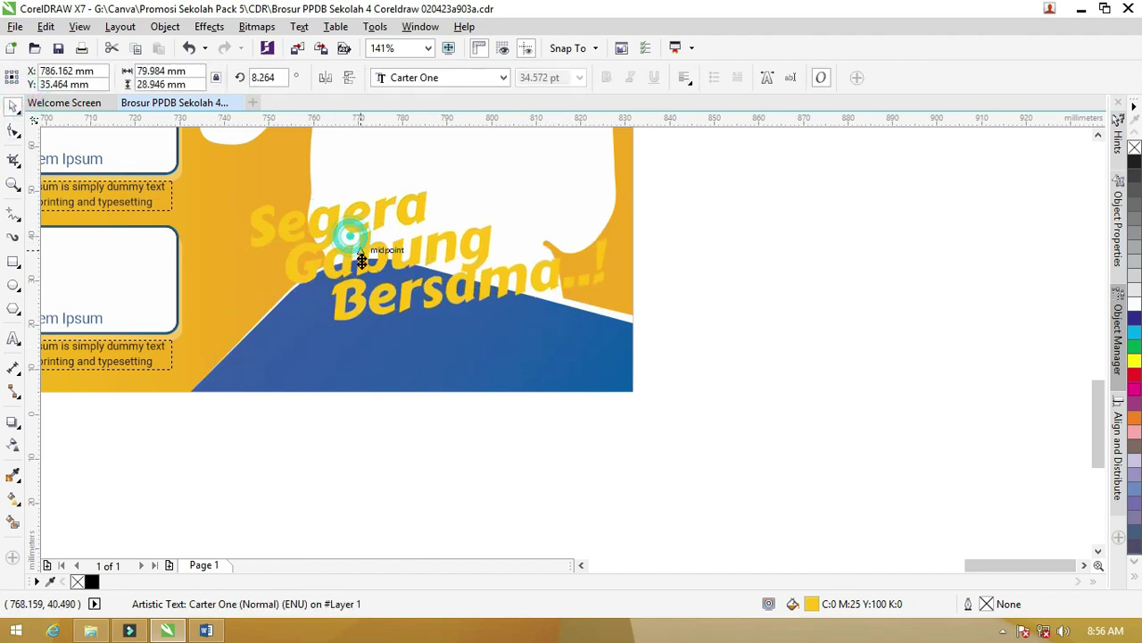
left_click_drag(348, 237, 343, 301)
scroll(343, 301, "up", 3)
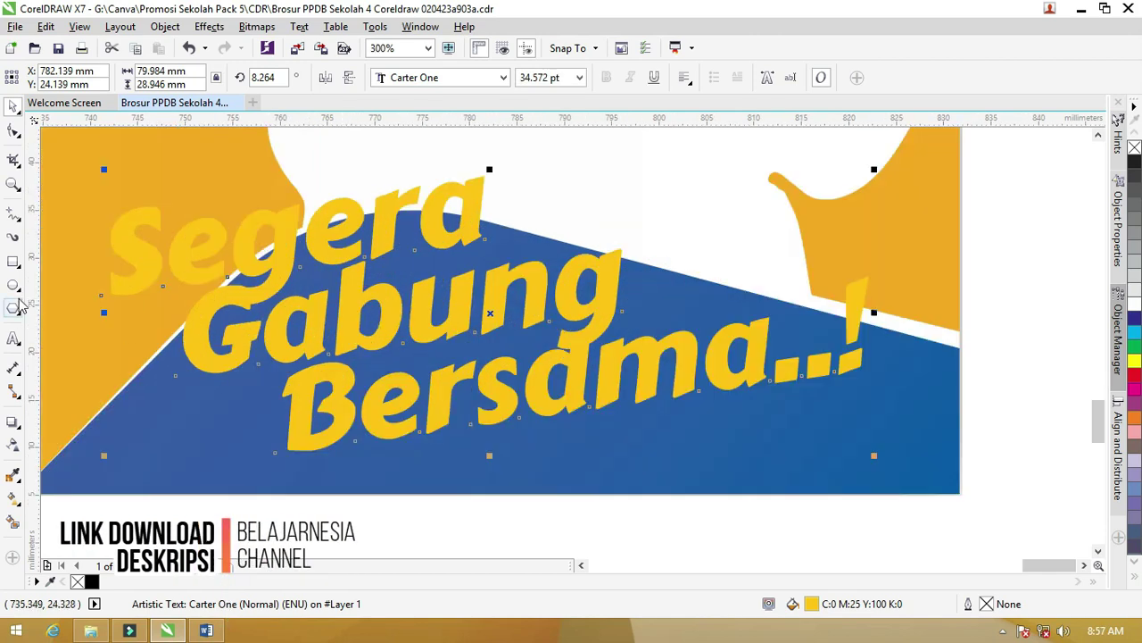
left_click(14, 423)
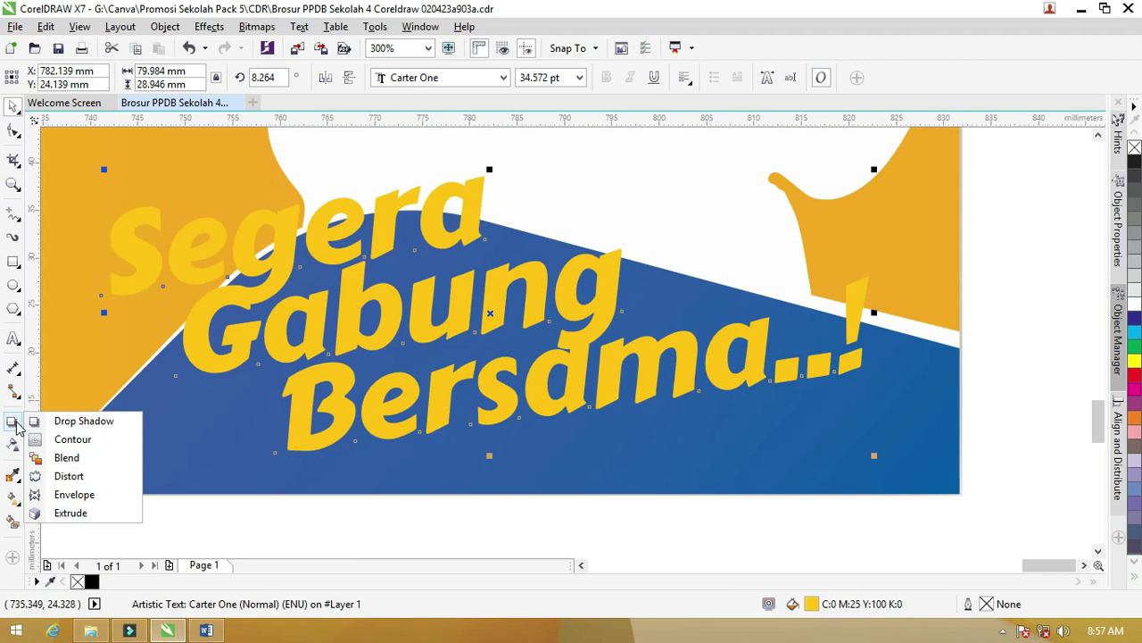
left_click(64, 439)
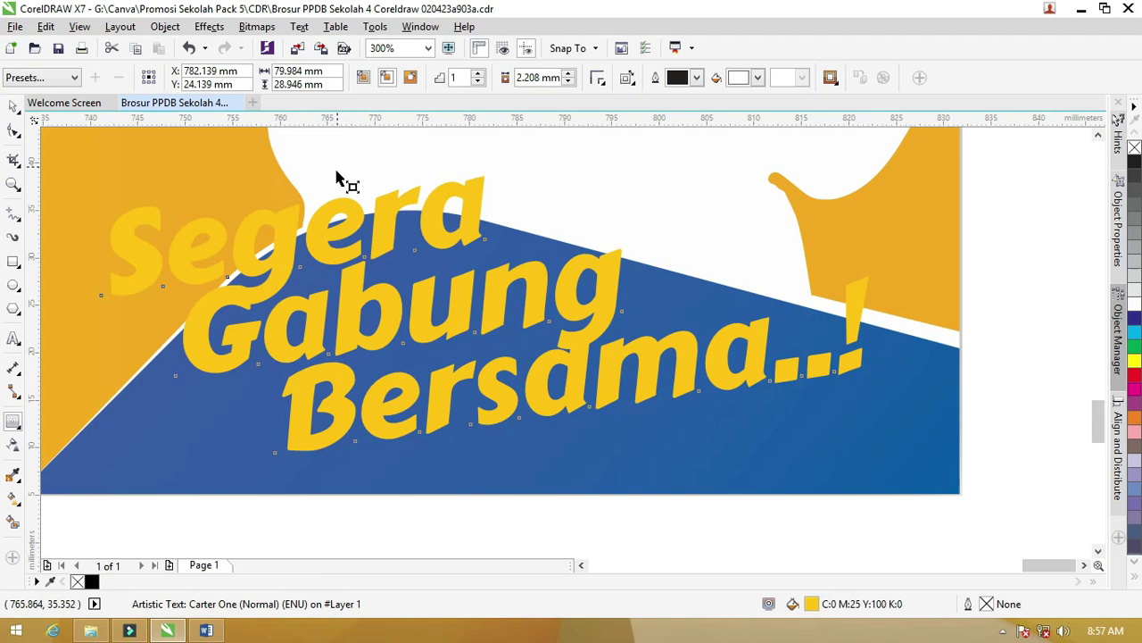
left_click_drag(348, 209, 489, 174)
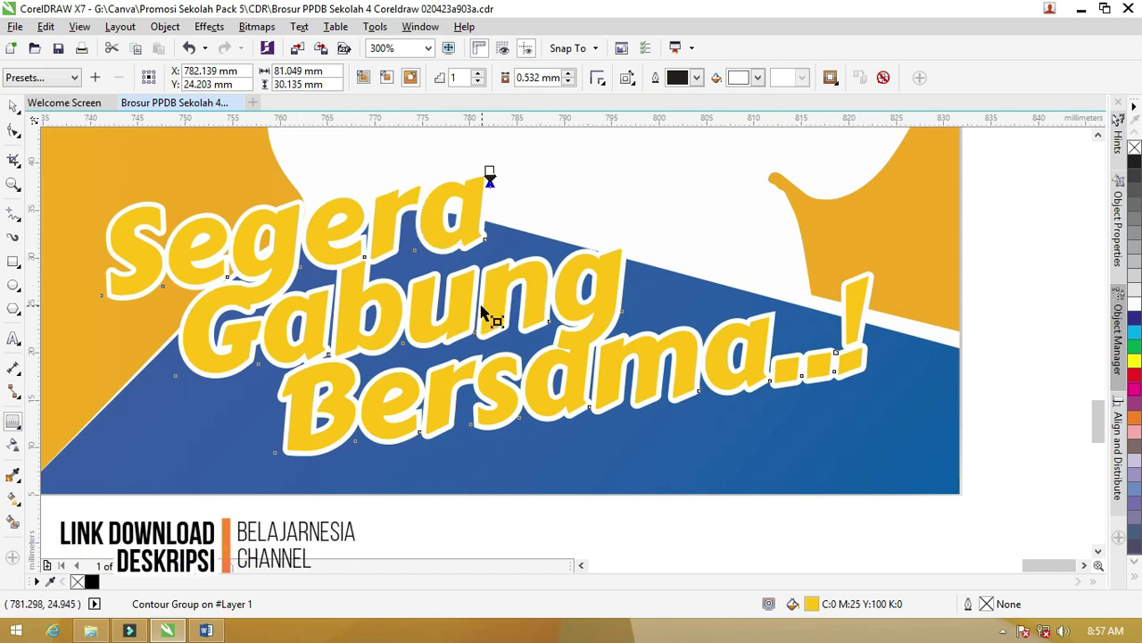
key("ctrl+z")
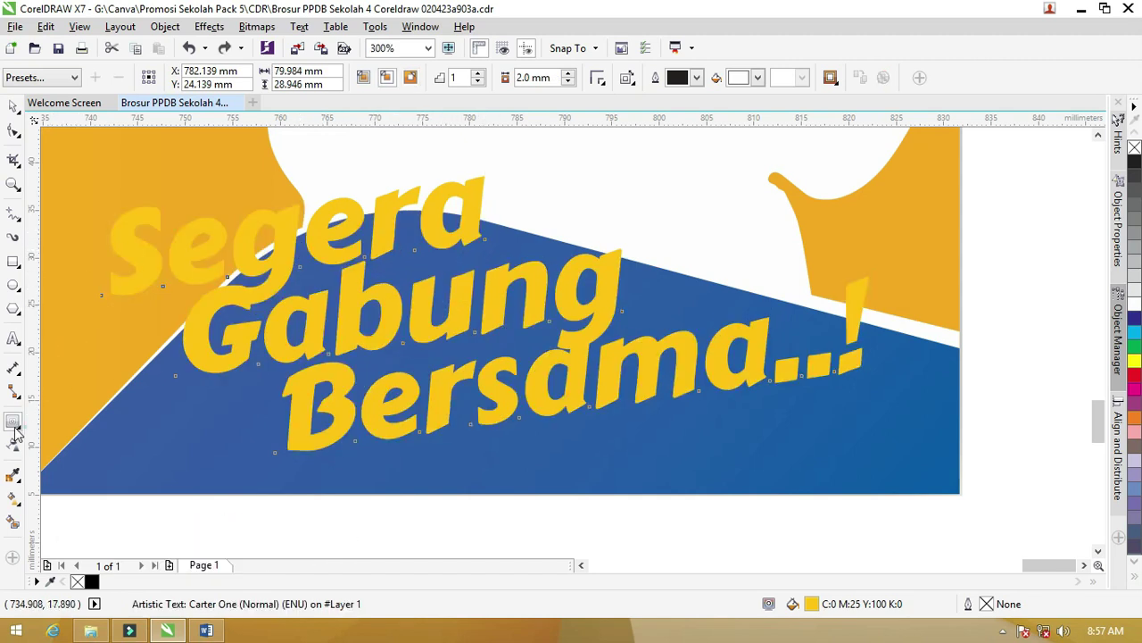
Step: Apply a white glow drop-shadow preset to the yellow slogan
left_click(15, 432)
left_click(55, 421)
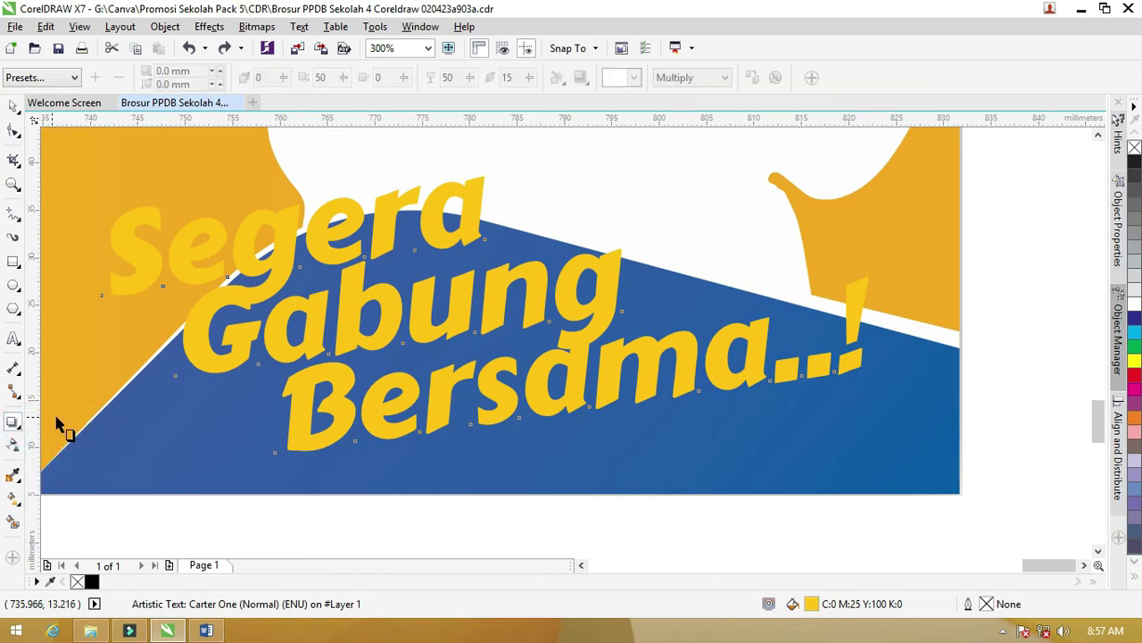
left_click(75, 77)
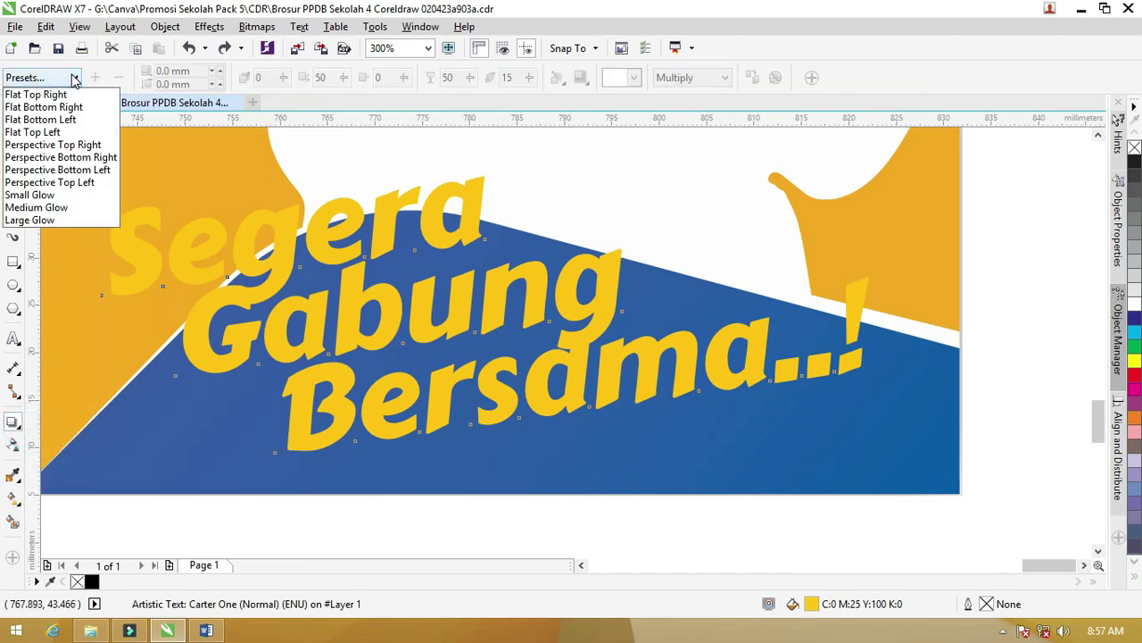
left_click(46, 196)
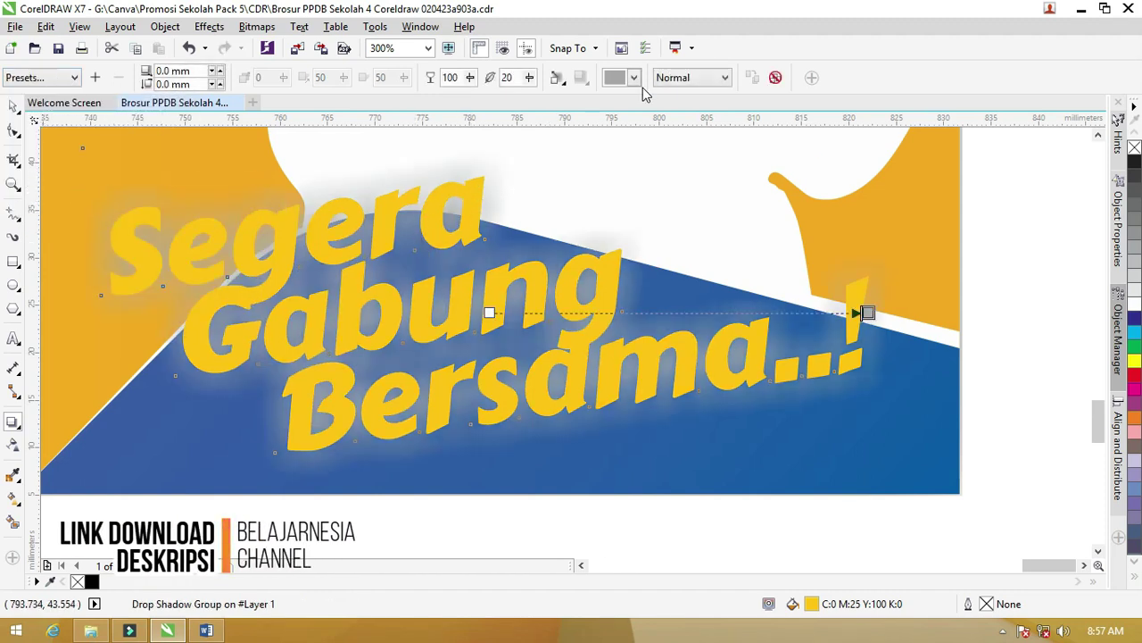
left_click(628, 78)
left_click(667, 96)
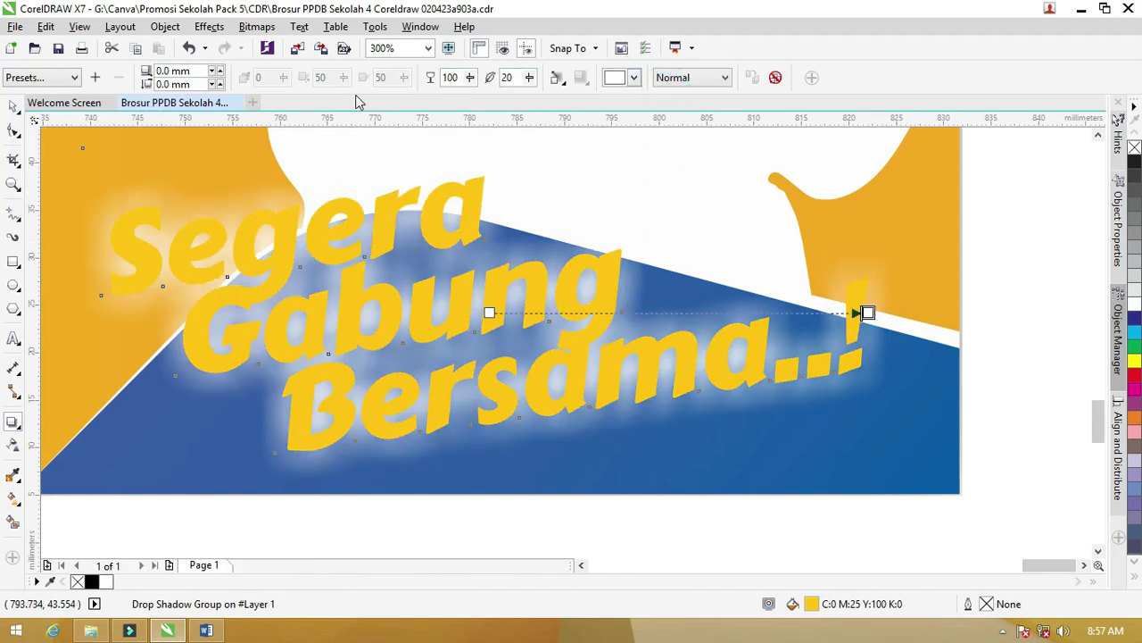
Step: Adjust the shadow's opacity, make it sharp-edged, and offset it slightly from the letters
left_click_drag(471, 79, 345, 88)
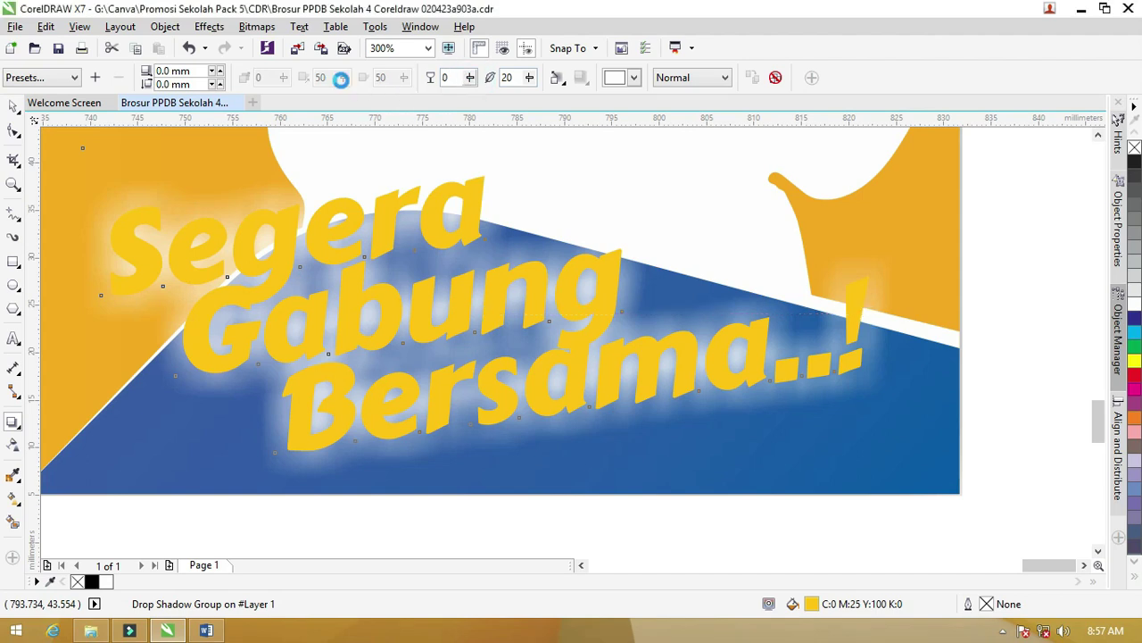
left_click_drag(471, 79, 615, 85)
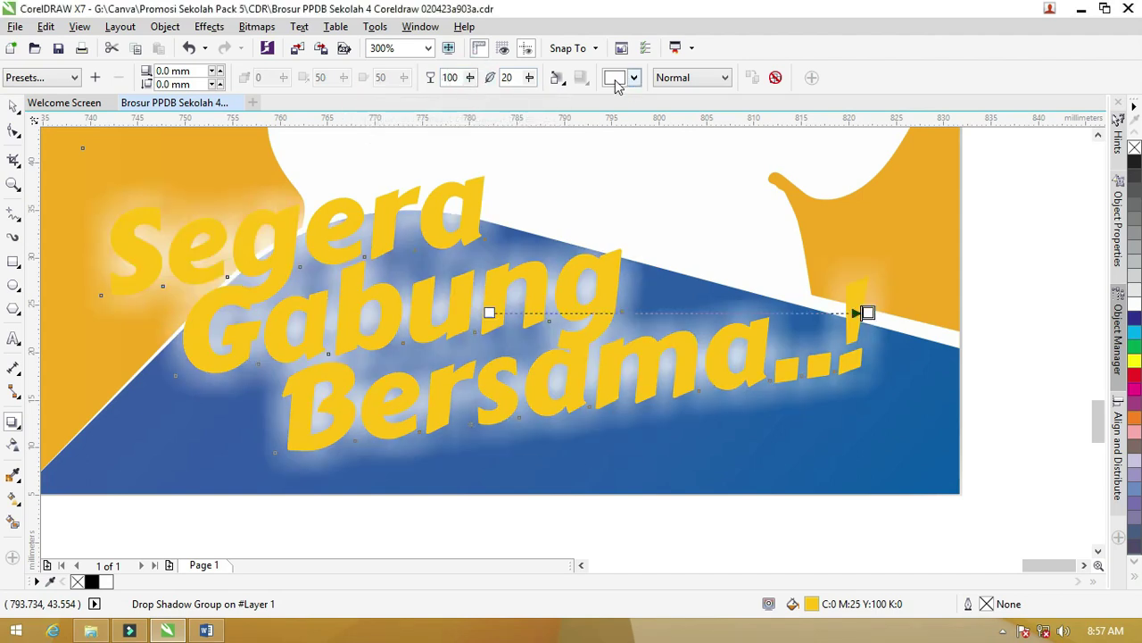
mouse_move(529, 78)
left_mouse_down()
mouse_move(464, 89)
mouse_move(495, 81)
left_mouse_up()
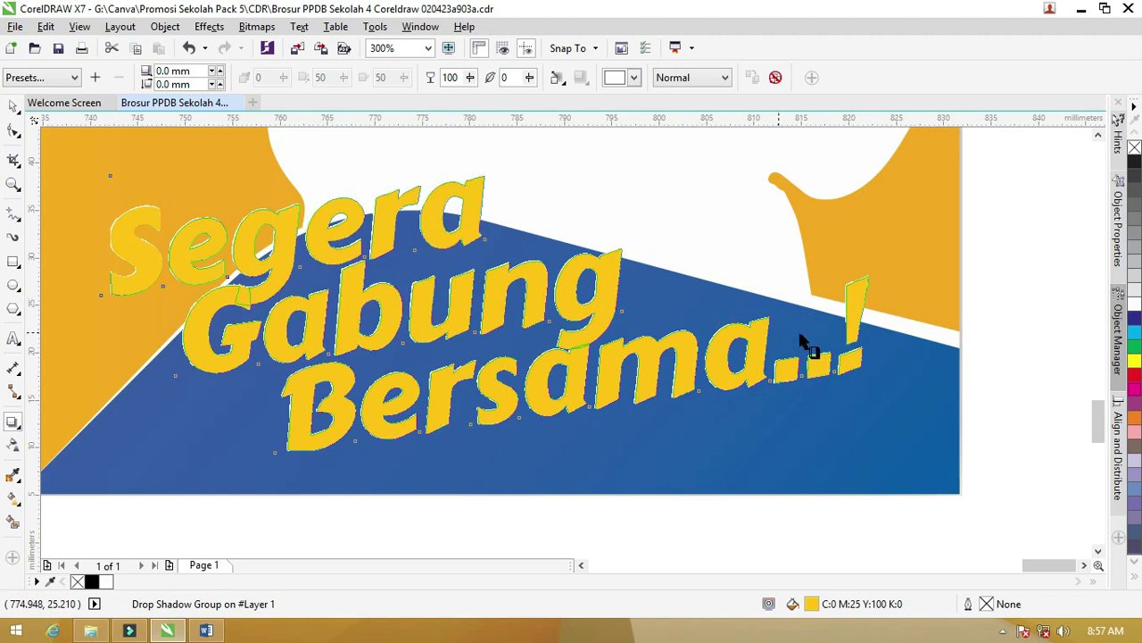
mouse_move(852, 335)
left_mouse_down()
mouse_move(886, 332)
mouse_move(872, 323)
left_mouse_up()
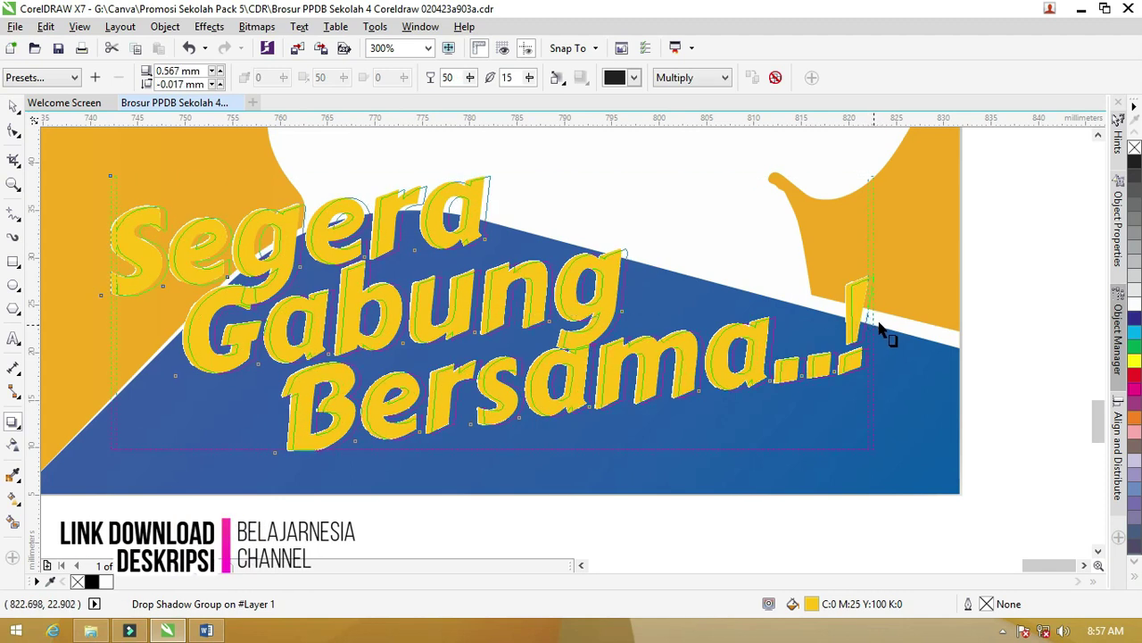
Step: Open the banner slogan text for editing and select all of it
scroll(559, 286, "up", 1)
scroll(540, 263, "up", 1)
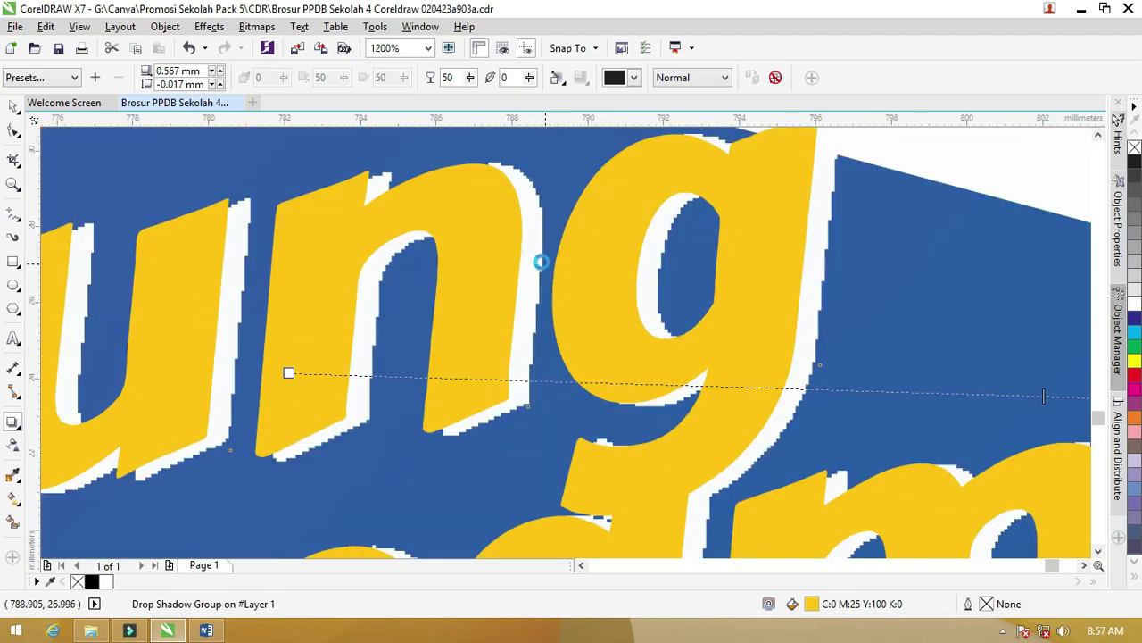
scroll(464, 277, "up", 2)
scroll(541, 243, "down", 3)
scroll(539, 246, "down", 3)
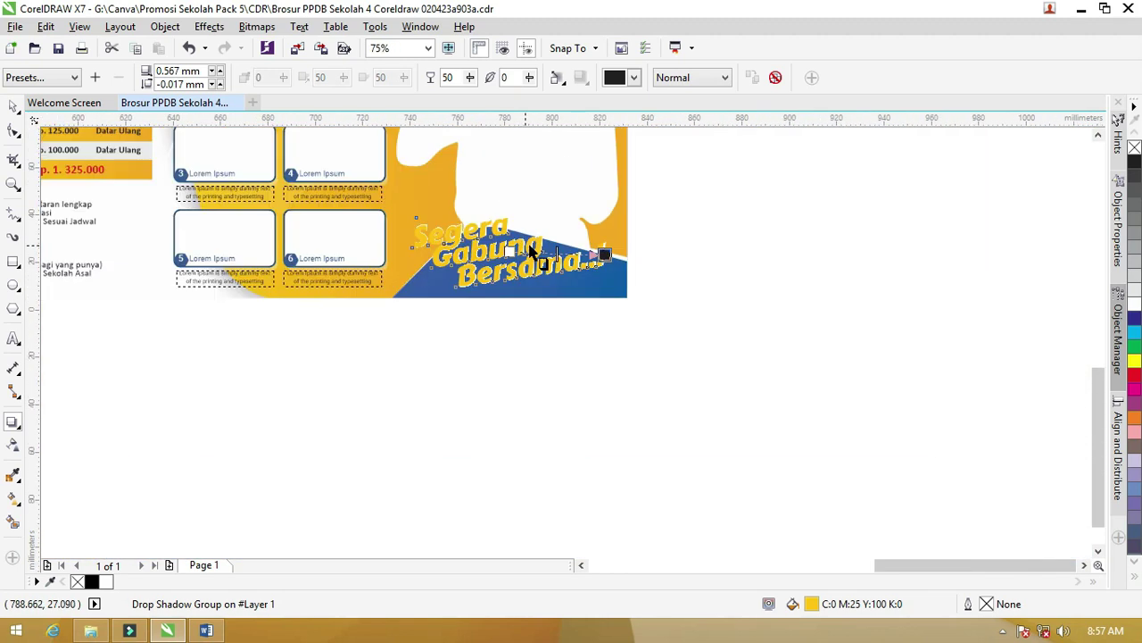
scroll(533, 254, "up", 1)
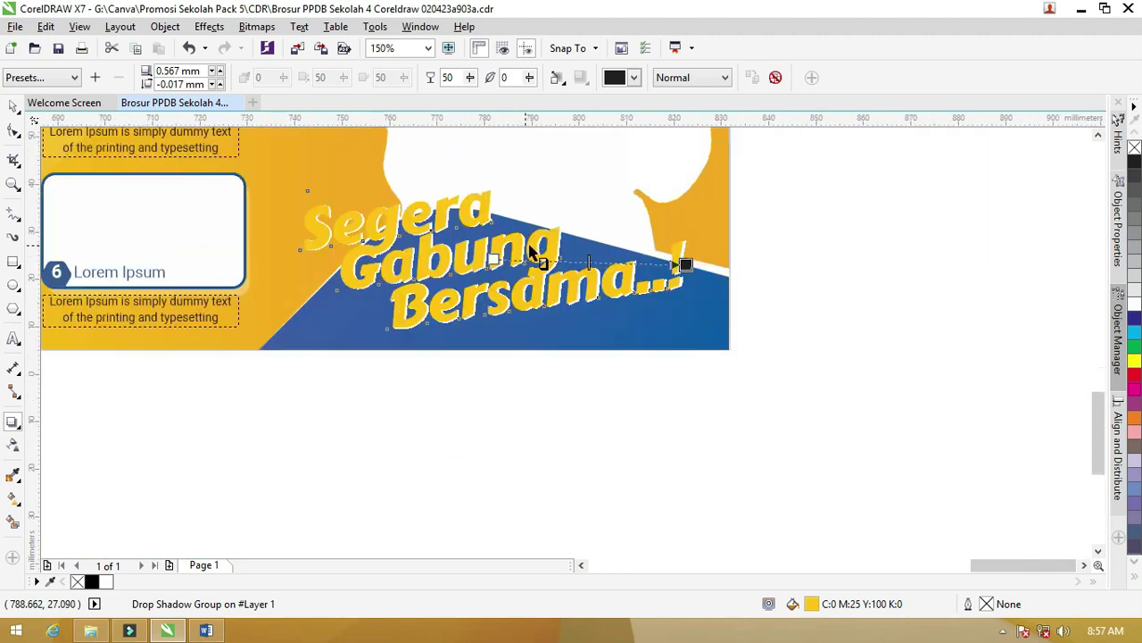
left_click(13, 106)
double_click(482, 262)
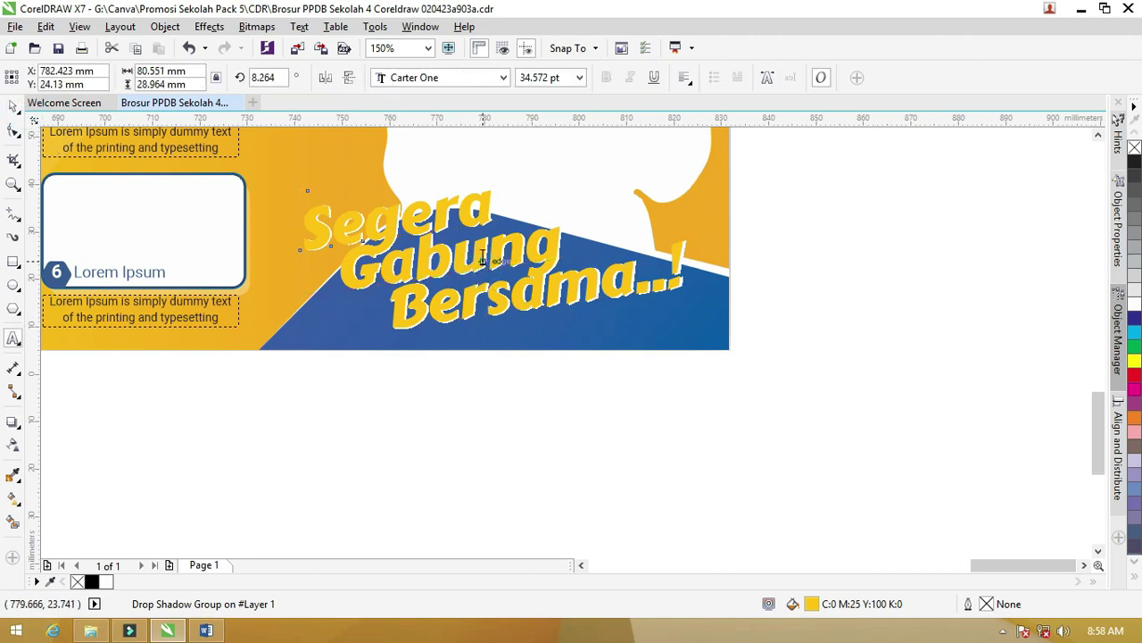
key("ctrl+a")
left_click(13, 106)
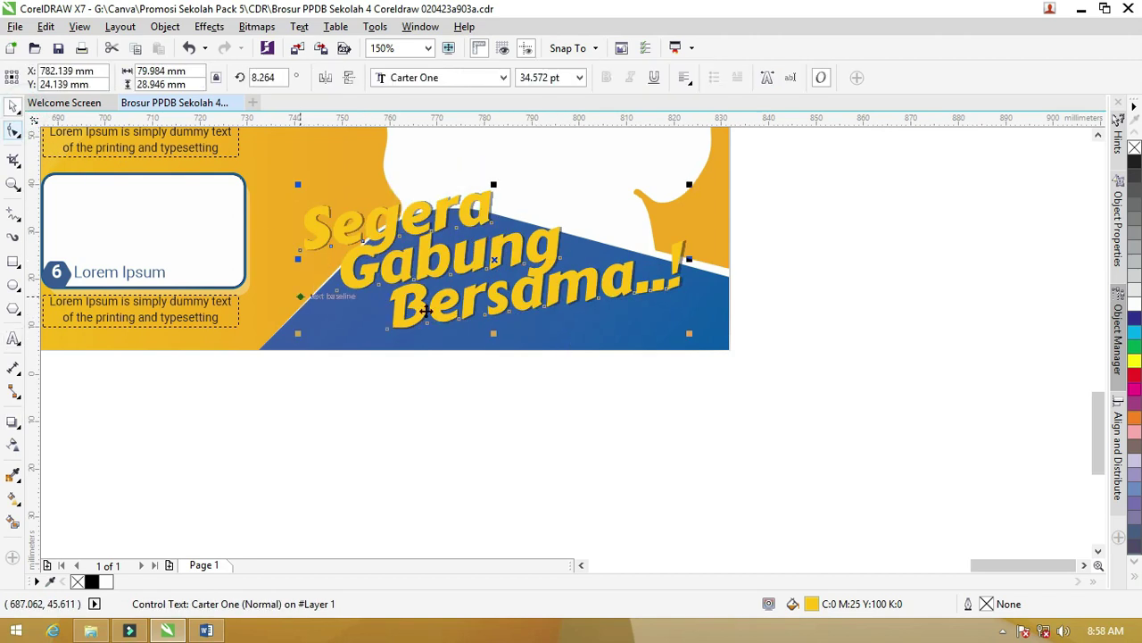
Step: Zoom in and out to inspect the slogan's shadow over the blue wave
scroll(470, 230, "up", 1)
scroll(473, 229, "up", 1)
scroll(482, 226, "down", 3)
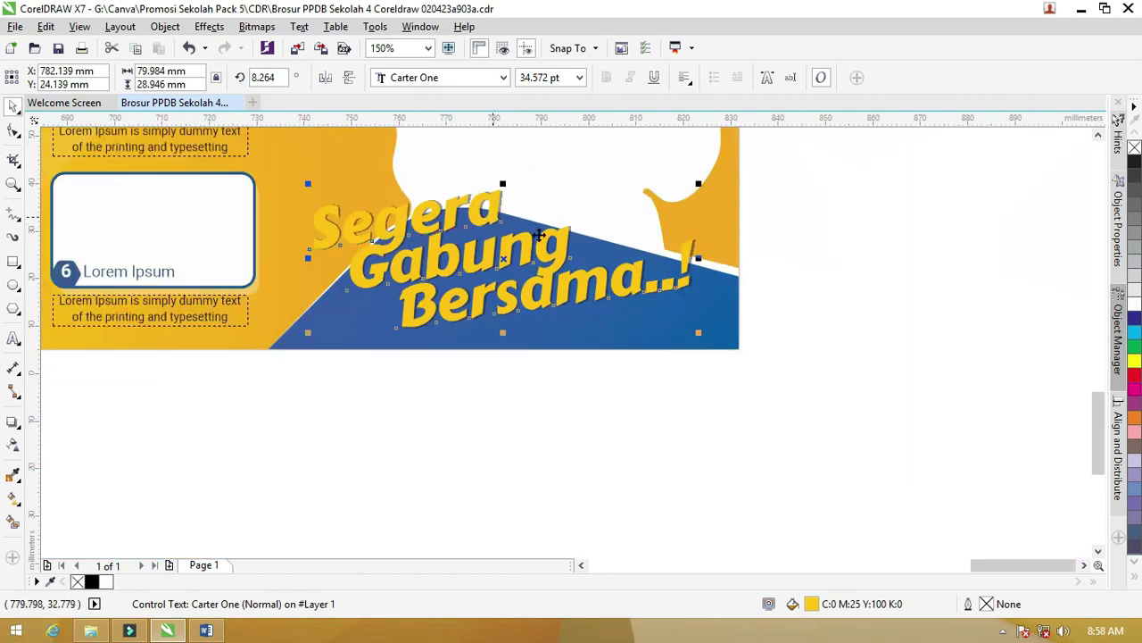
scroll(617, 288, "up", 2)
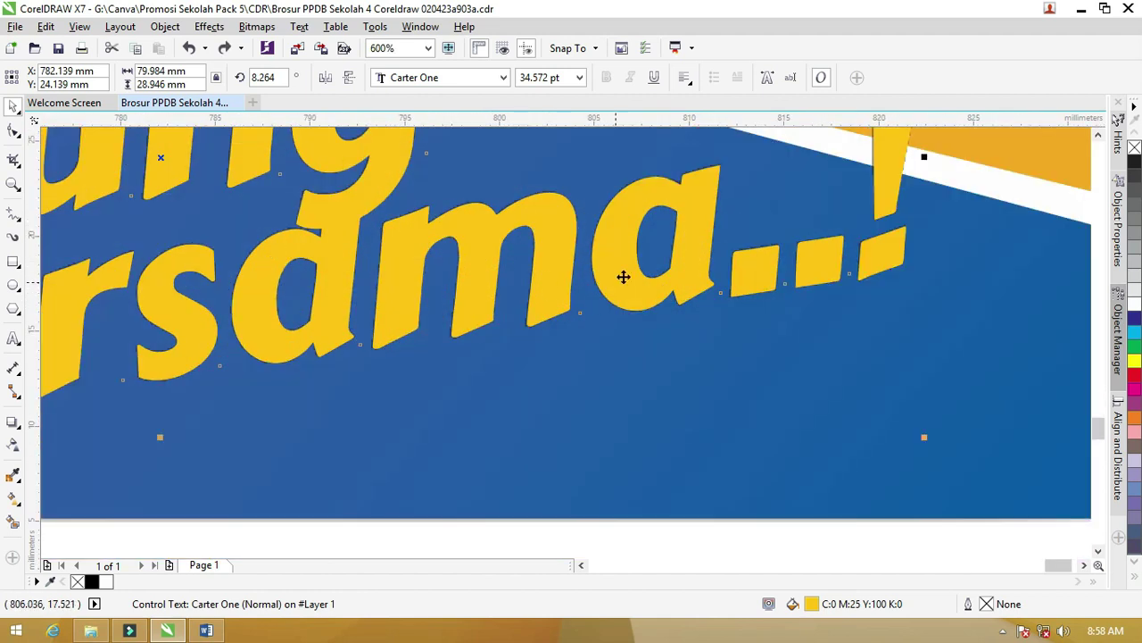
scroll(527, 226, "down", 2)
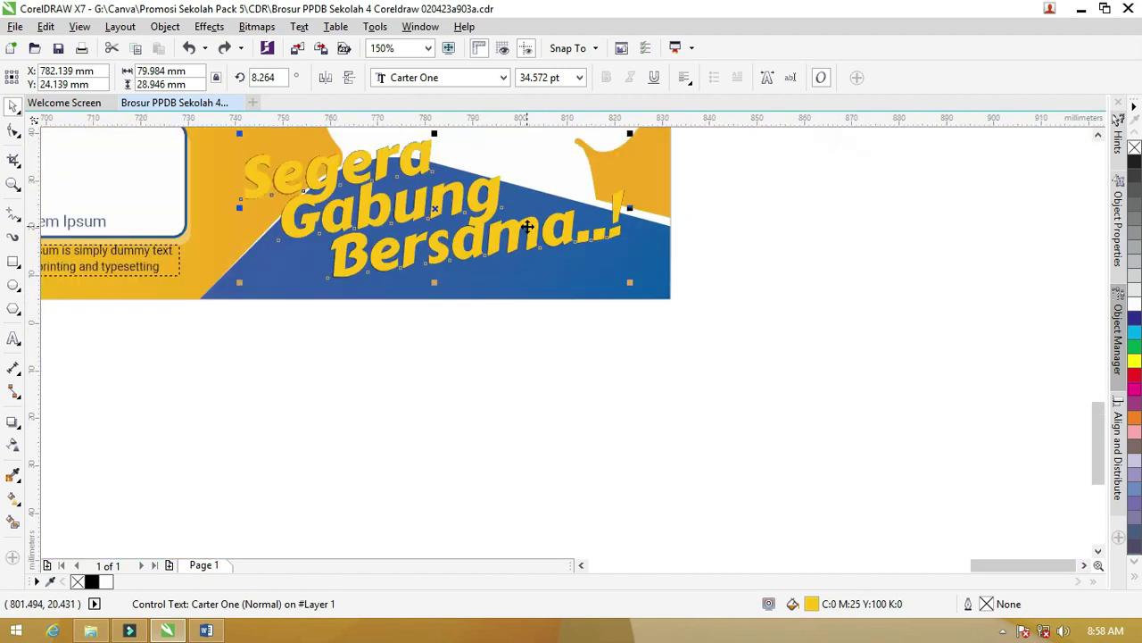
scroll(527, 227, "down", 1)
left_click_drag(1099, 411, 1103, 322)
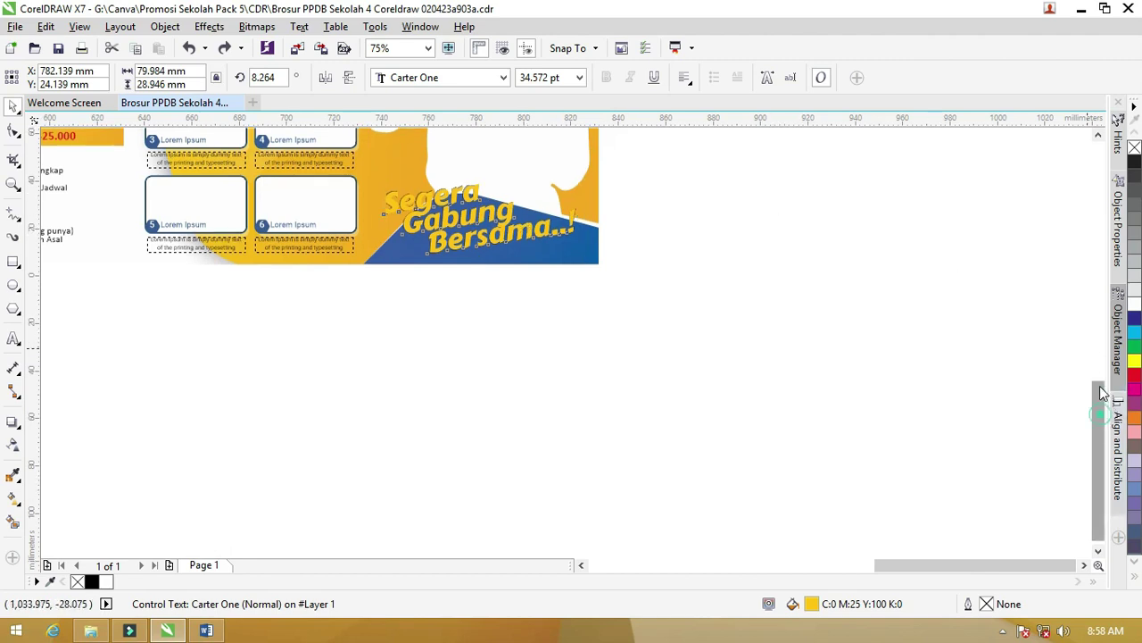
scroll(593, 253, "down", 1)
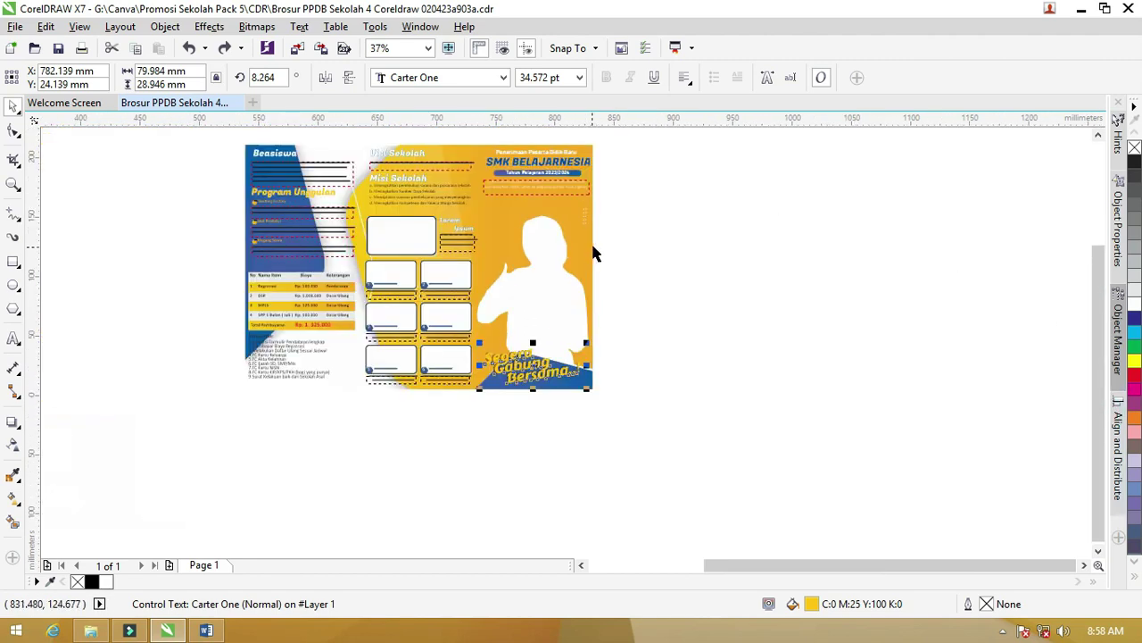
scroll(354, 183, "up", 1)
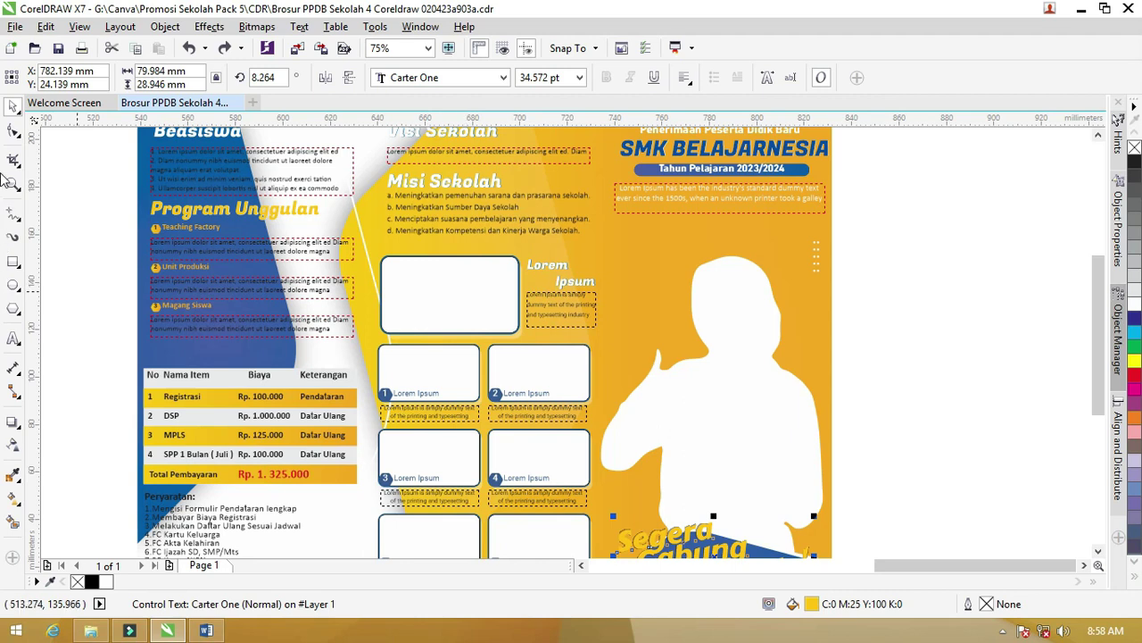
Step: Drag the bucerius glass building photo from the png folder into the drawing, then minimize Explorer
left_click(90, 630)
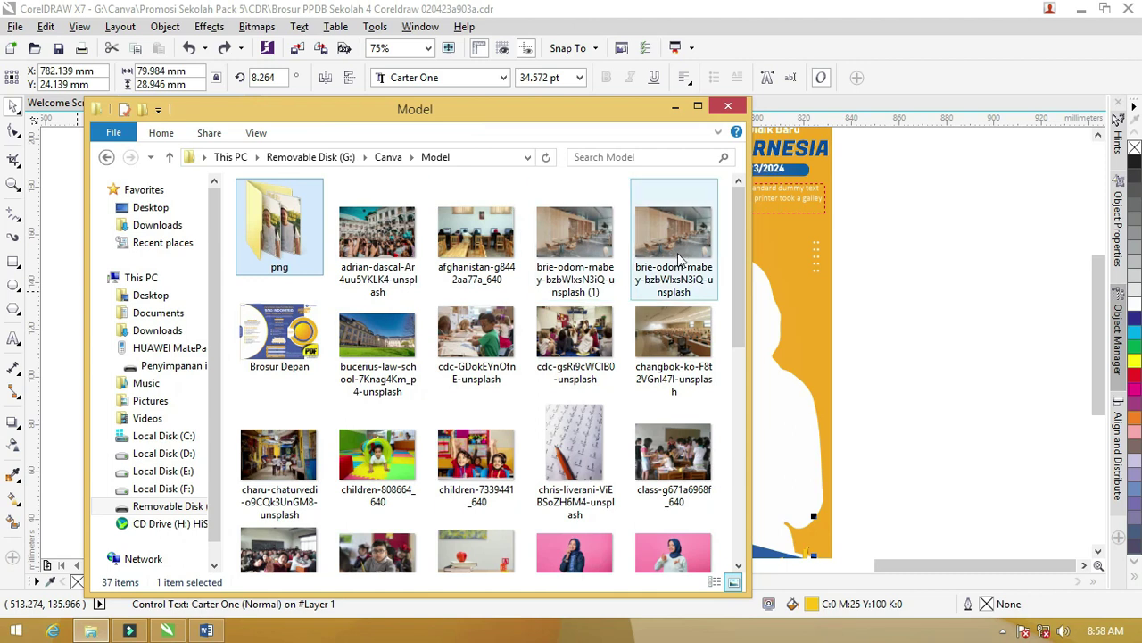
double_click(301, 245)
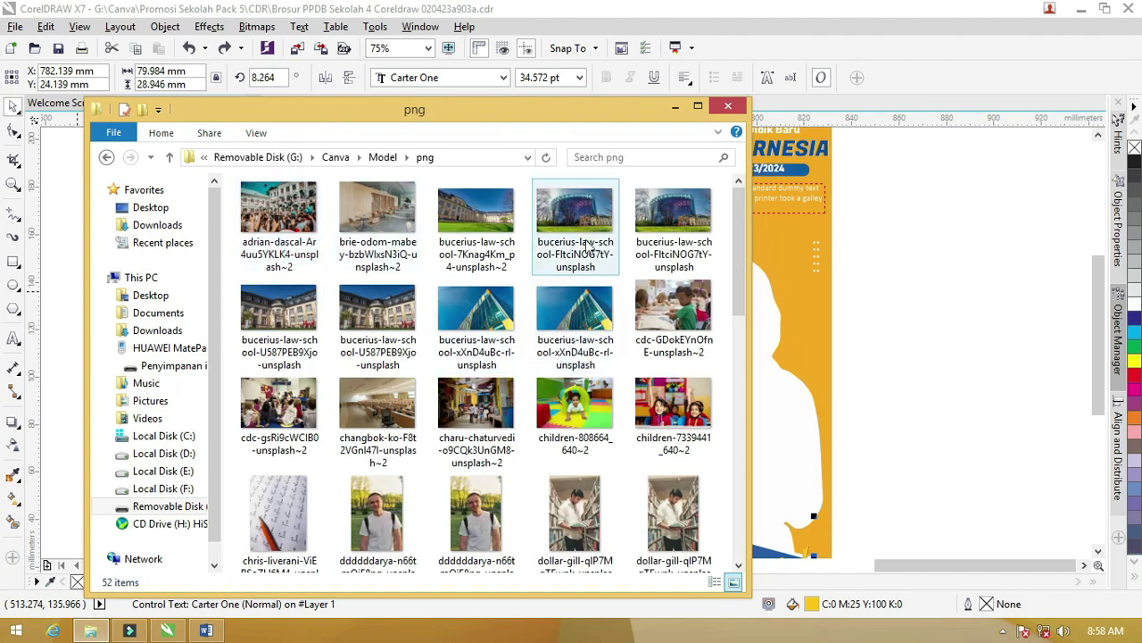
left_click_drag(584, 222, 904, 239)
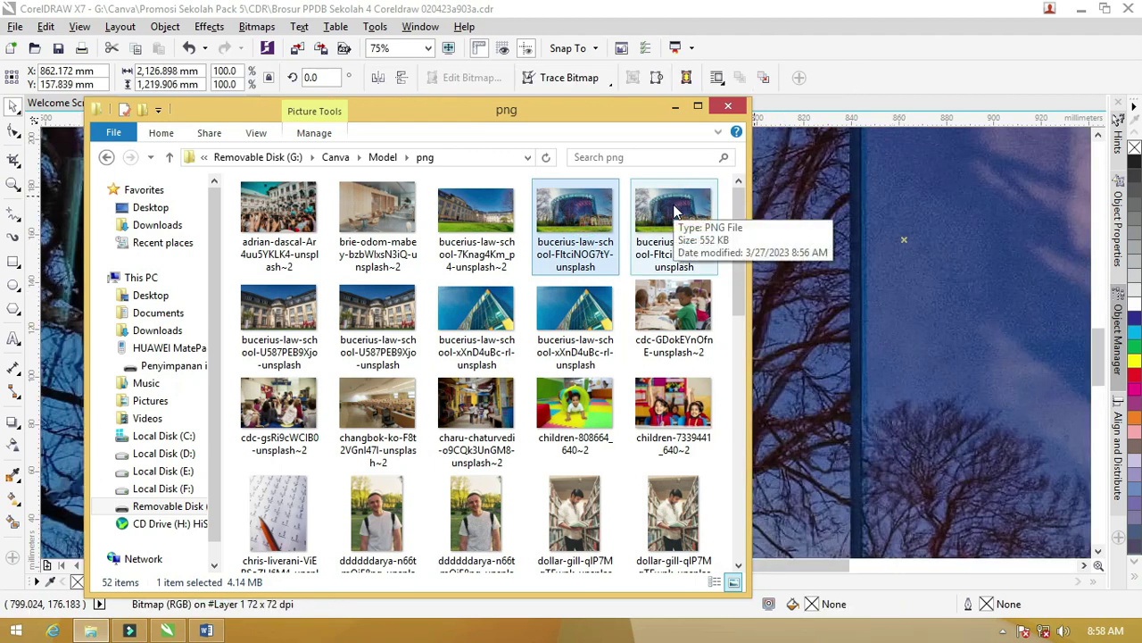
scroll(539, 274, "down", 5)
left_click(539, 273)
scroll(539, 273, "up", 5)
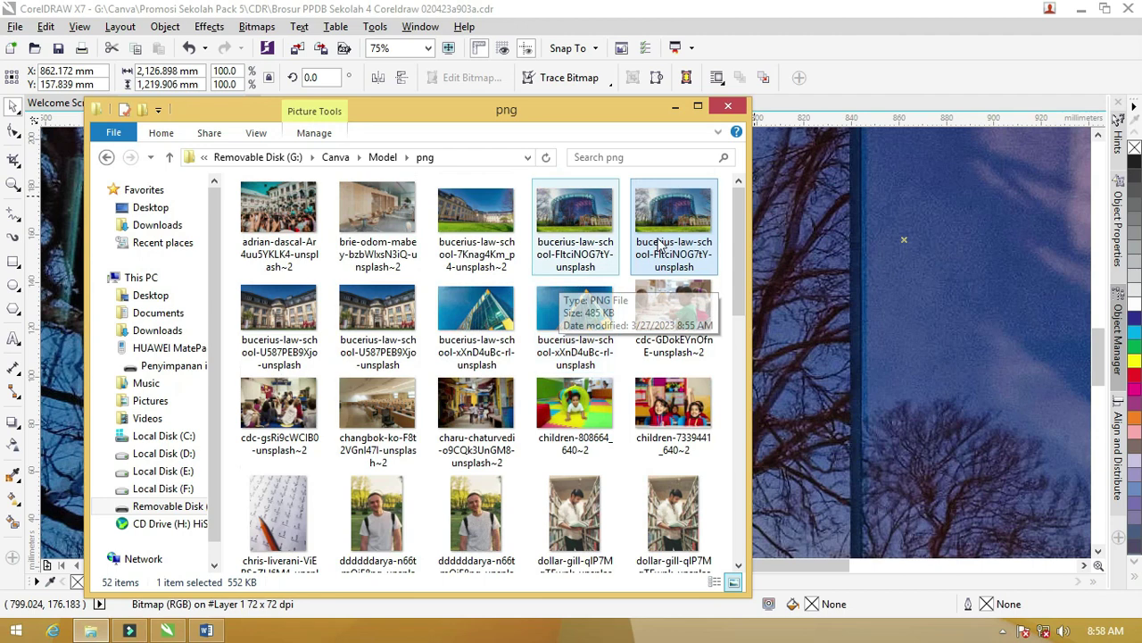
left_click_drag(678, 217, 723, 204)
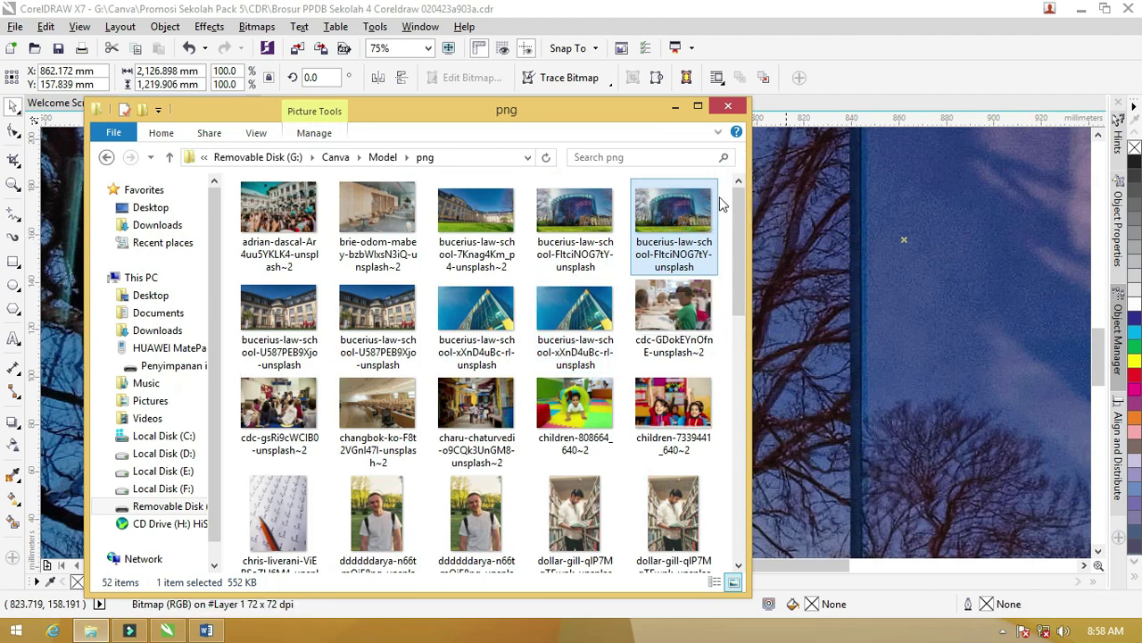
left_click(674, 113)
scroll(548, 294, "down", 3)
Step: Scale the glass building photo down to 25.7%
scroll(548, 294, "down", 3)
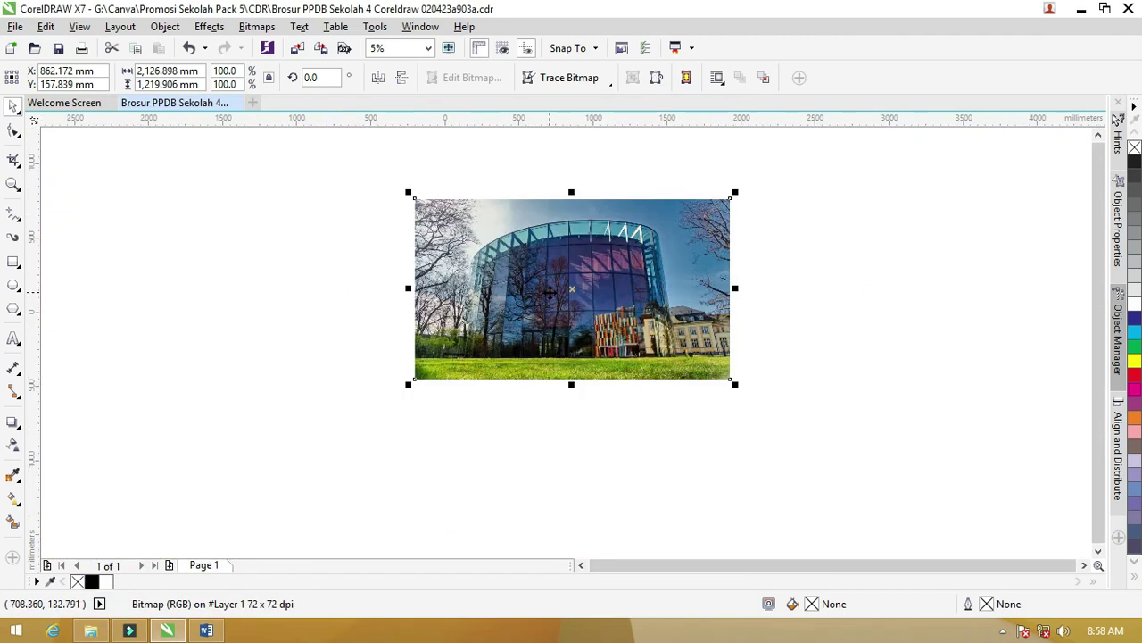
left_click_drag(703, 305, 876, 344)
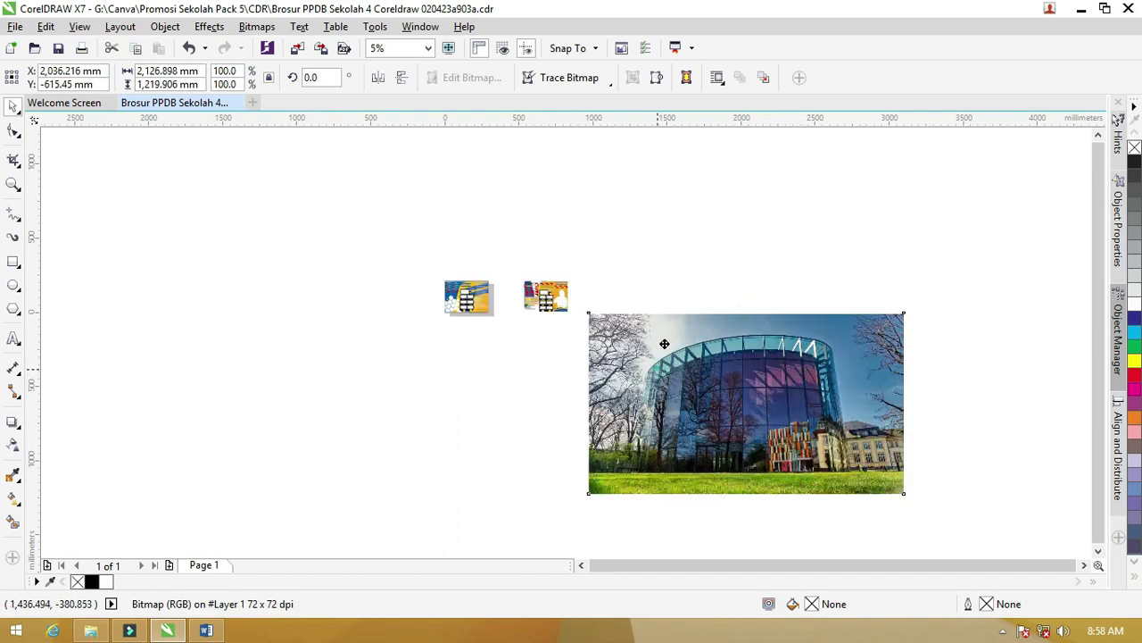
scroll(669, 288, "up", 2)
mouse_move(493, 184)
left_mouse_down()
mouse_move(615, 299)
mouse_move(825, 373)
mouse_move(396, 258)
mouse_move(530, 331)
left_mouse_up()
mouse_move(607, 375)
left_mouse_down()
mouse_move(391, 291)
mouse_move(632, 276)
left_mouse_up()
scroll(388, 287, "up", 3)
scroll(436, 275, "down", 3)
scroll(632, 276, "up", 3)
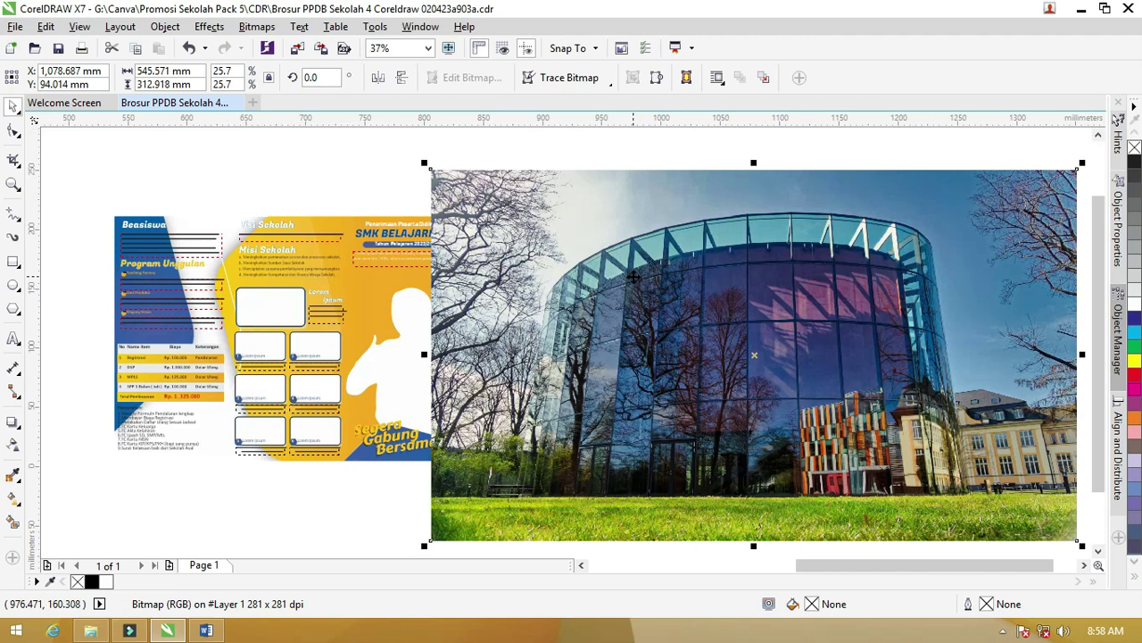
Step: Test the photo's stacking order and move it over the left brochure spread
key("shift+Page_Down")
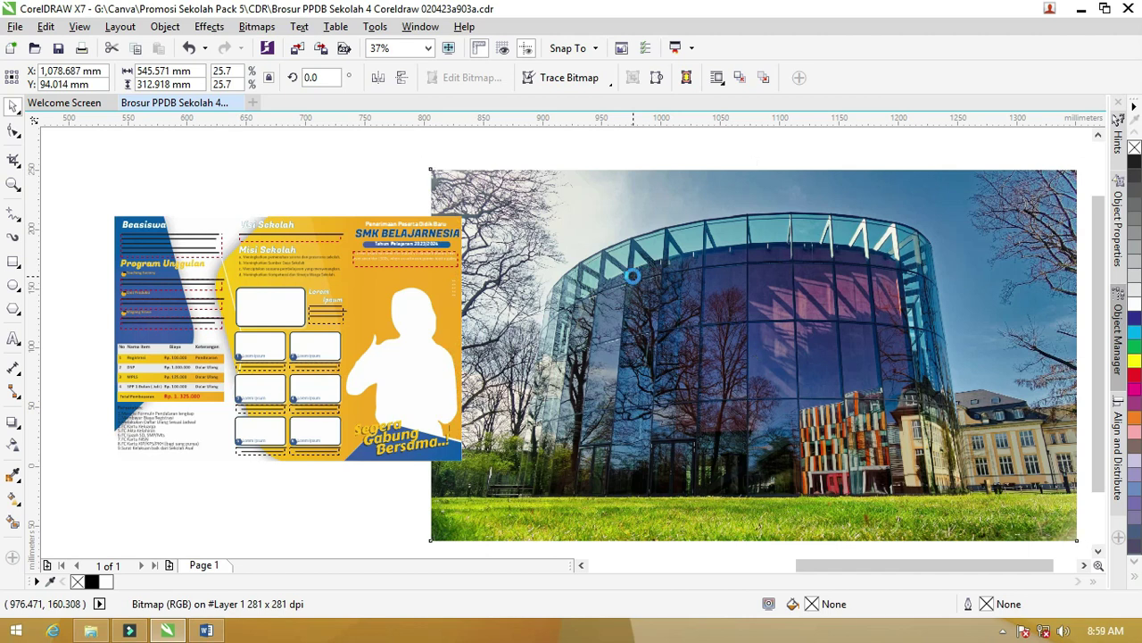
key("shift+Page_Up")
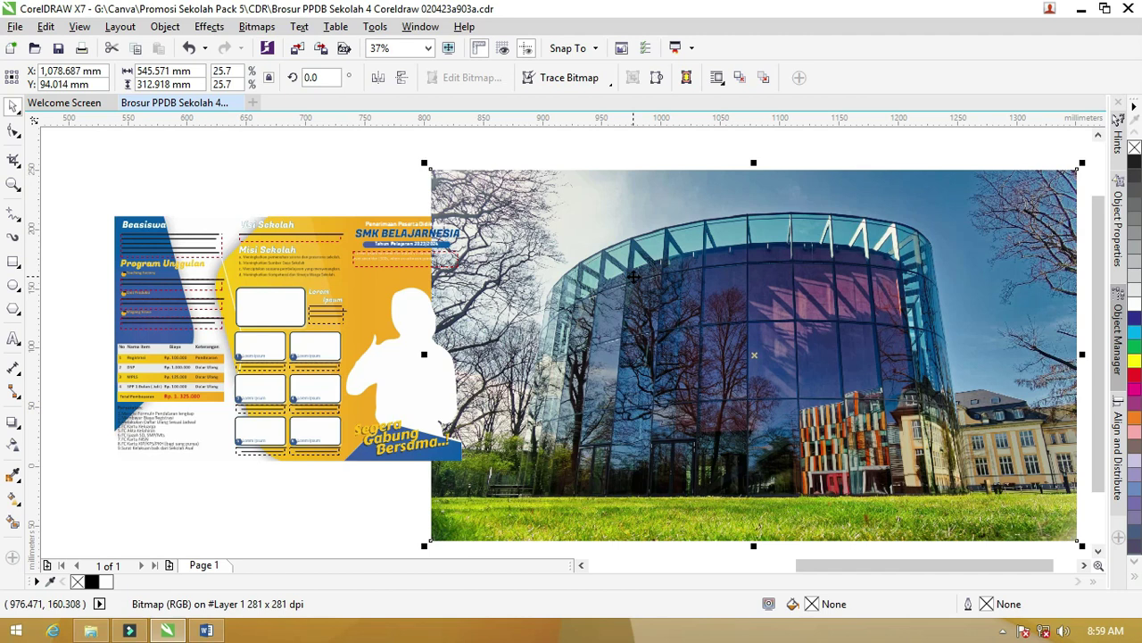
left_click_drag(633, 278, 271, 272)
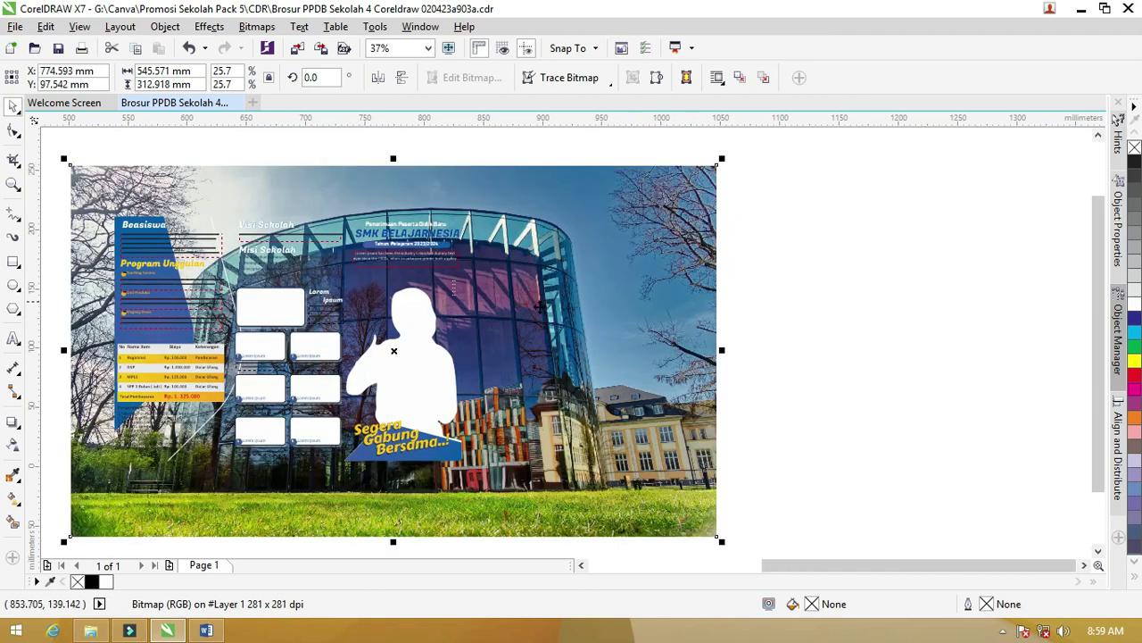
left_click_drag(573, 304, 568, 302)
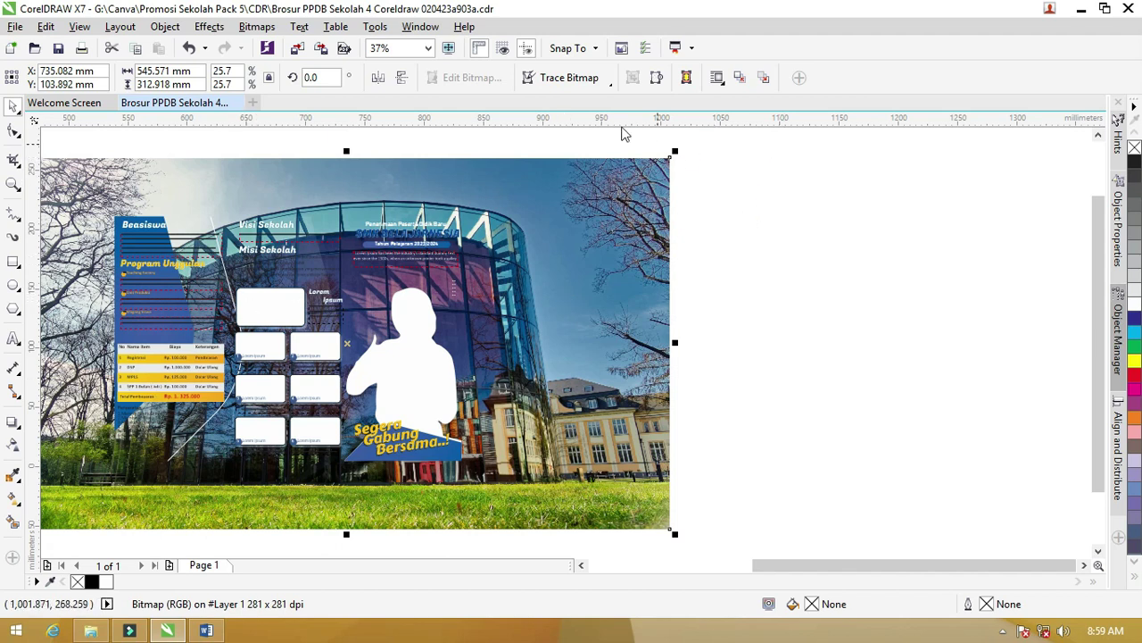
Step: Set the building photo's width to 297 mm
left_click(194, 70)
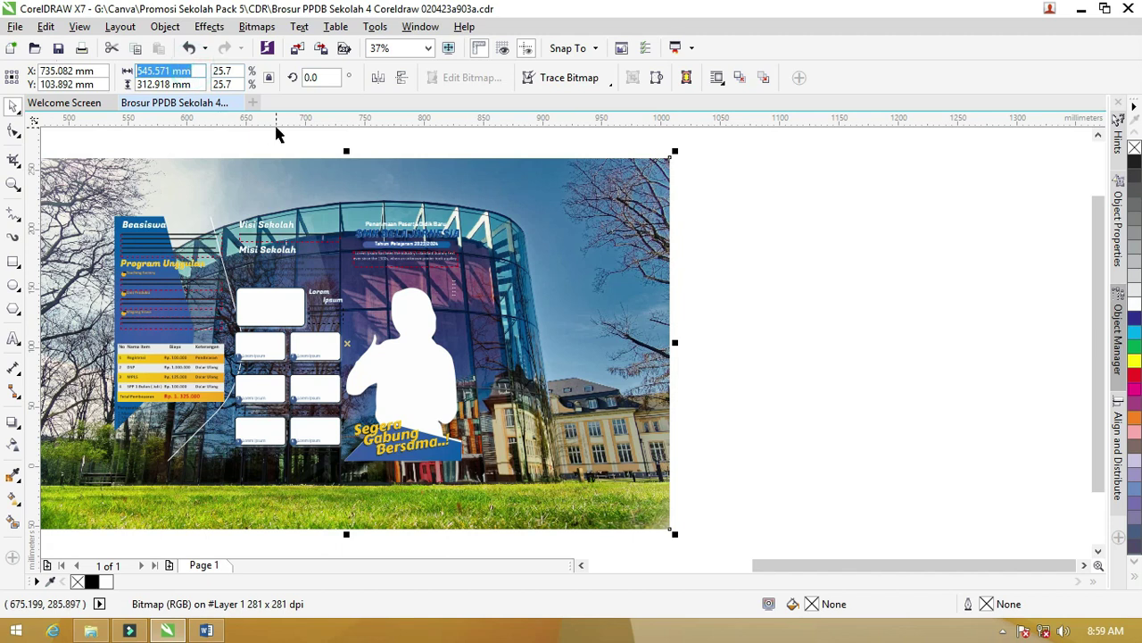
type("210.0")
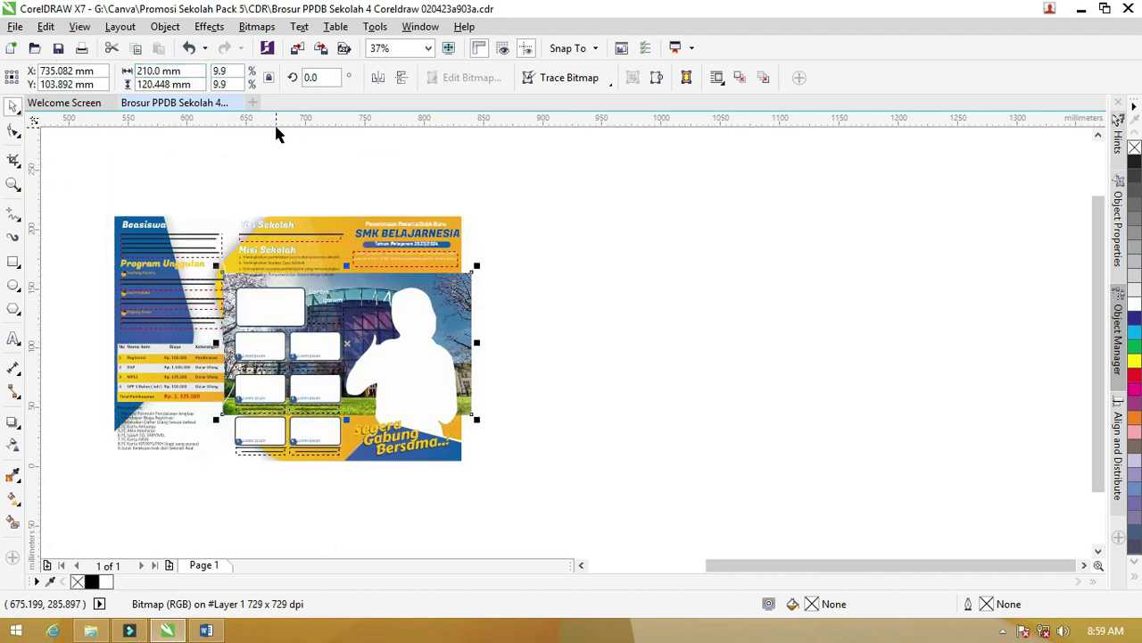
left_click(188, 72)
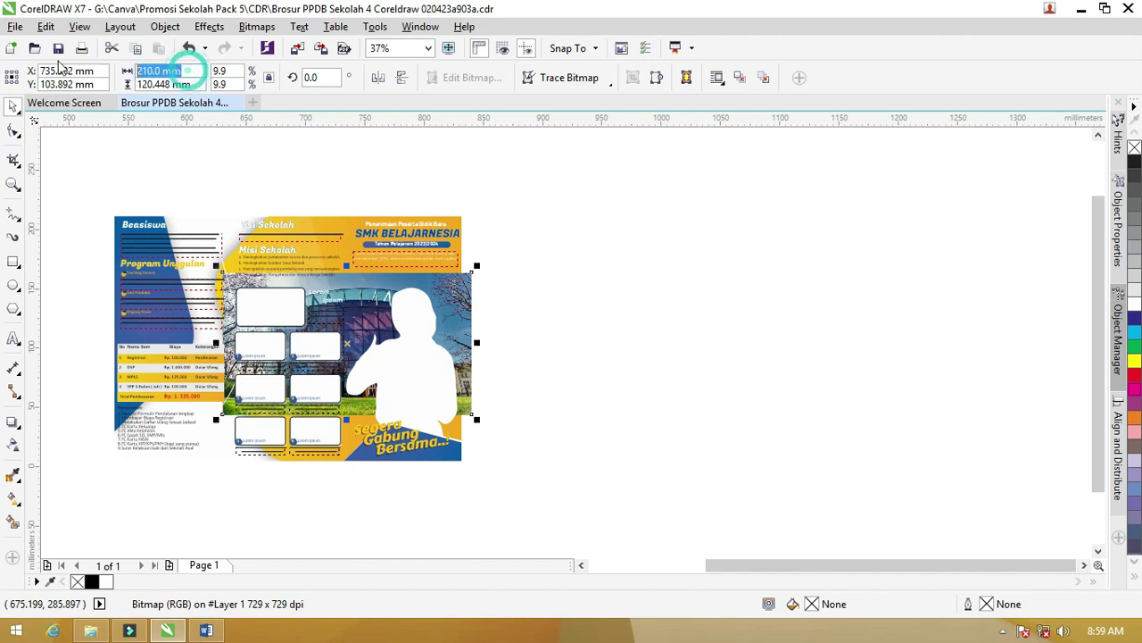
type("297")
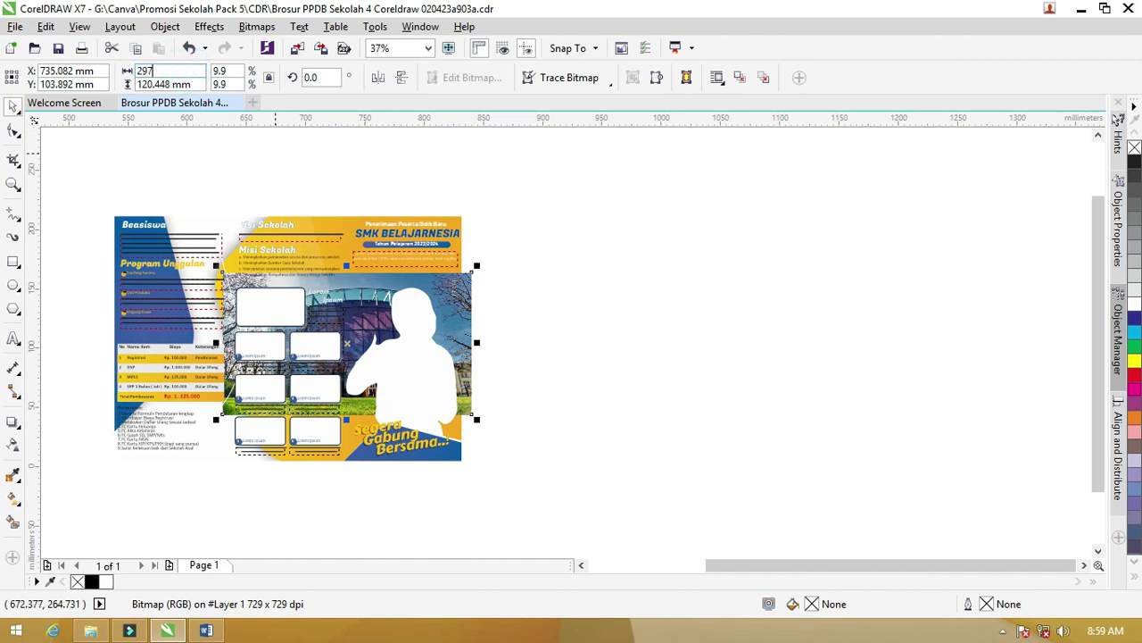
key("Return")
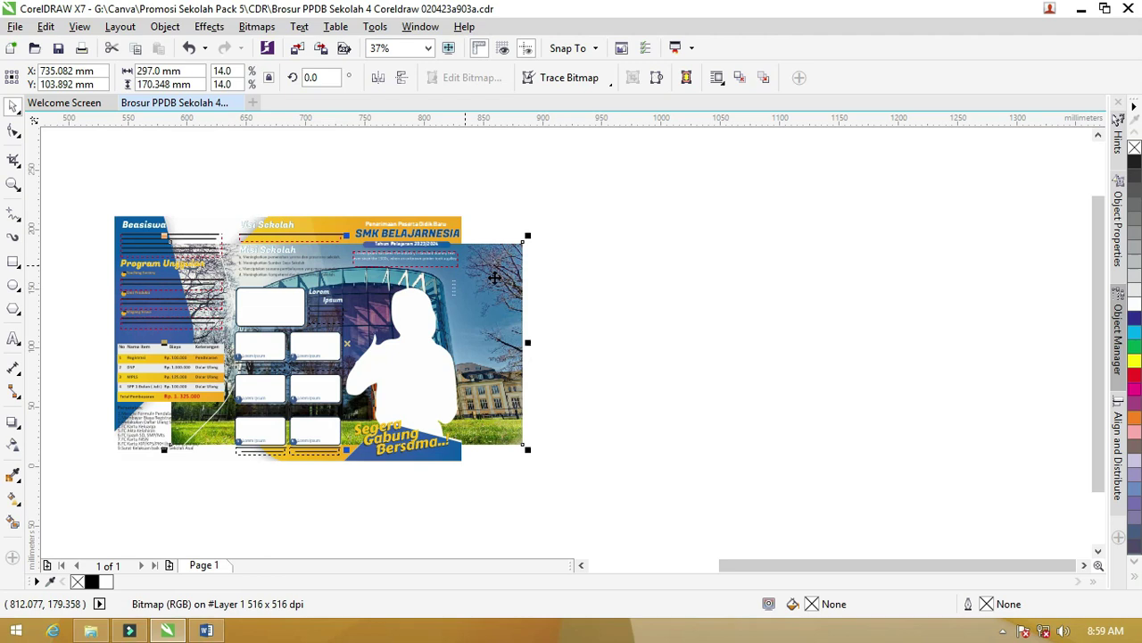
Step: Move the photo up and left onto the brochure page
scroll(494, 278, "up", 2)
scroll(493, 275, "up", 2)
scroll(491, 272, "down", 2)
scroll(489, 268, "down", 2)
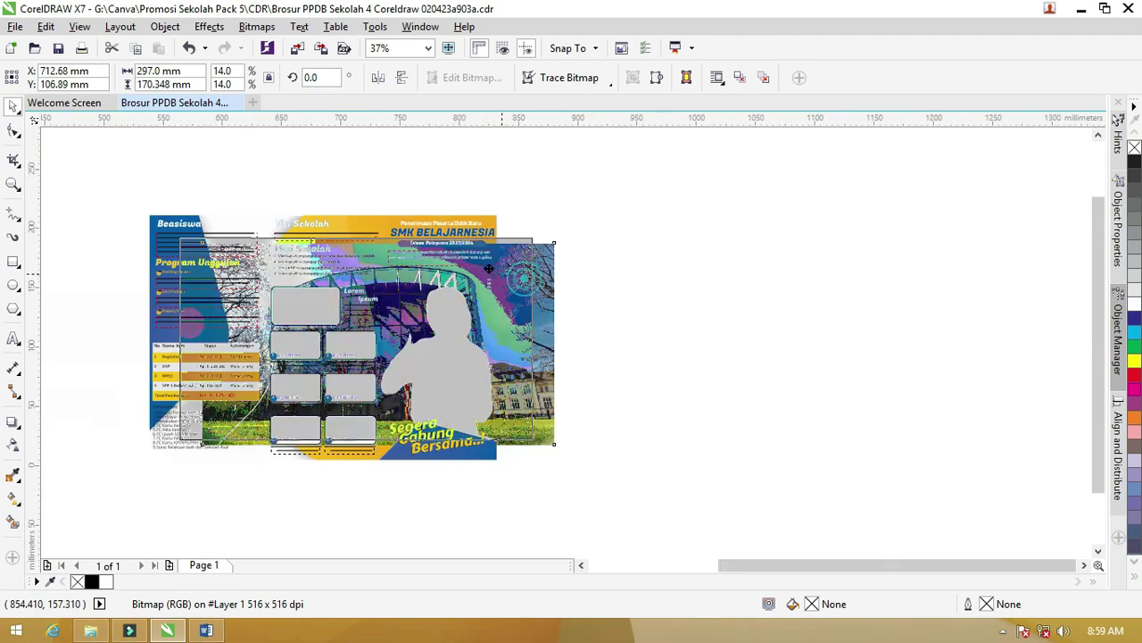
left_click_drag(489, 268, 448, 247)
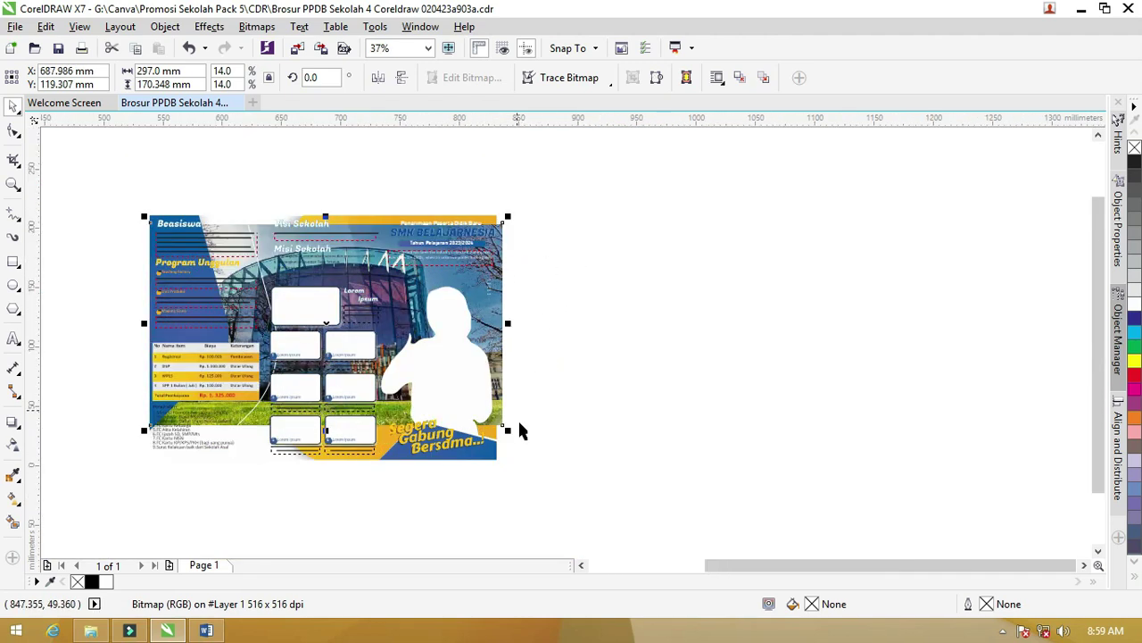
scroll(314, 242, "up", 1)
scroll(410, 237, "down", 2)
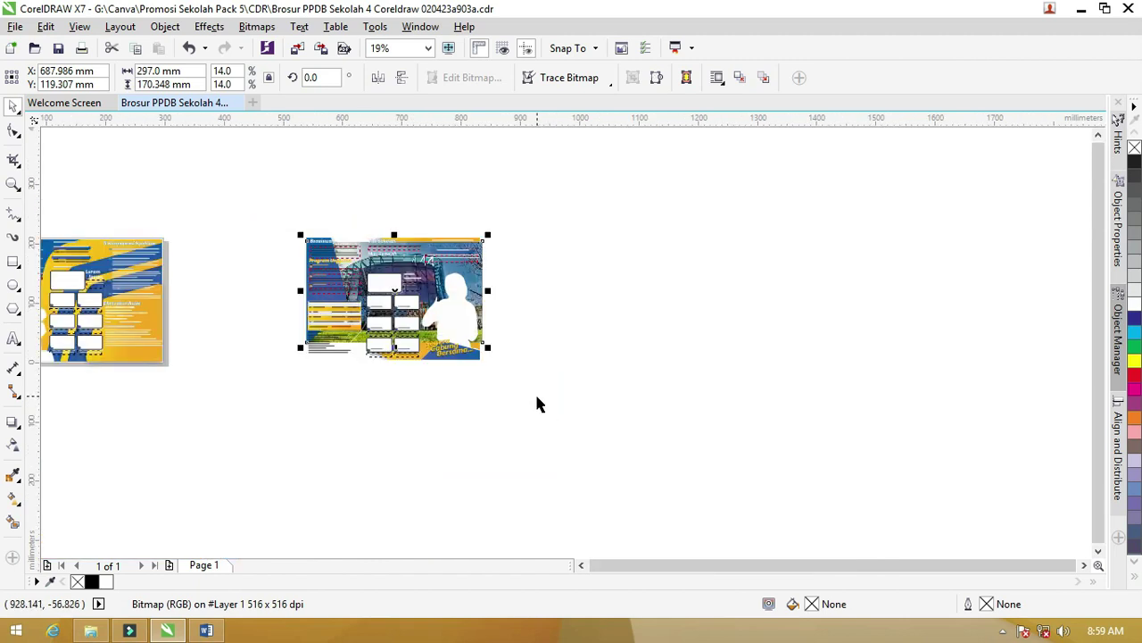
scroll(493, 359, "up", 1)
Step: Enlarge the photo from its corners until it covers the whole page
left_click_drag(480, 337, 542, 390)
scroll(554, 303, "down", 1)
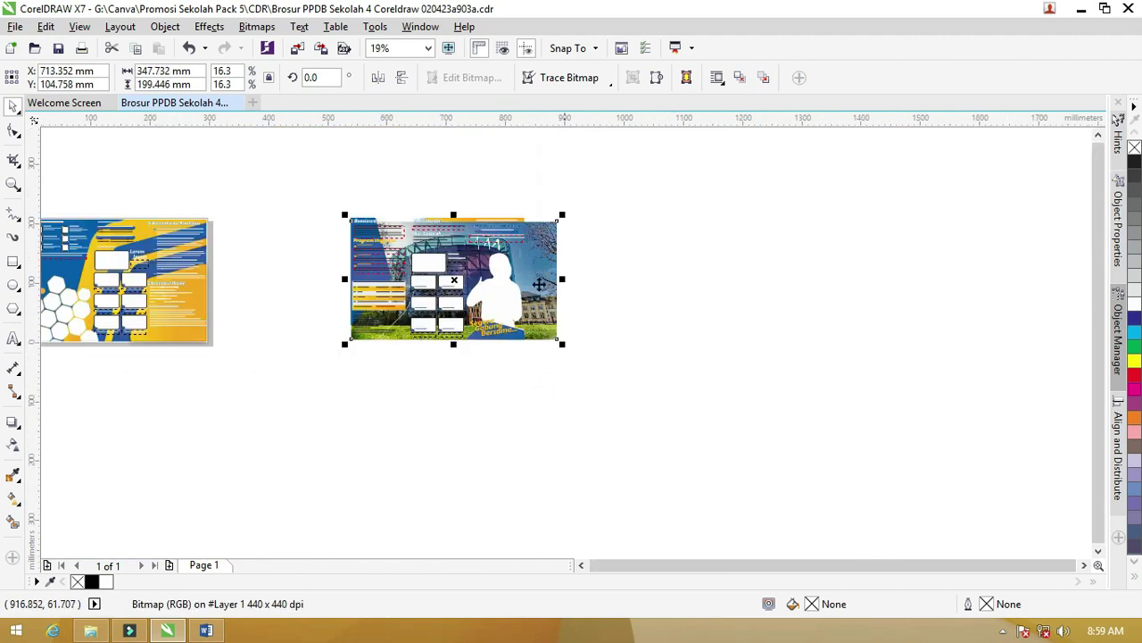
key("z")
left_click_drag(306, 199, 646, 345)
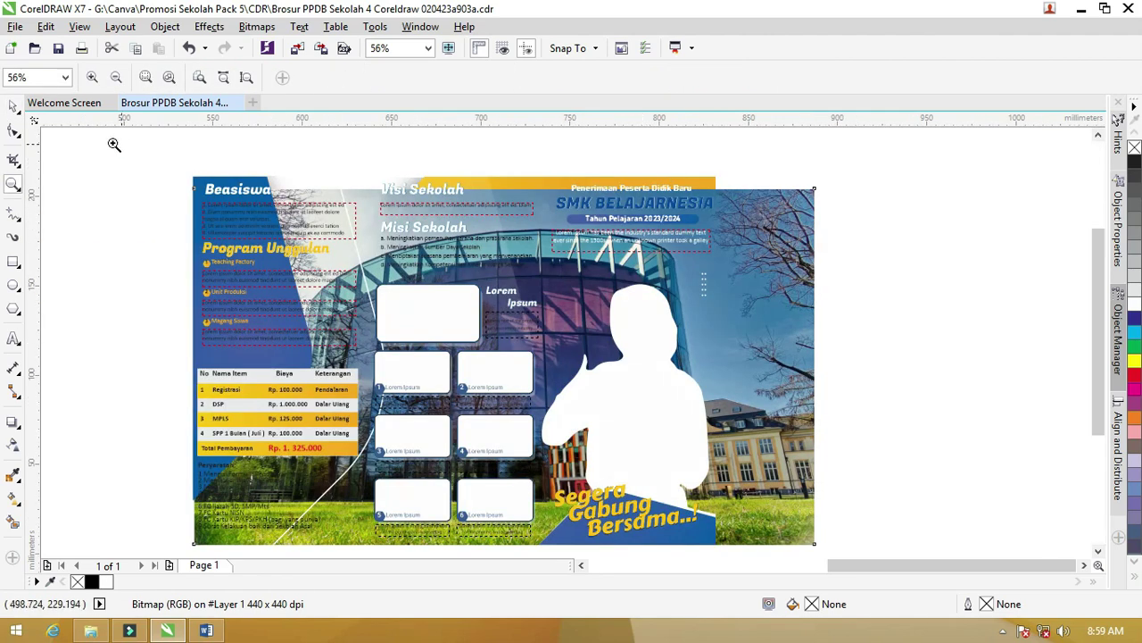
left_click(17, 107)
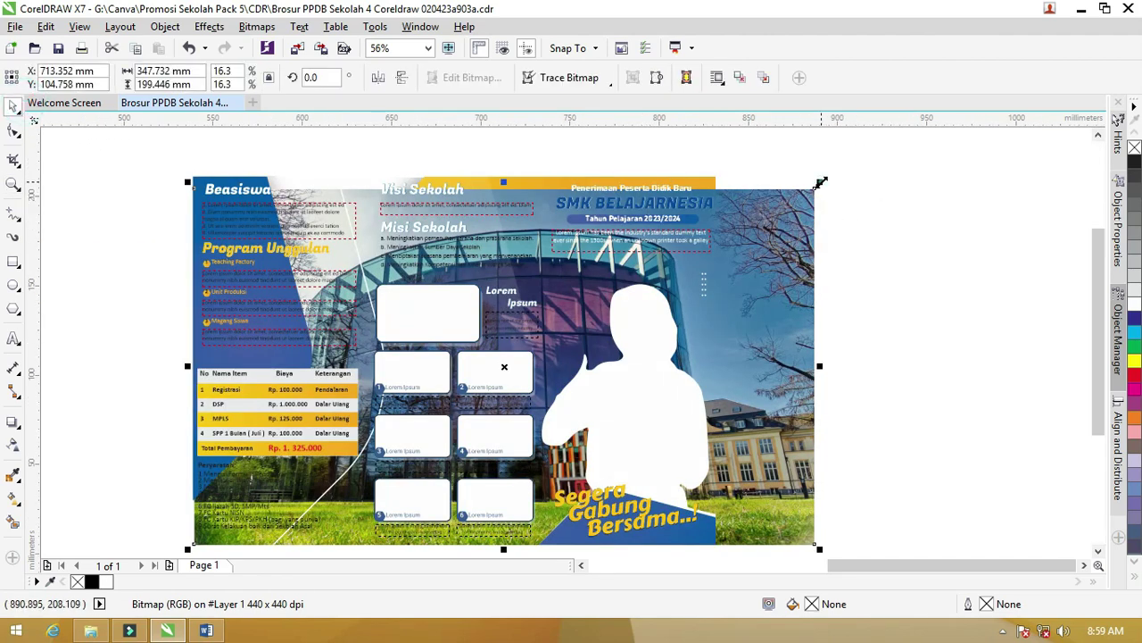
left_click_drag(819, 183, 839, 170)
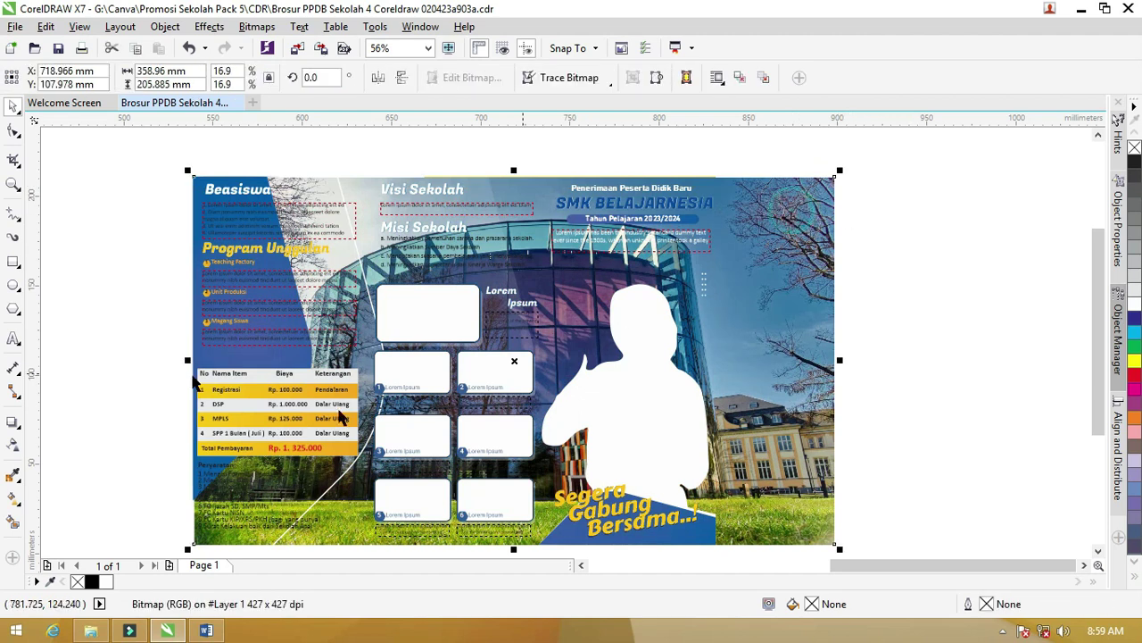
left_click(13, 446)
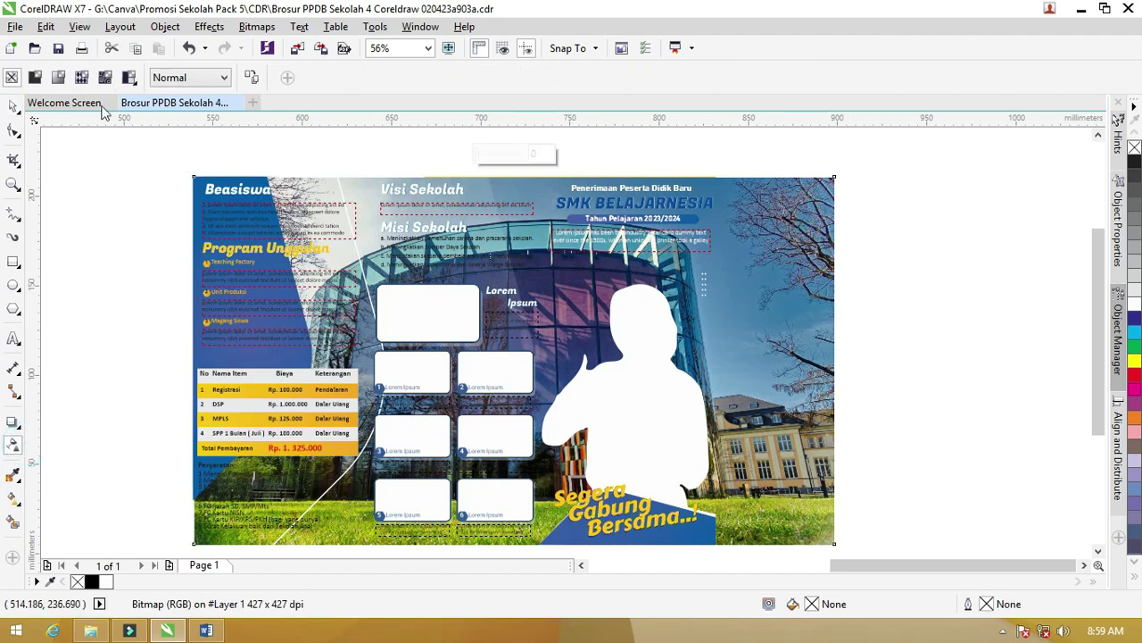
Step: Apply a Multiply fountain transparency running diagonally across the photo
left_click(58, 79)
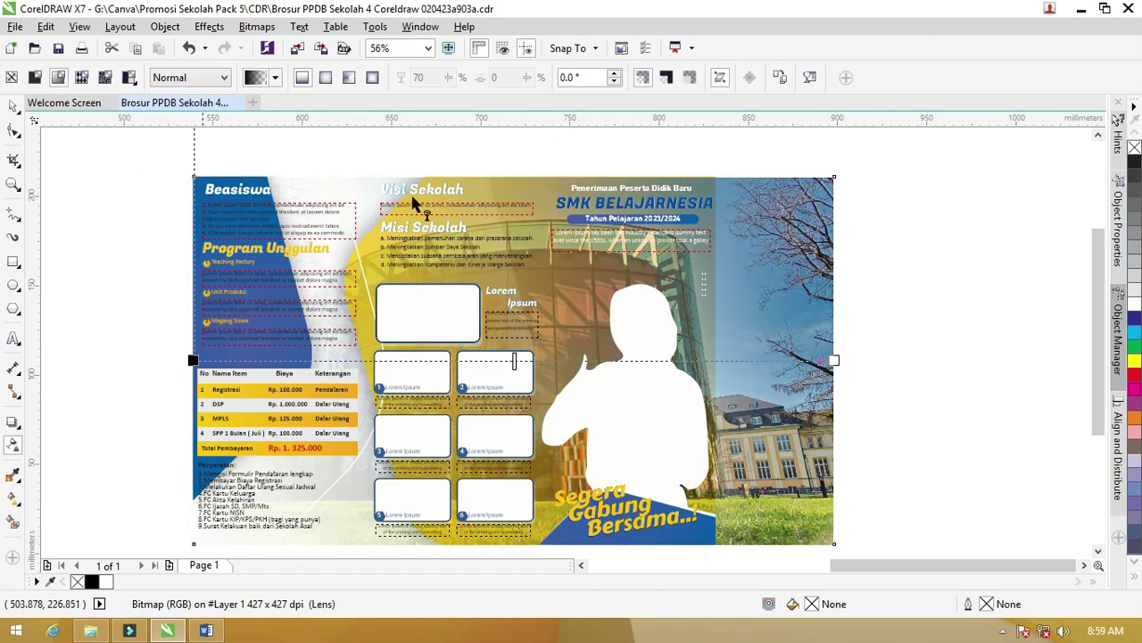
left_click(222, 80)
left_click(199, 160)
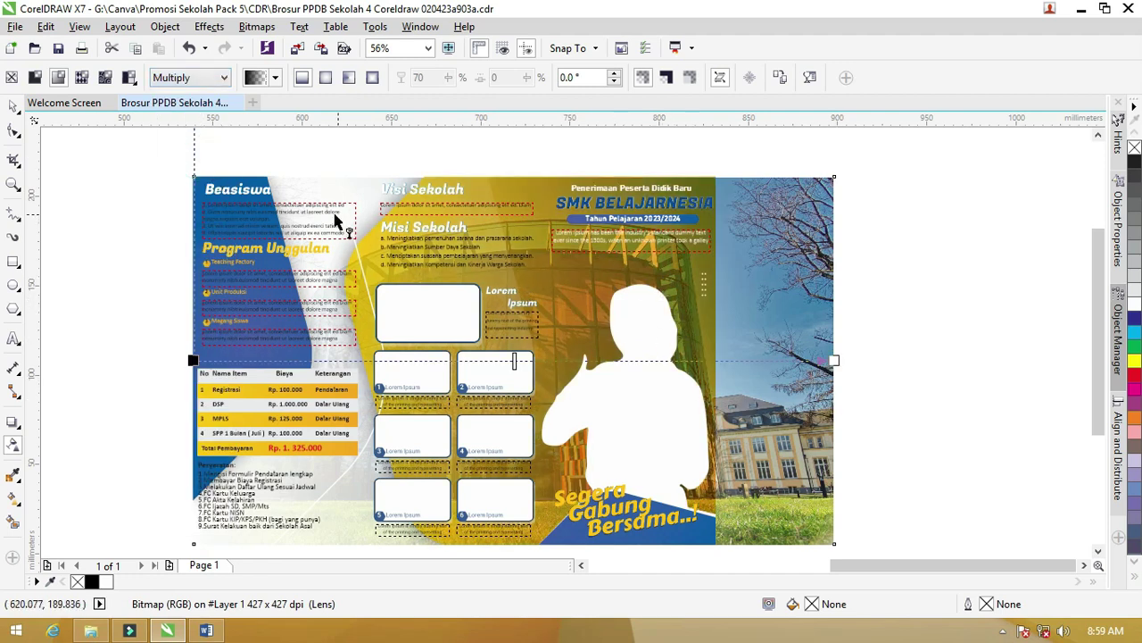
left_click_drag(252, 190, 817, 494)
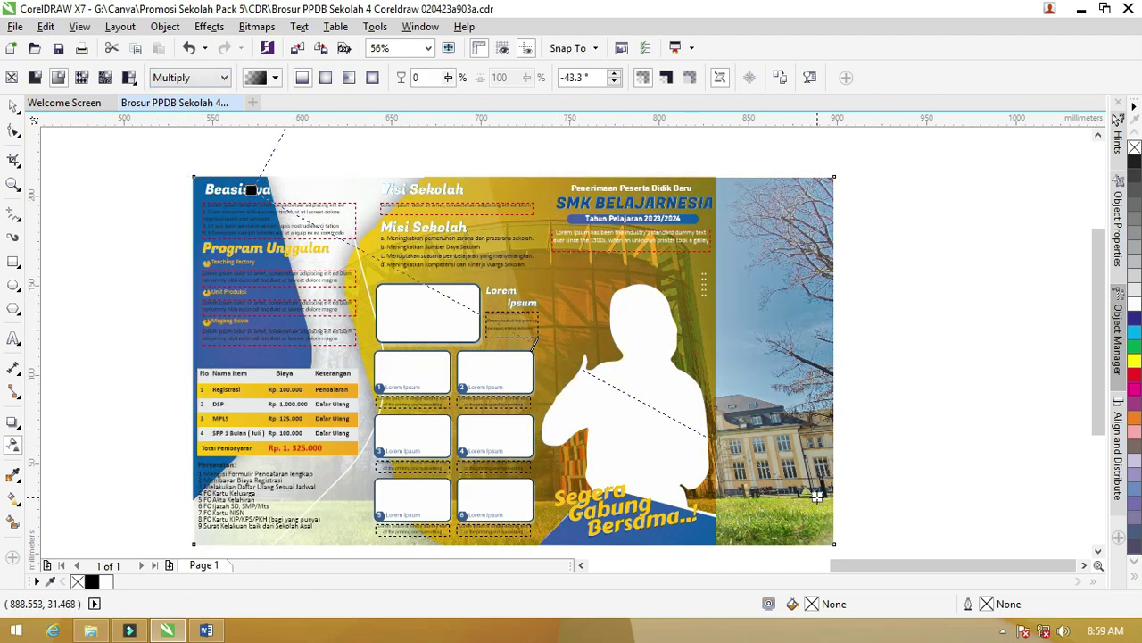
left_click_drag(252, 190, 255, 210)
left_click_drag(817, 494, 798, 532)
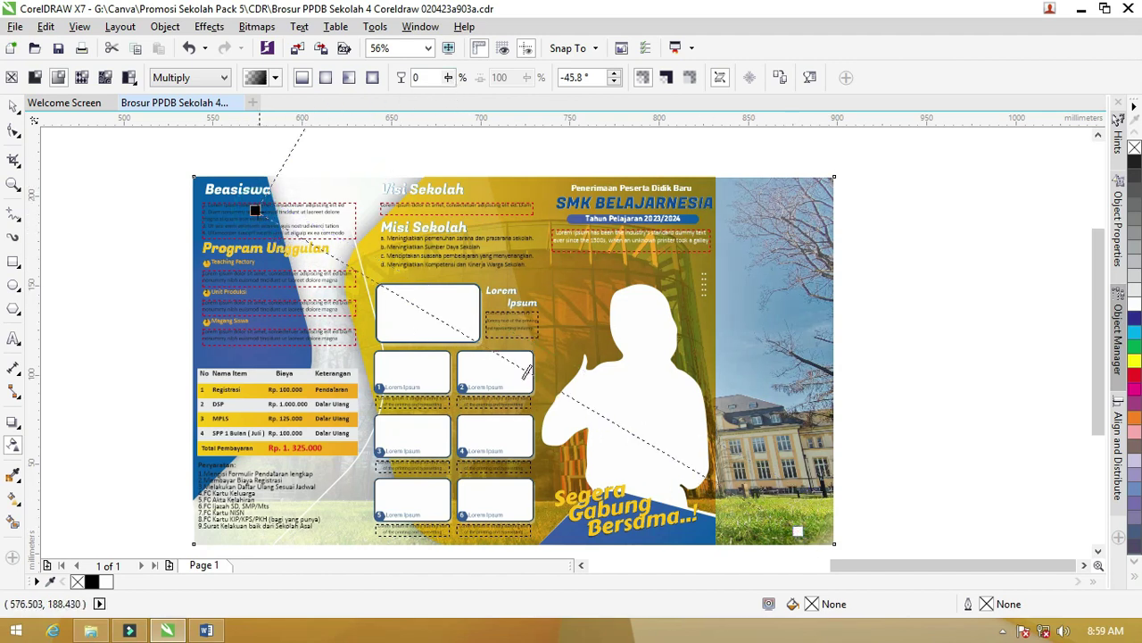
Step: Make the fade's lower-right end more transparent, then reselect the faded photo
left_click(798, 531)
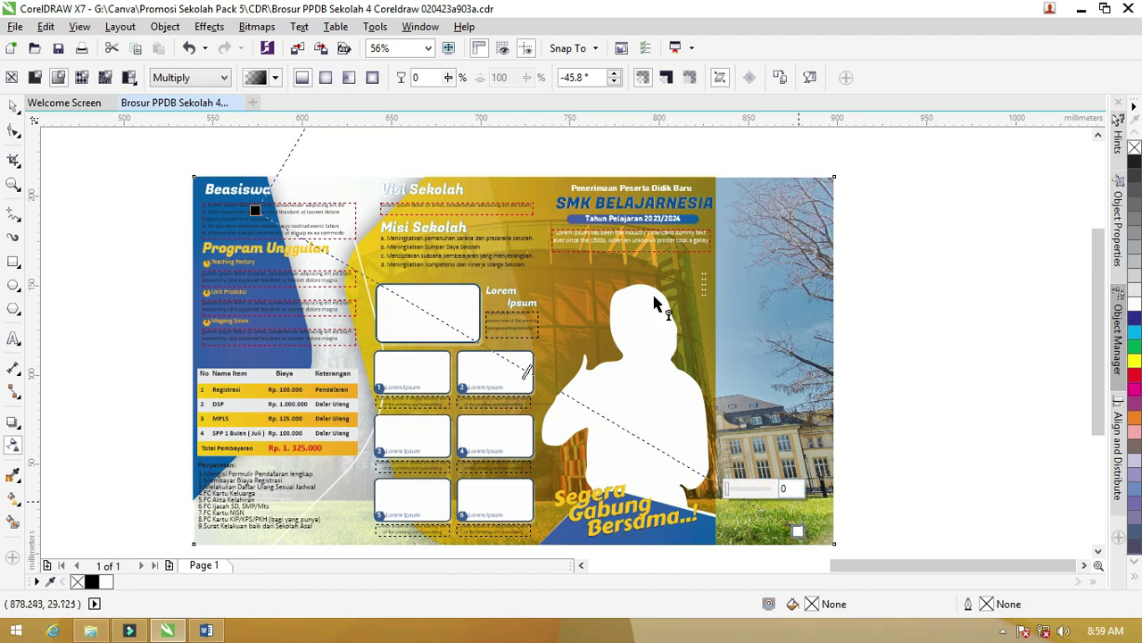
left_click(448, 78)
left_click_drag(450, 89, 480, 89)
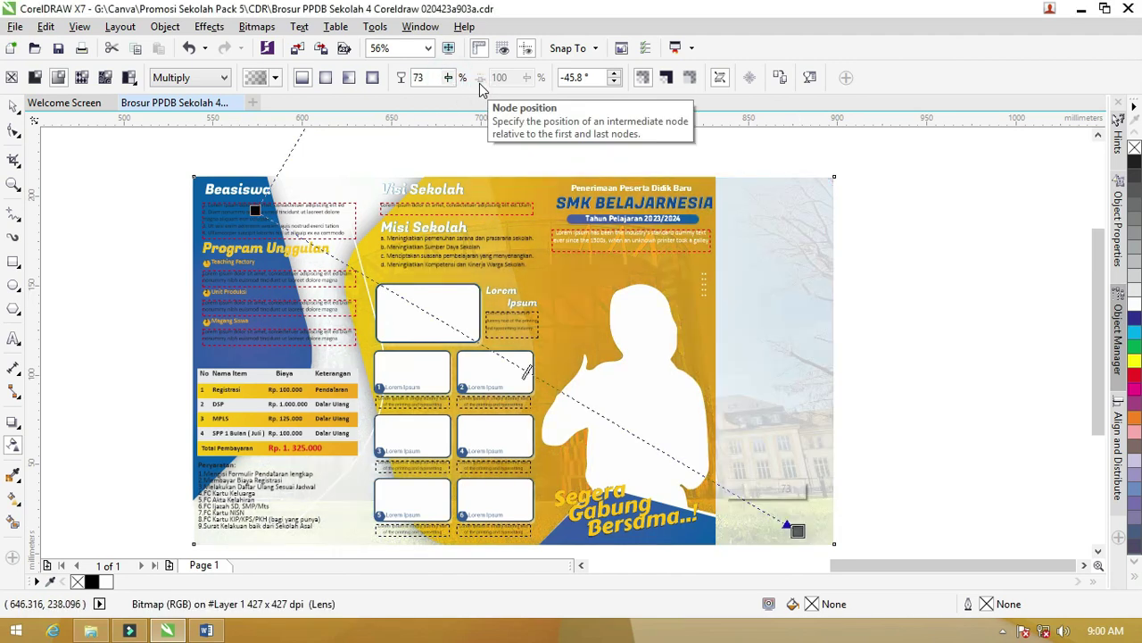
left_click(256, 210)
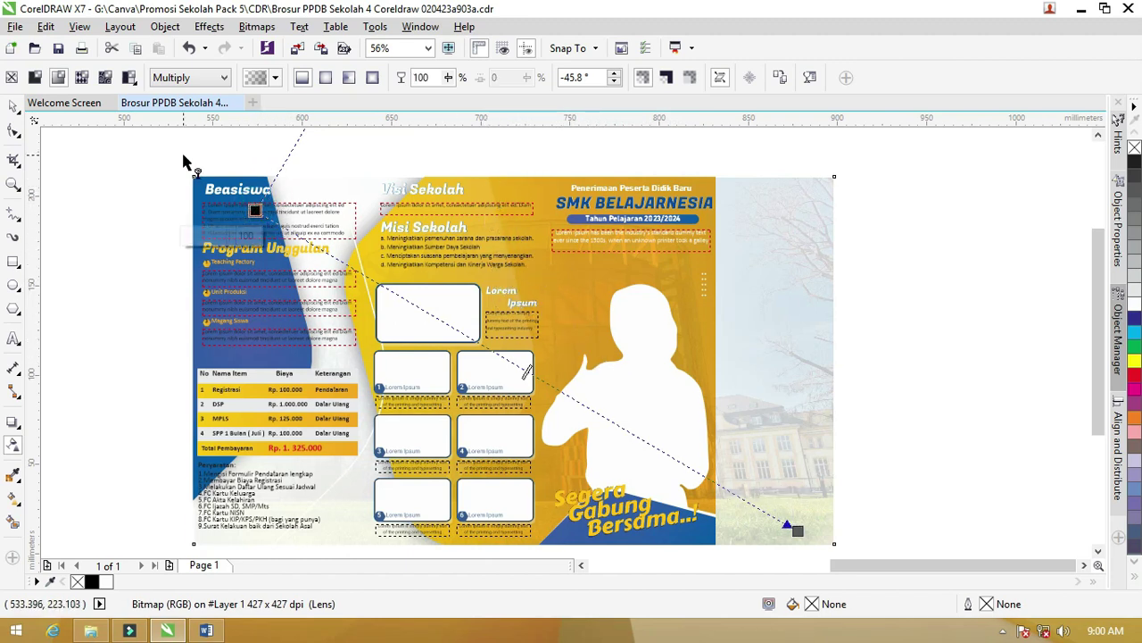
left_click(10, 106)
left_click(62, 174)
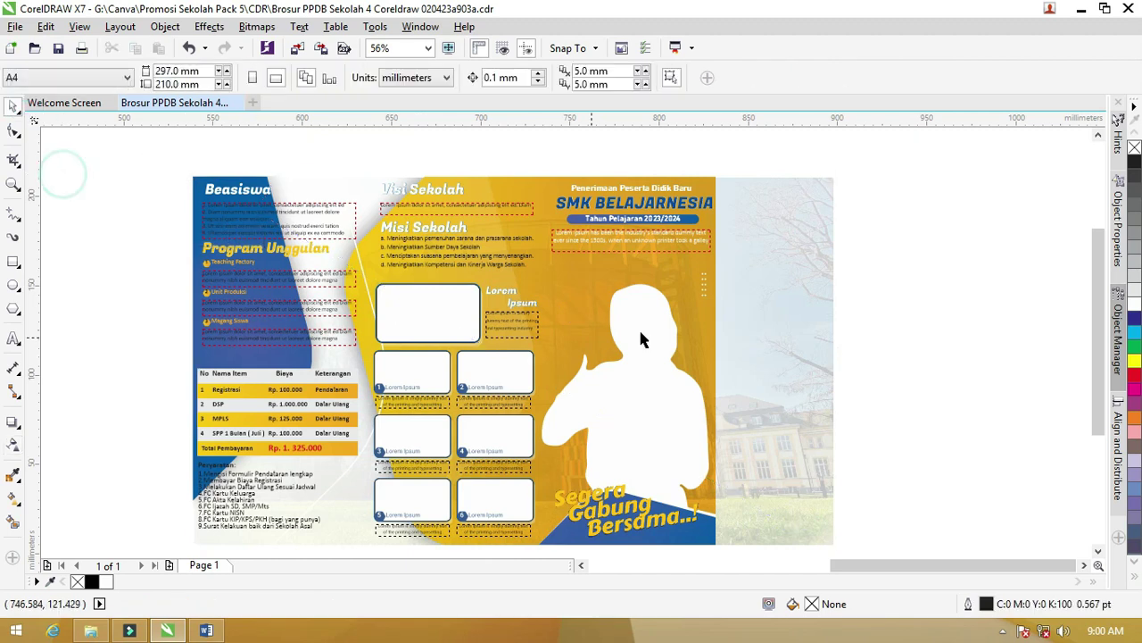
left_click(772, 266)
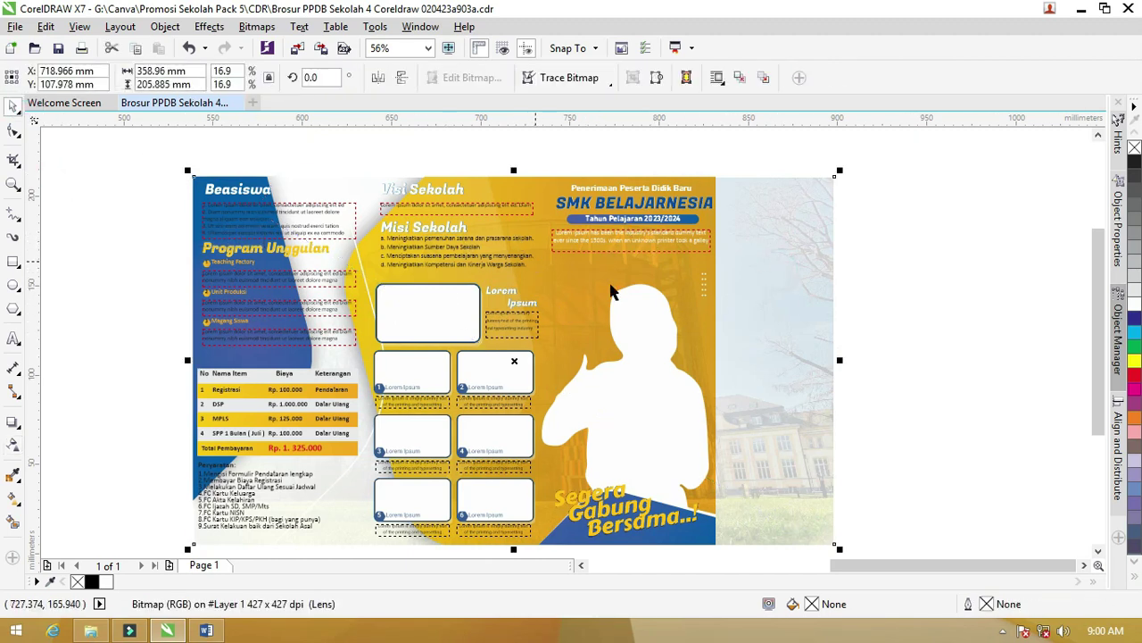
Step: Move the photo lower and attempt a PowerClip, dismissing the invalid-object warning
left_click_drag(754, 246, 756, 301)
left_click_drag(751, 219, 752, 324)
right_click(755, 164)
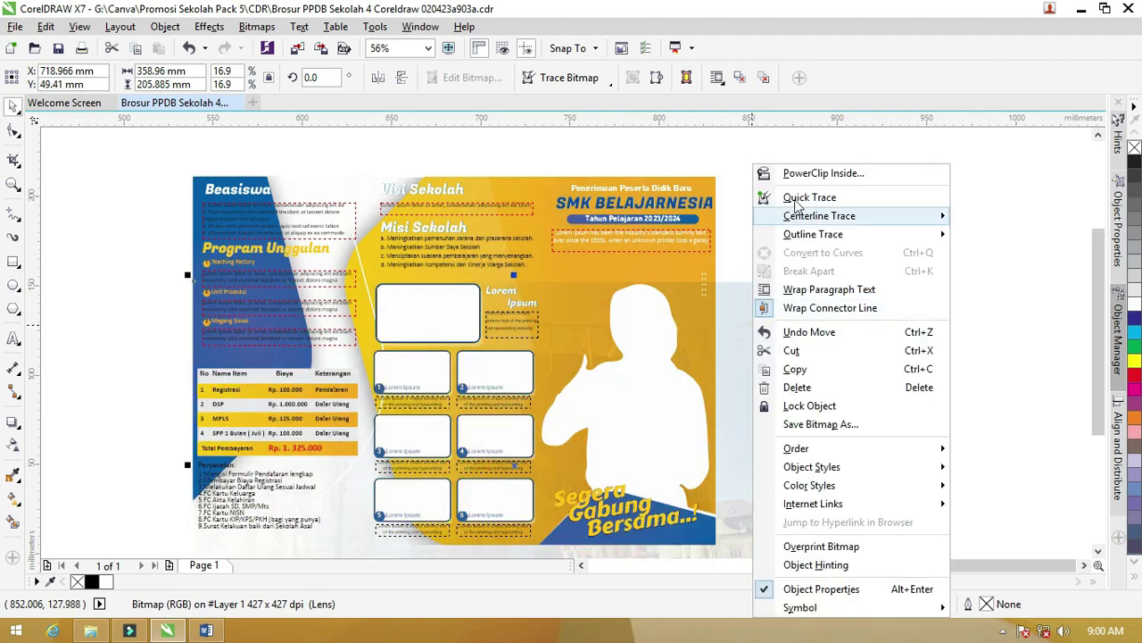
left_click(682, 267)
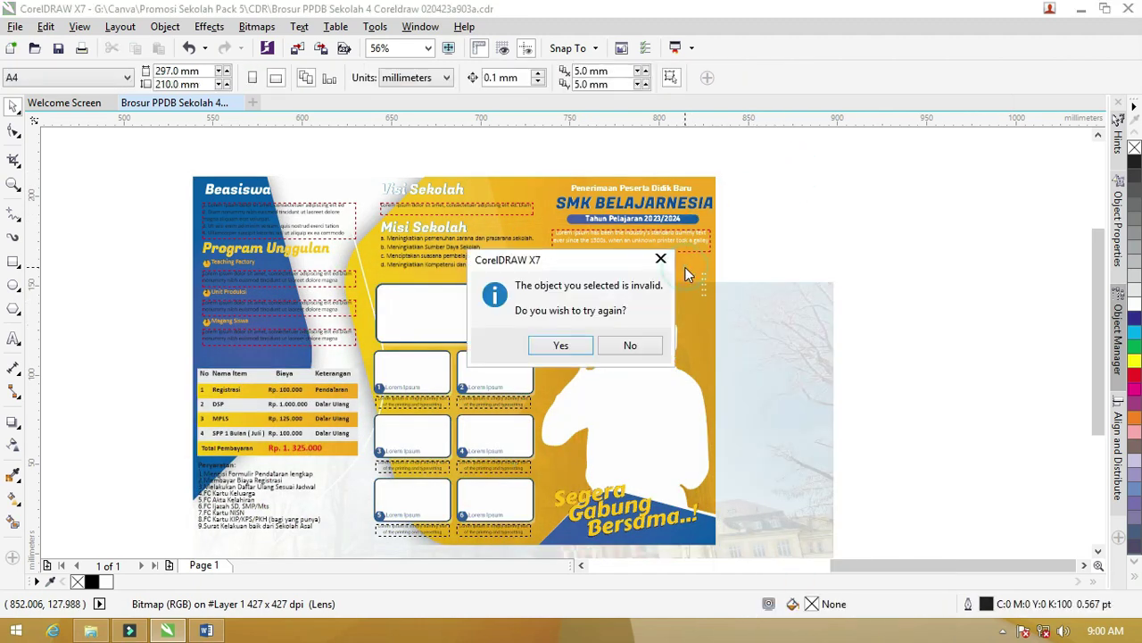
left_click(562, 347)
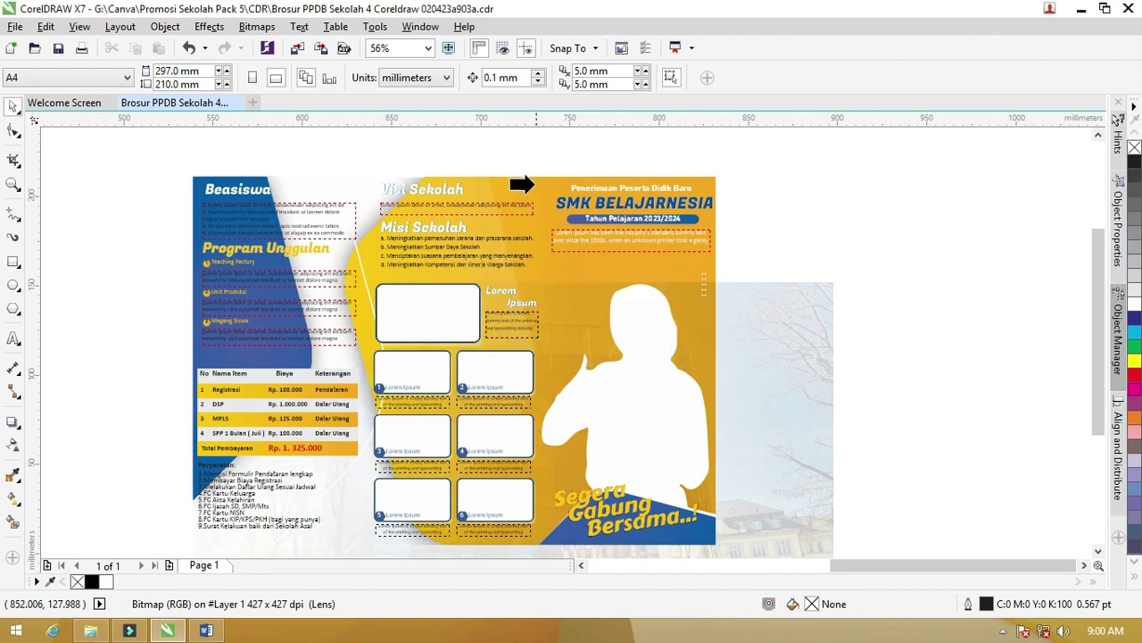
left_click(534, 187)
left_click(558, 345)
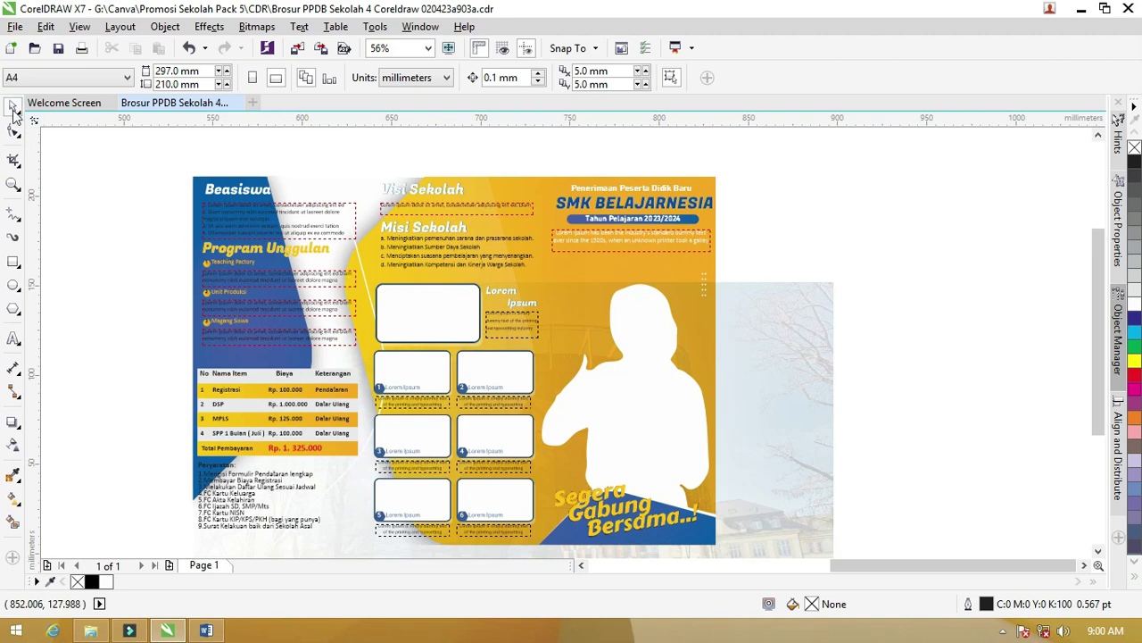
left_click(94, 195)
left_click(595, 344)
Step: Shift the yellow background shape to the front panel's edge, then reselect the photo
left_click(661, 320)
left_click_drag(705, 185, 736, 165)
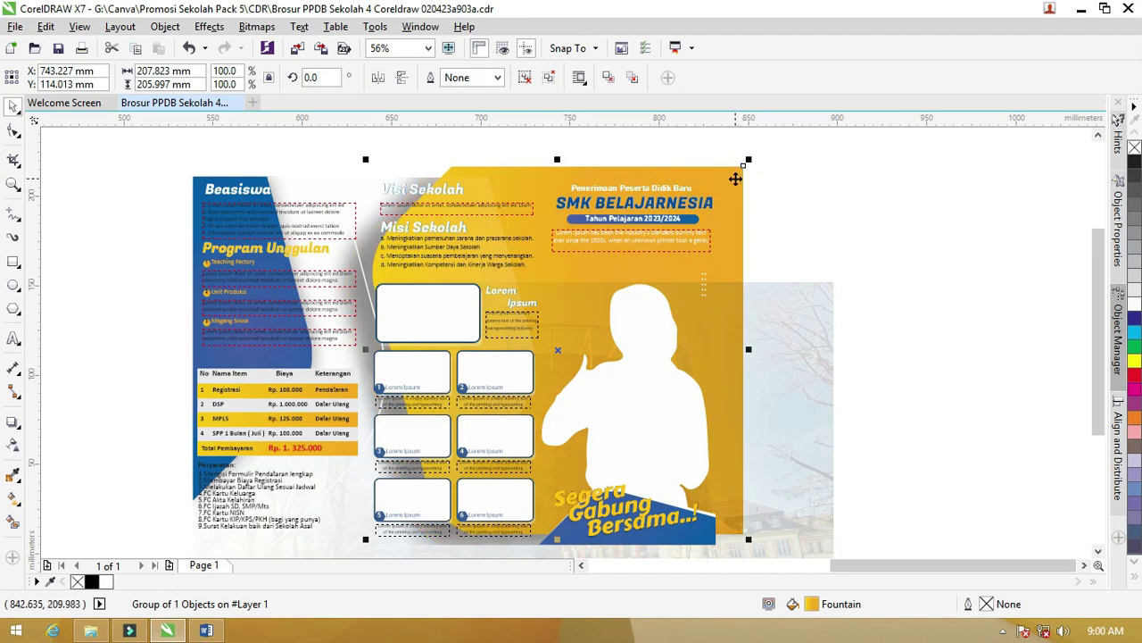
left_click(14, 130)
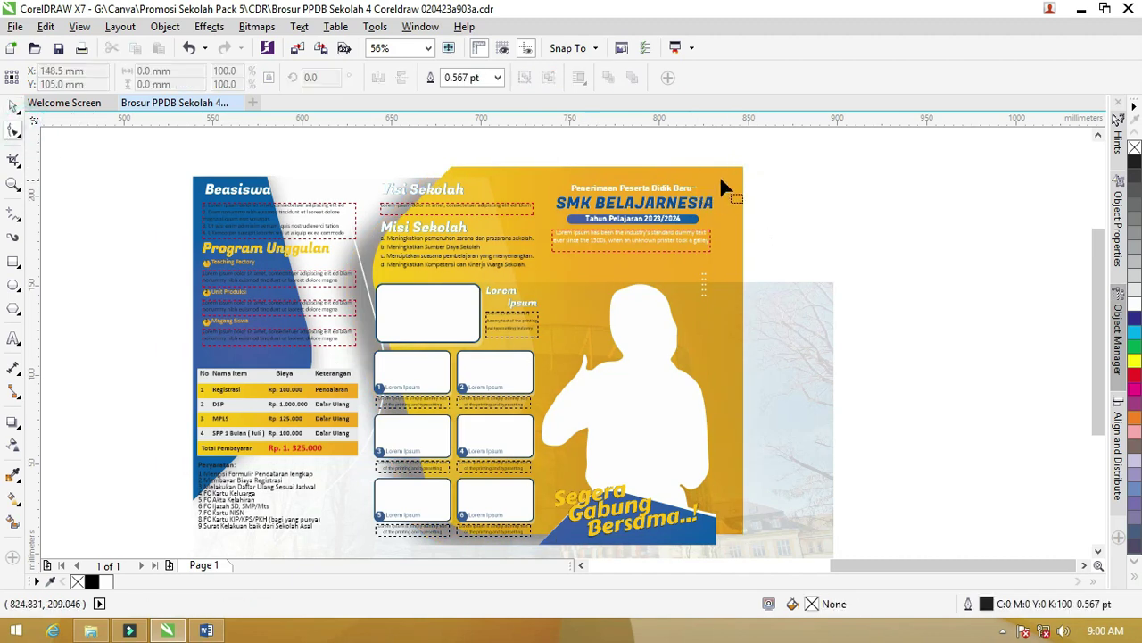
left_click(13, 106)
left_click(866, 164)
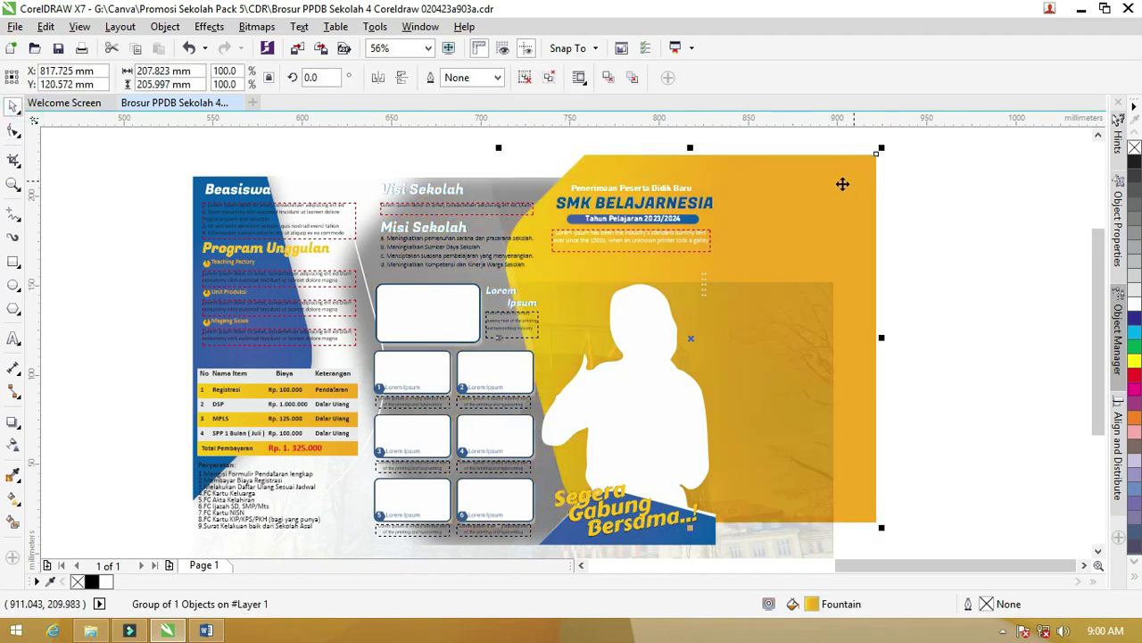
left_click_drag(842, 184, 865, 183)
left_click(13, 130)
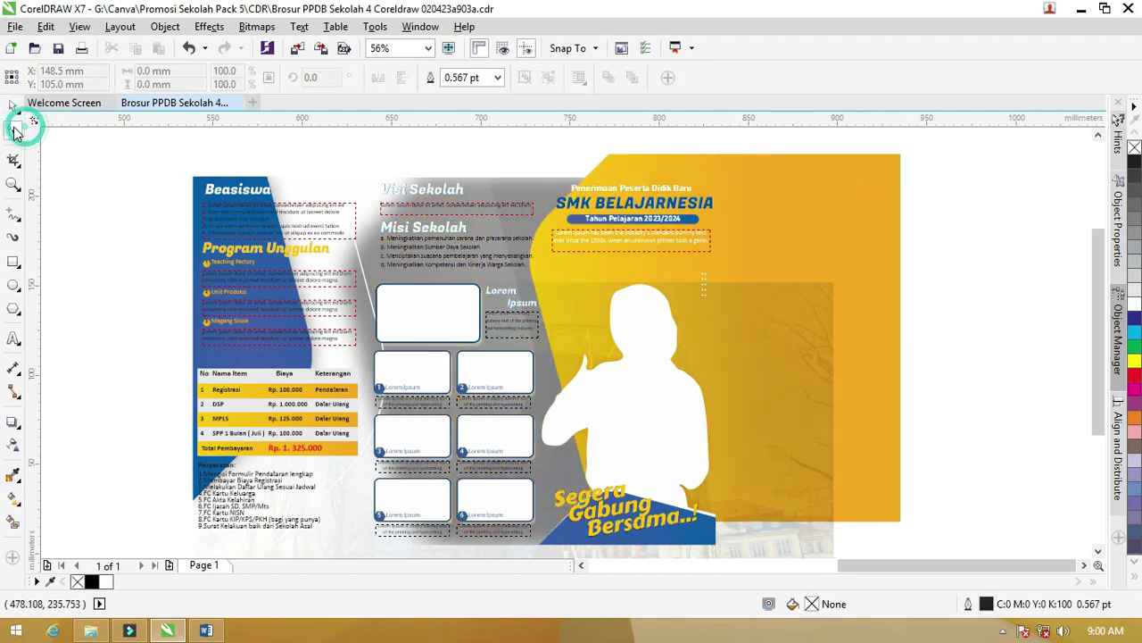
left_click(557, 177)
key("ctrl+z")
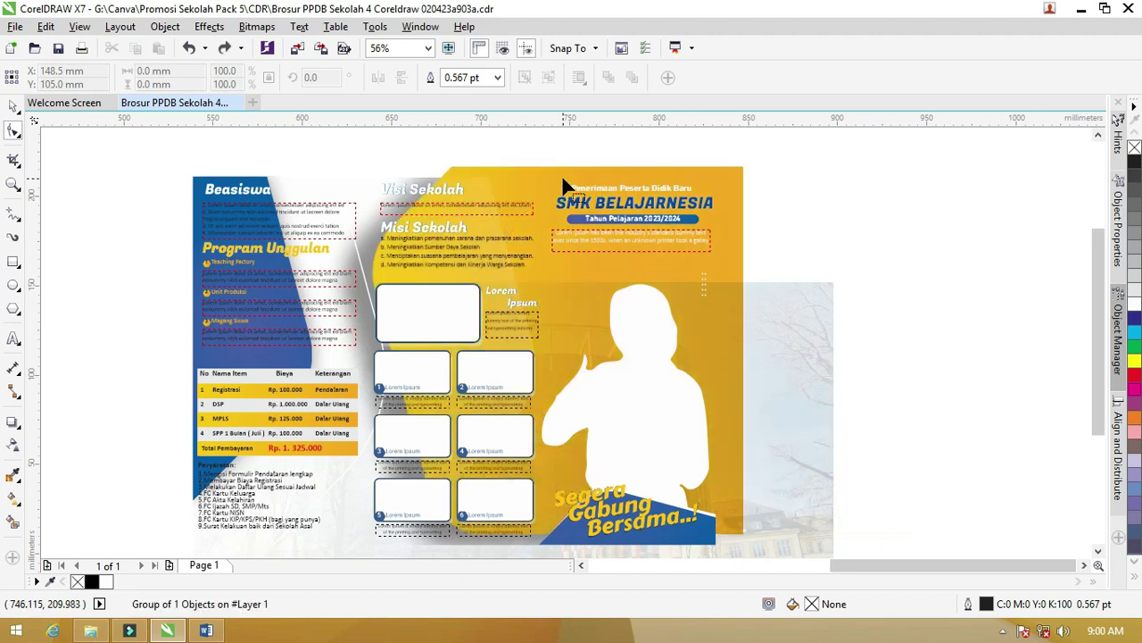
left_click(13, 106)
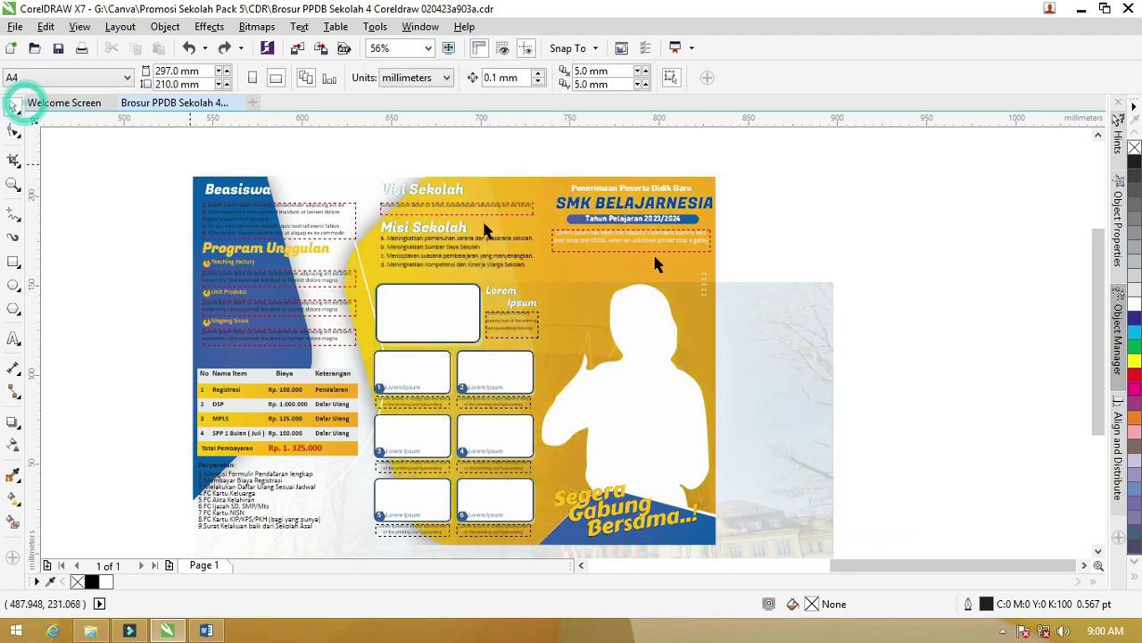
left_click(803, 304)
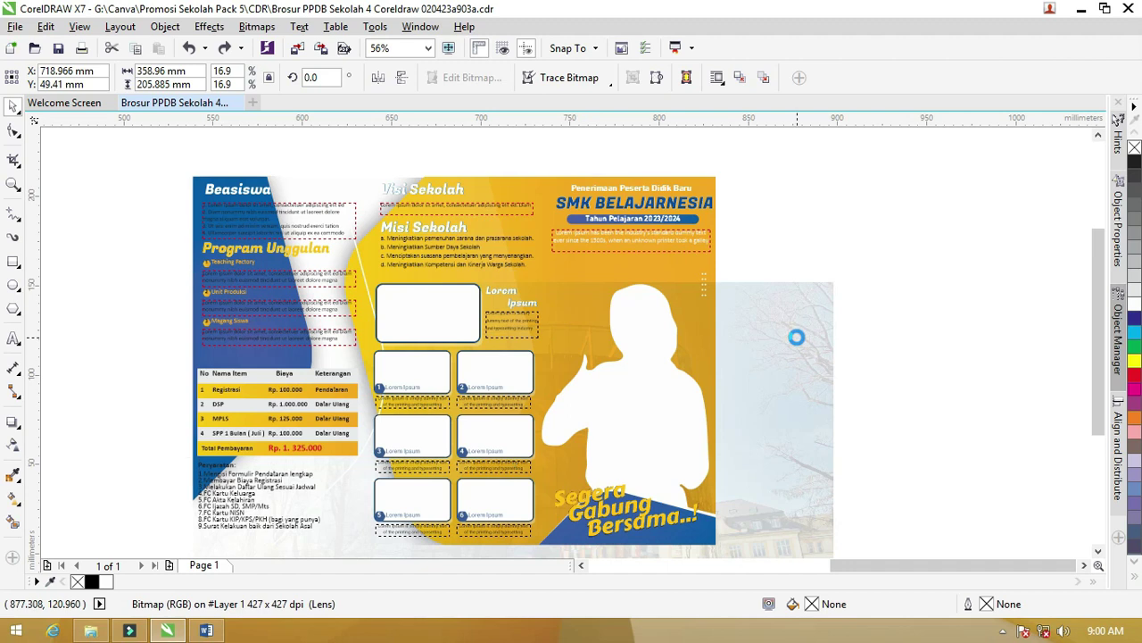
Step: Align the photo with the page top and pull its right-side nodes to the page edge
left_click_drag(797, 336, 801, 296)
left_click(14, 131)
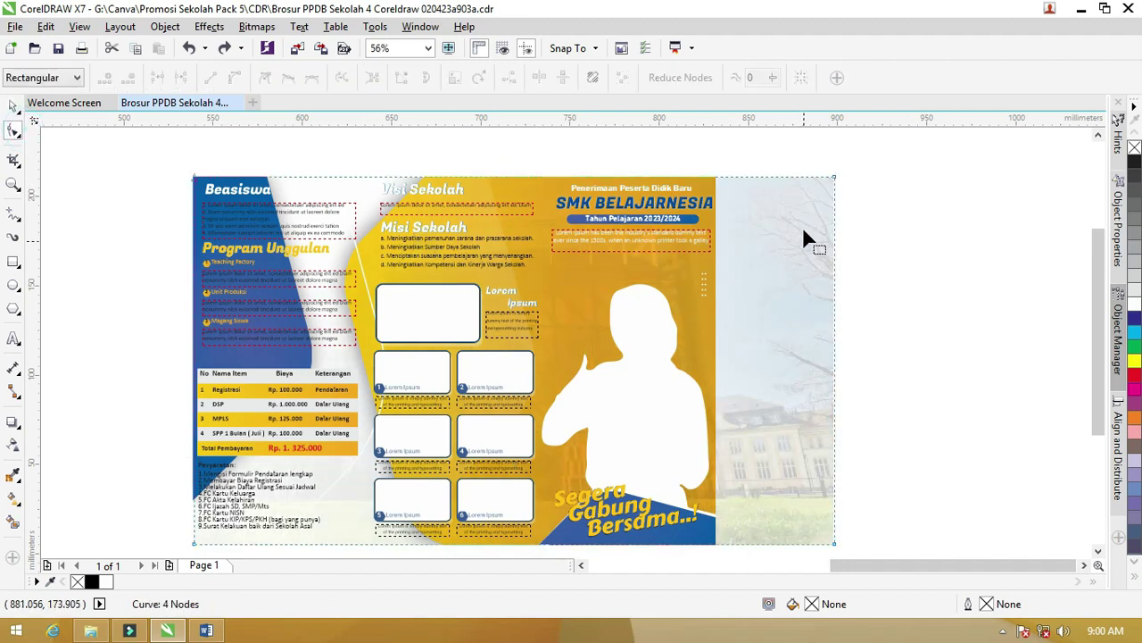
scroll(812, 259, "down", 2)
scroll(830, 321, "down", 2)
scroll(816, 270, "up", 2)
left_click_drag(824, 338, 765, 145)
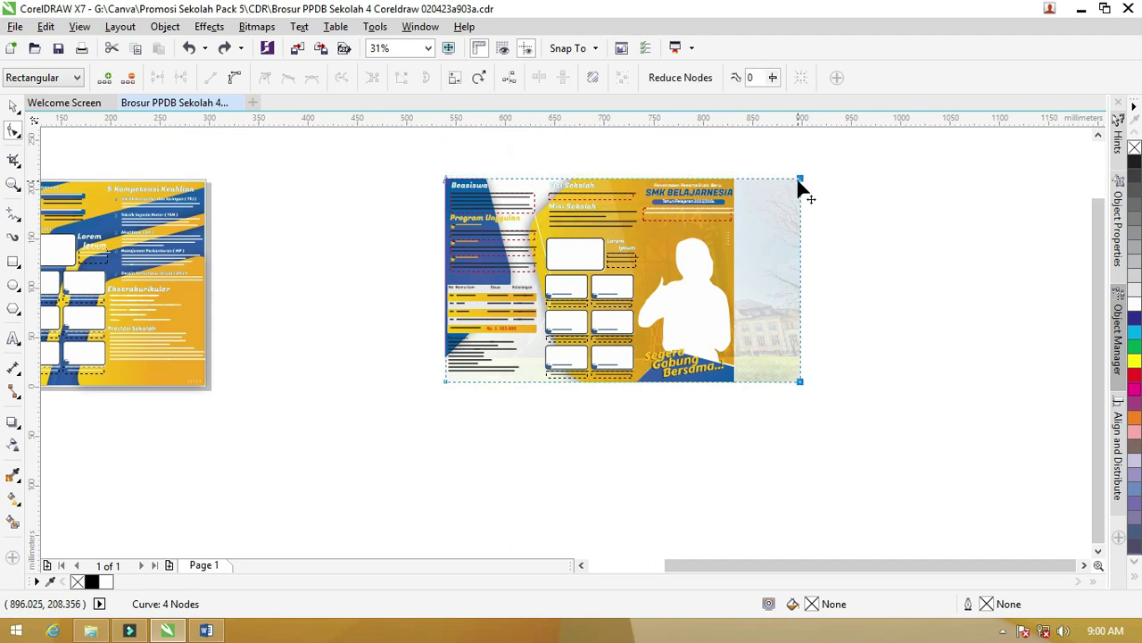
left_click_drag(799, 180, 732, 178)
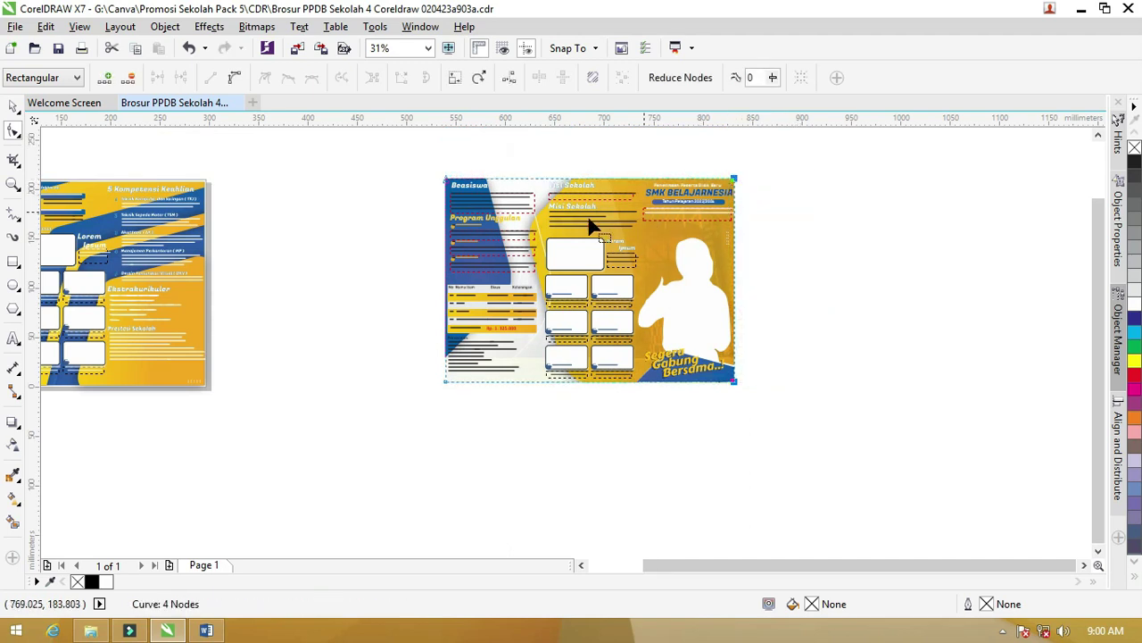
scroll(589, 224, "up", 2)
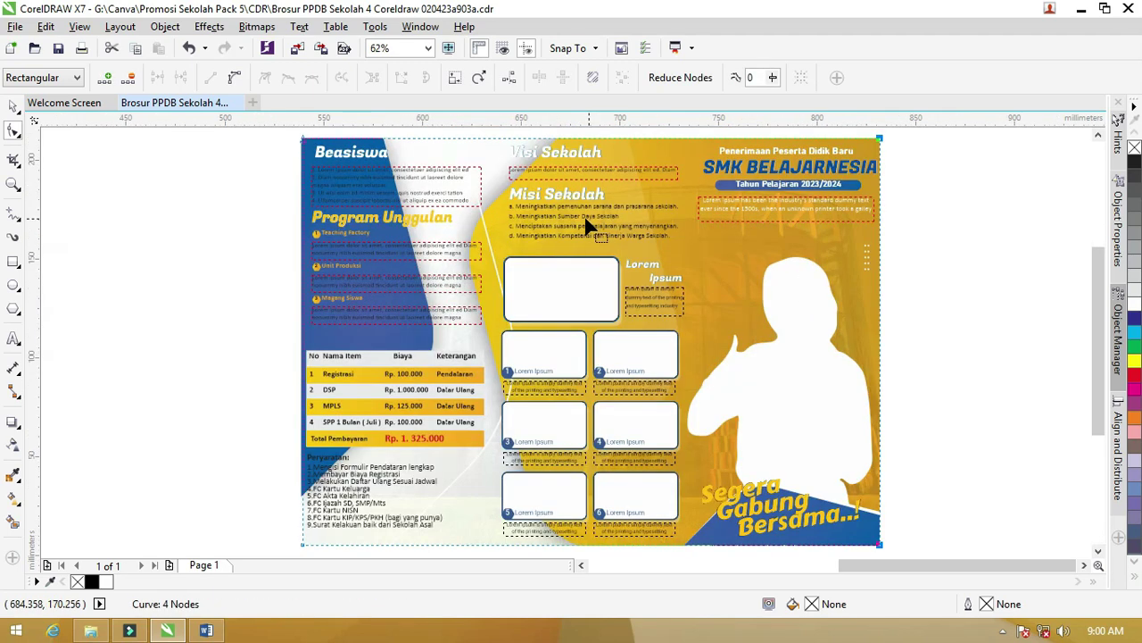
left_click(13, 106)
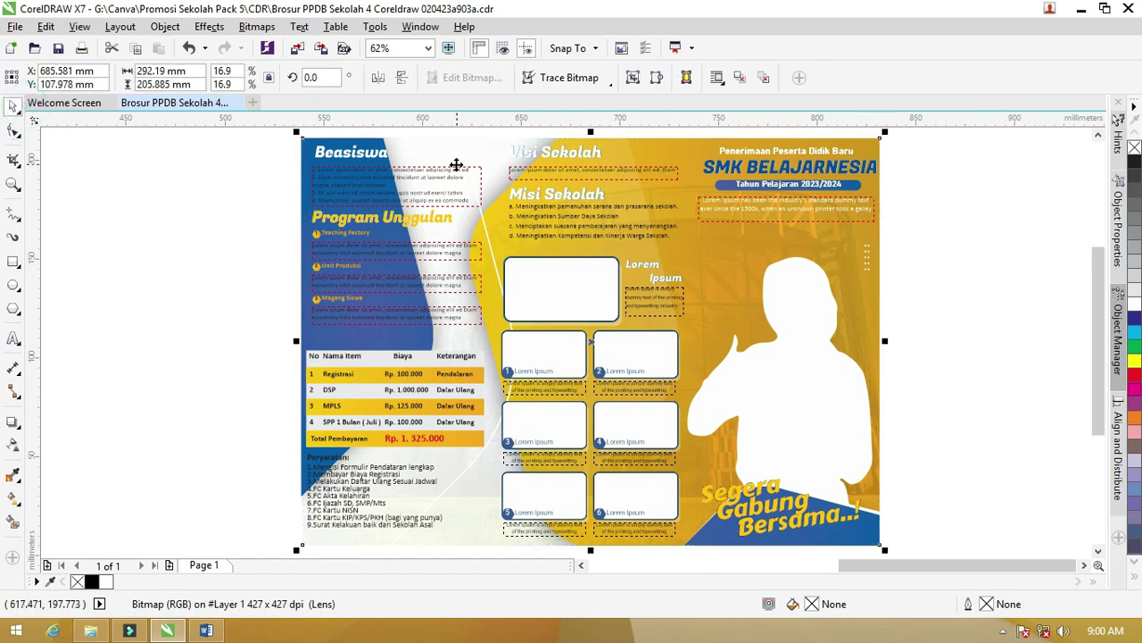
Step: Bring the hexagon brochure page into view and select its artwork group
scroll(411, 299, "down", 2)
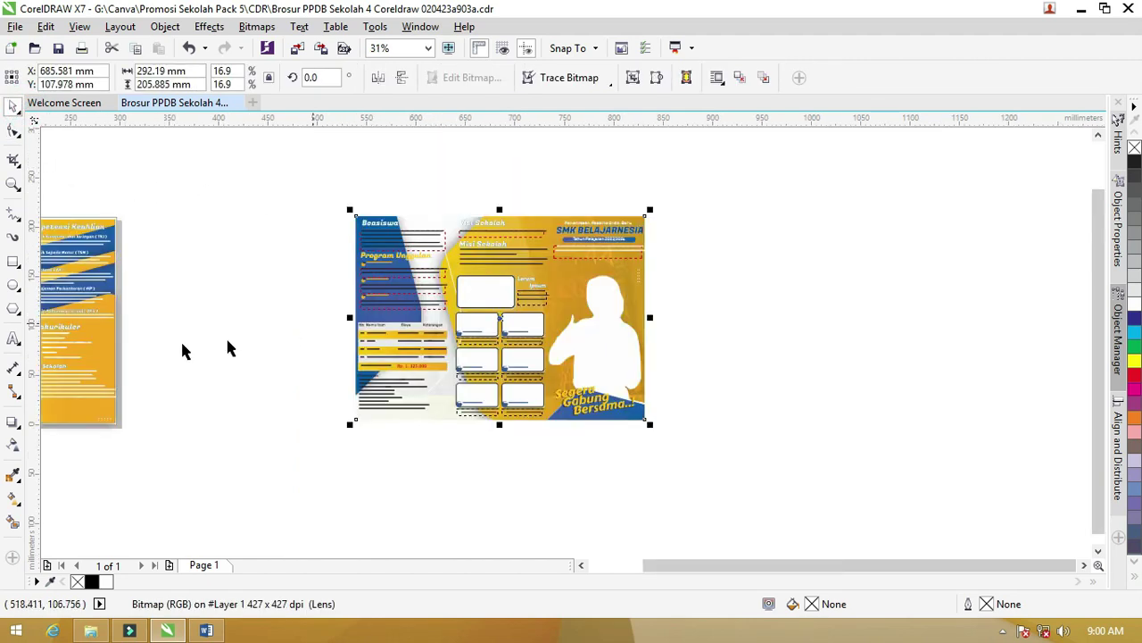
key("h")
left_click_drag(191, 414, 449, 419)
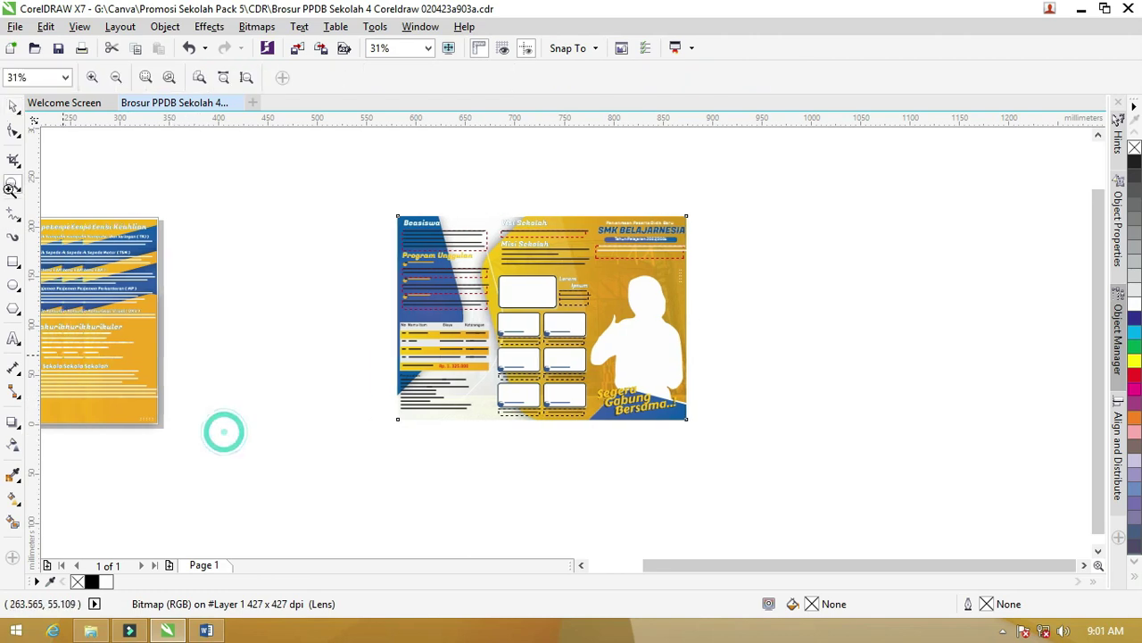
key("shift+F4")
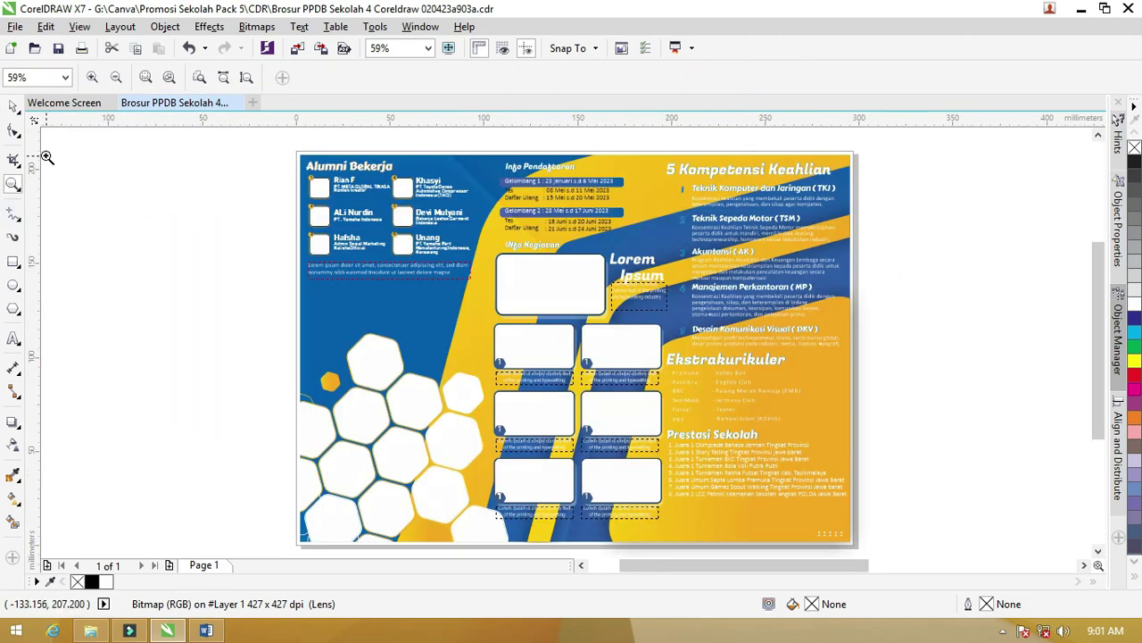
left_click(13, 106)
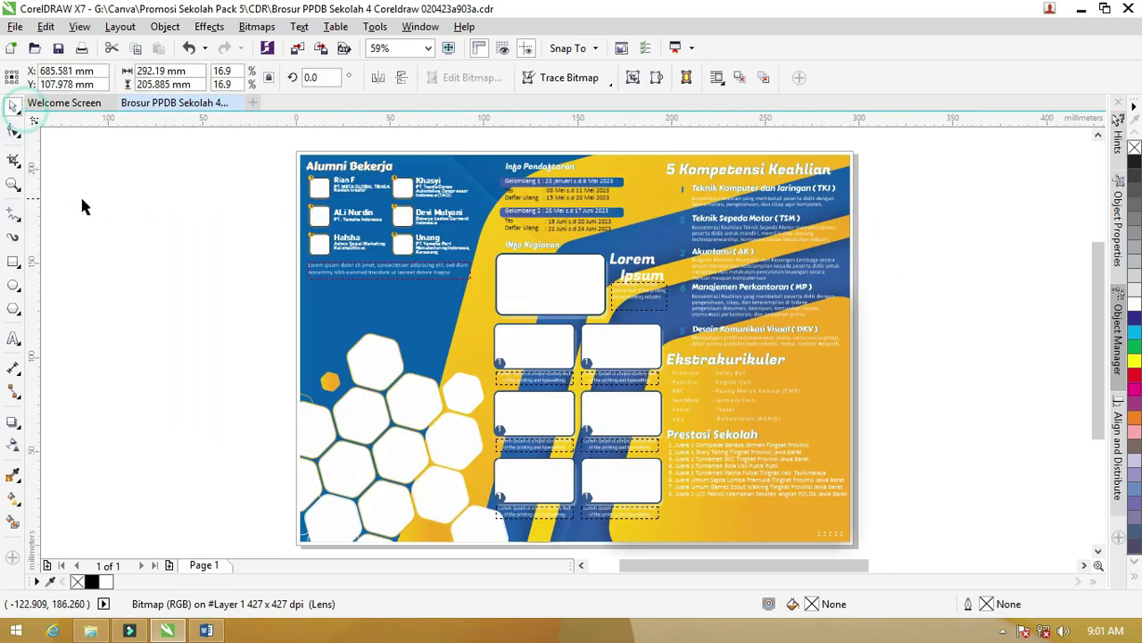
left_click(81, 204)
left_click_drag(651, 179, 655, 153)
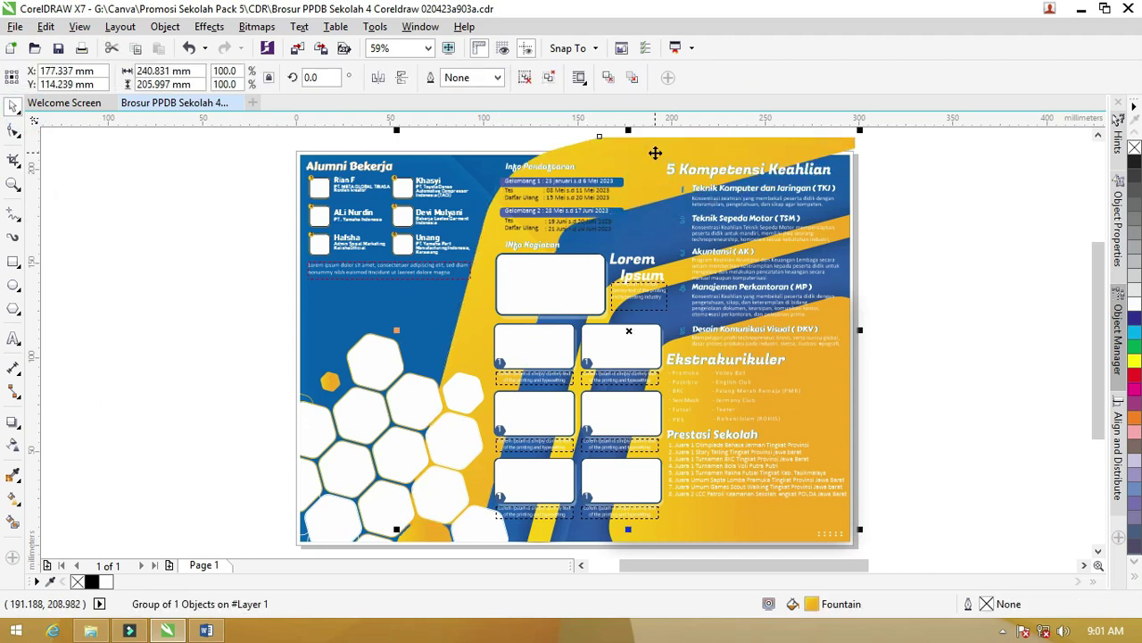
key("ctrl+z")
left_click(249, 26)
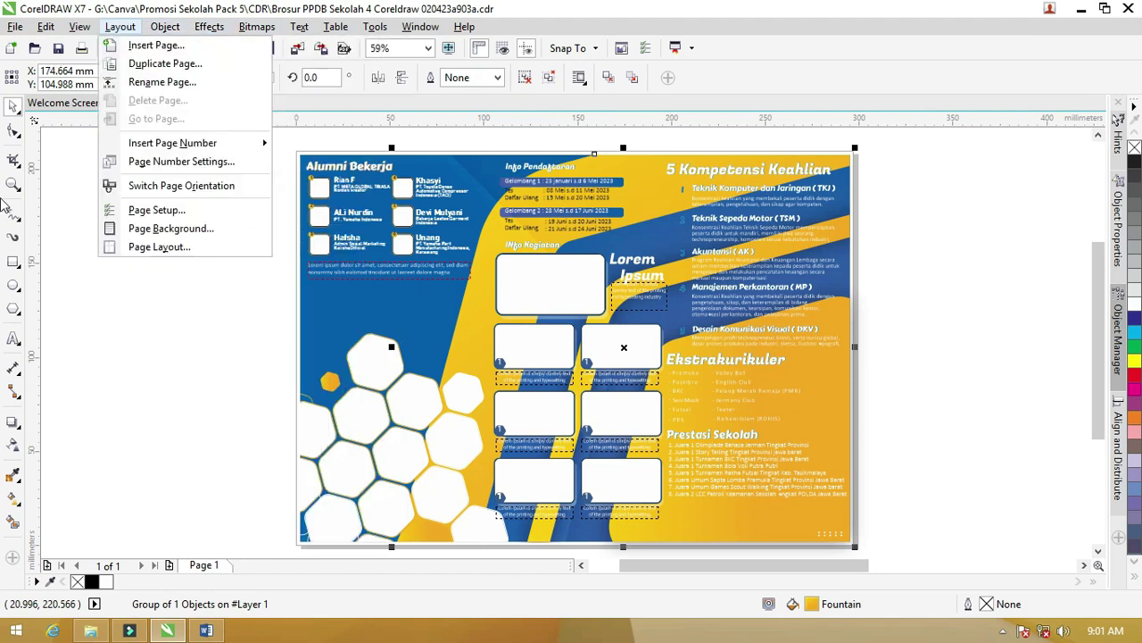
Step: Apply a black Small Glow drop shadow with opacity 44 and feather 11
left_click(14, 421)
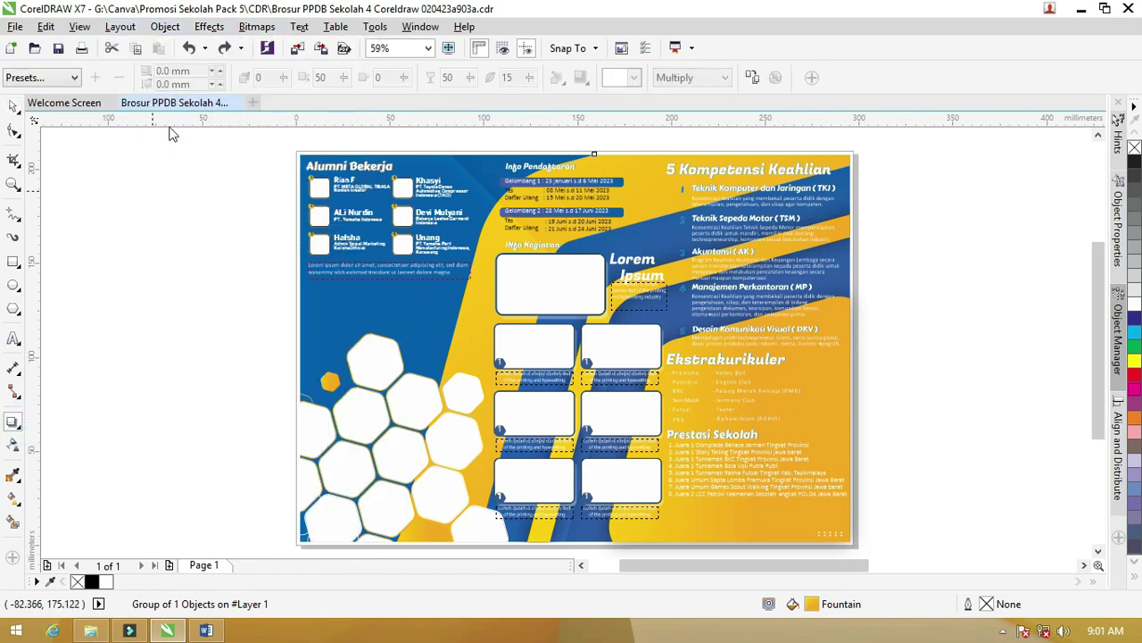
left_click(47, 79)
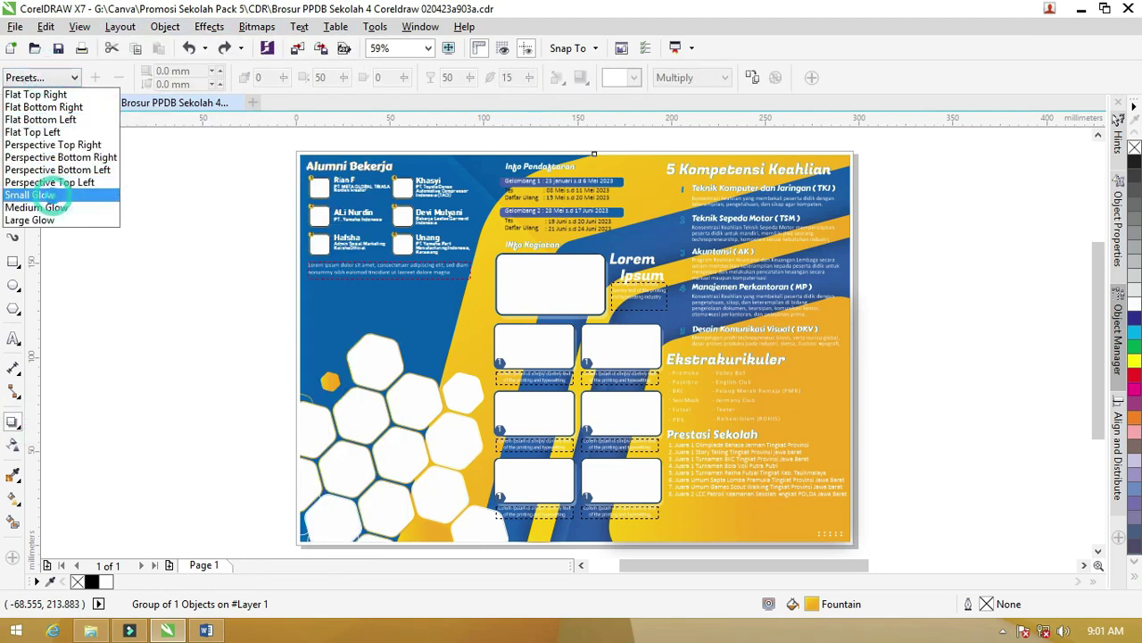
left_click(56, 191)
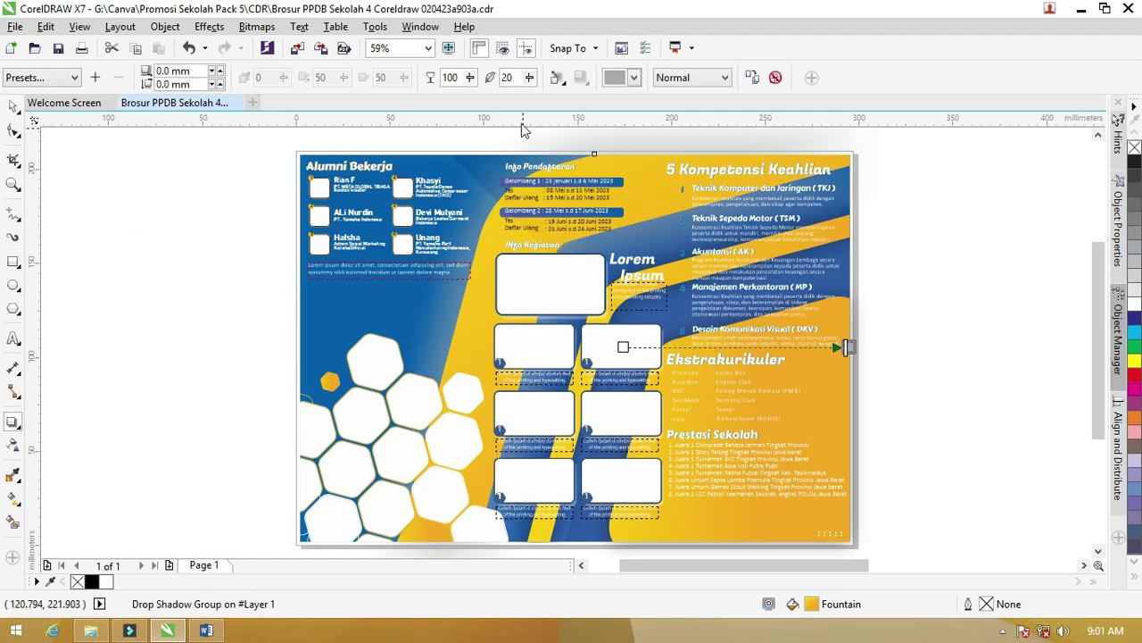
left_click(635, 79)
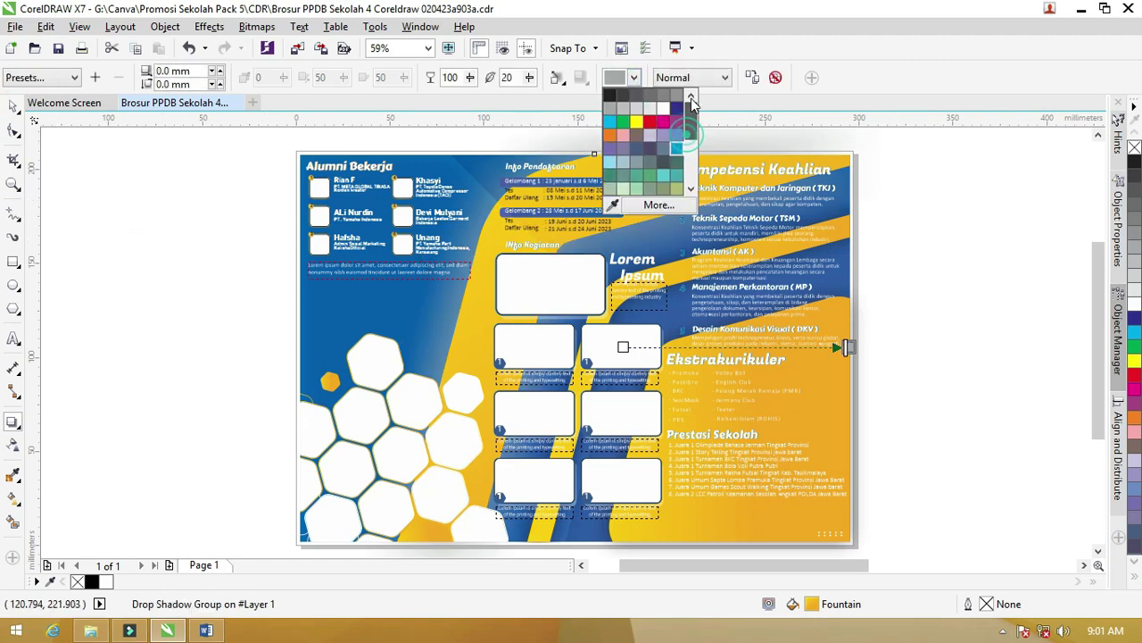
left_click(609, 96)
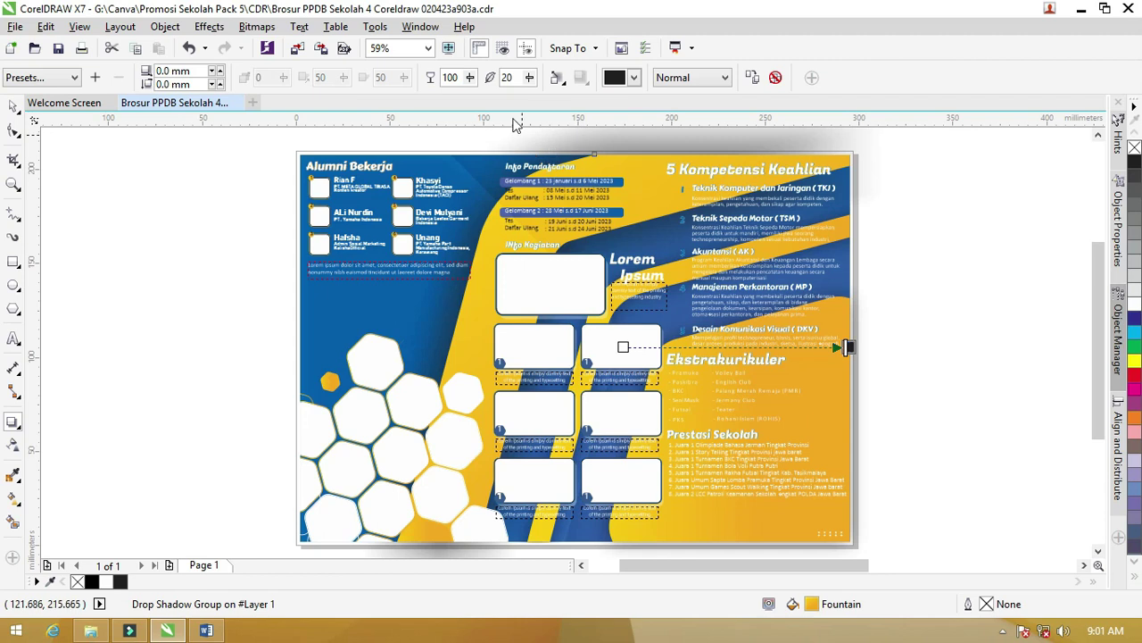
left_click_drag(470, 78, 438, 86)
left_click(469, 78)
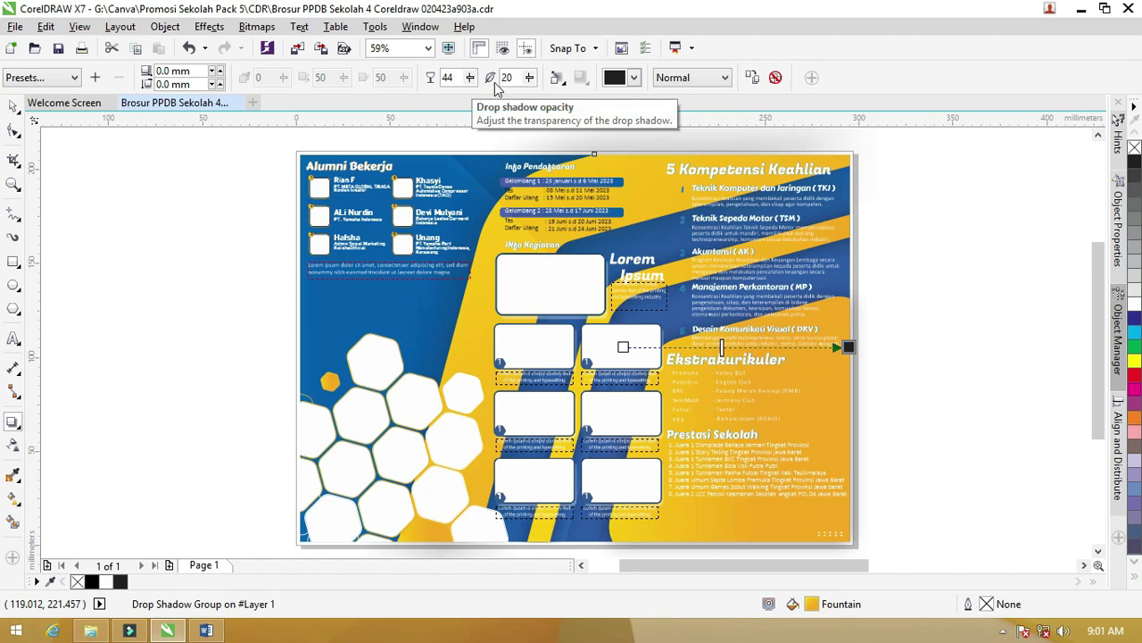
left_click_drag(530, 77, 516, 87)
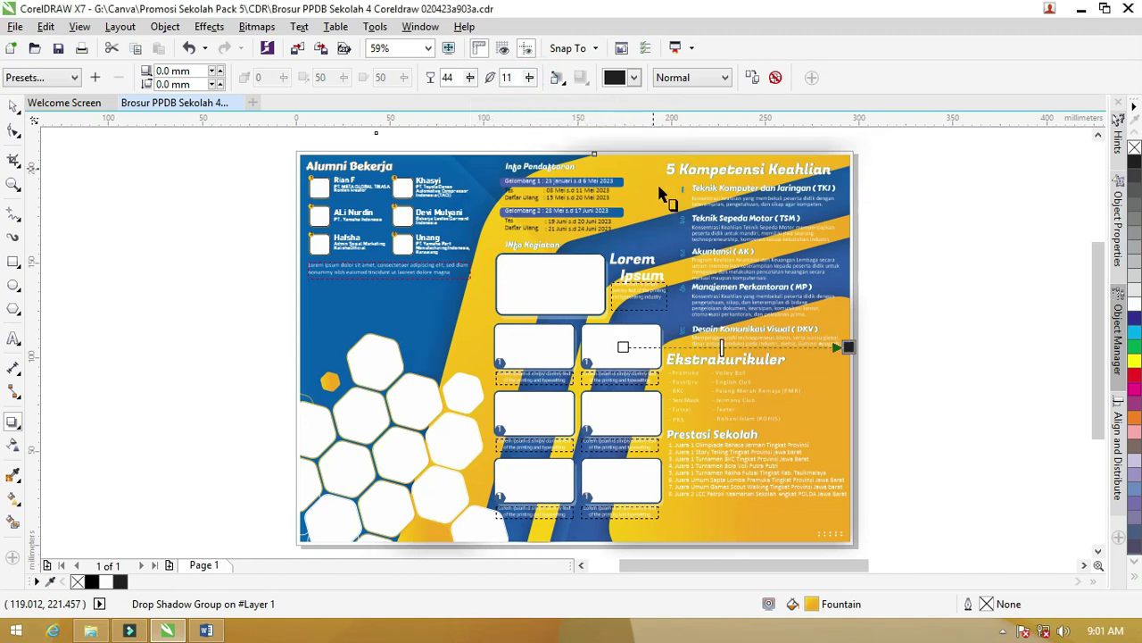
Step: Select the white person silhouette on the front brochure and nudge it right
scroll(589, 172, "down", 3)
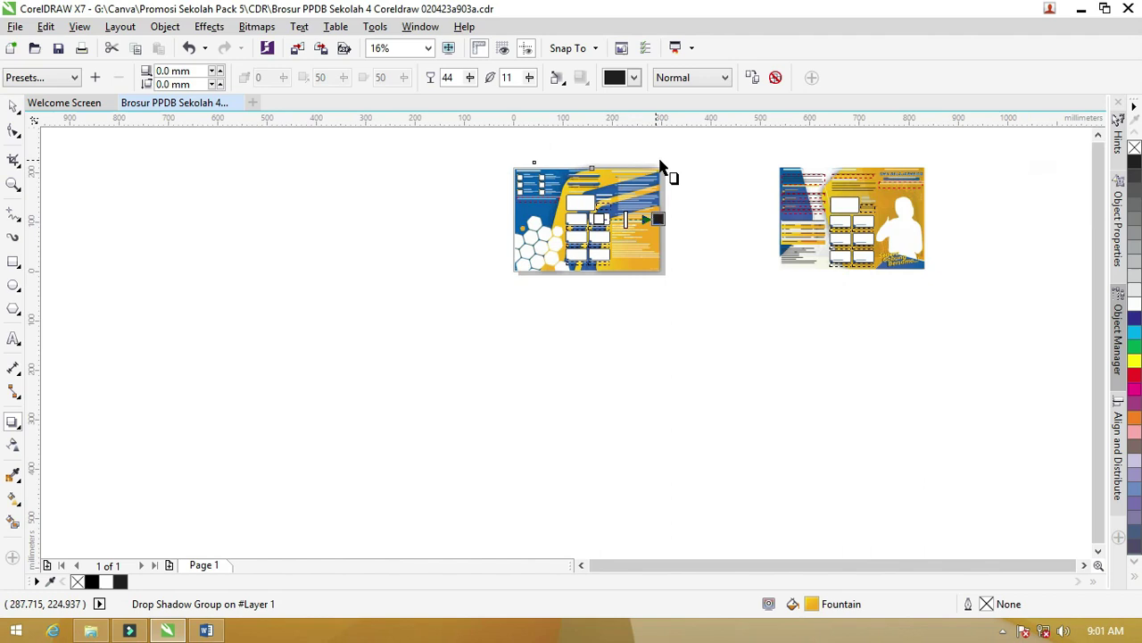
scroll(660, 169, "up", 1)
left_click(16, 107)
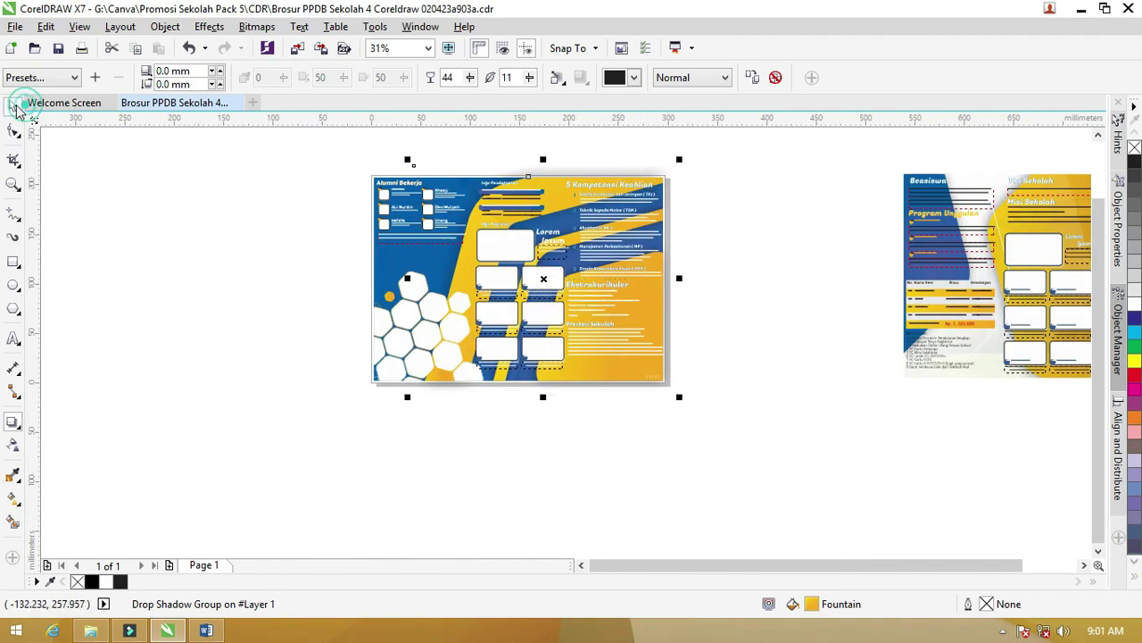
left_click(234, 170)
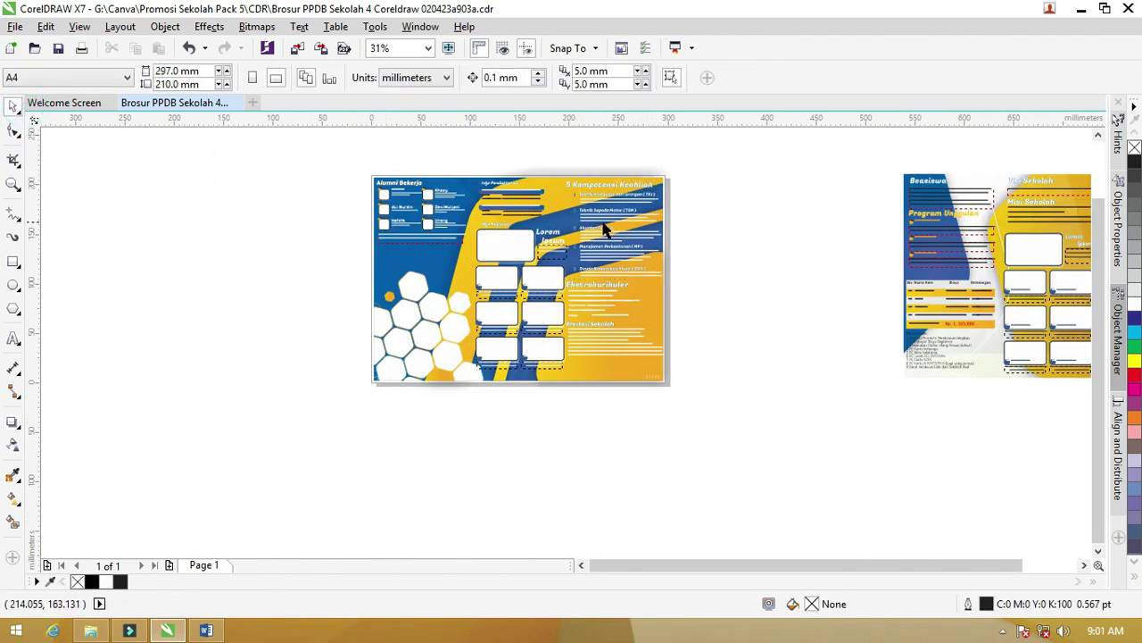
scroll(606, 234, "down", 1)
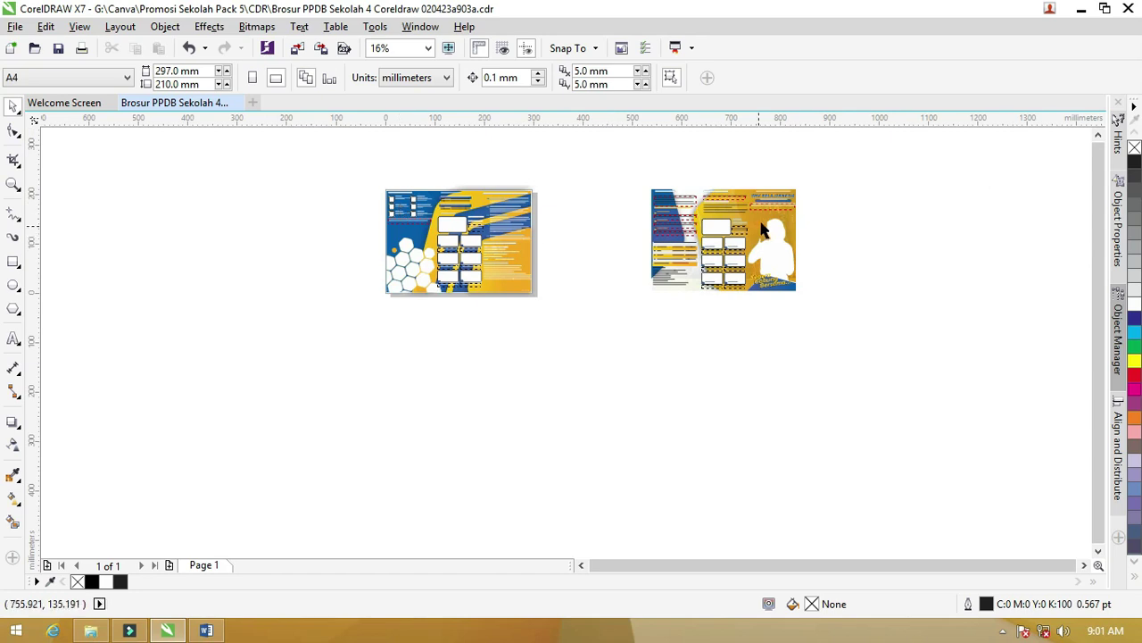
scroll(763, 230, "up", 2)
scroll(726, 214, "up", 1)
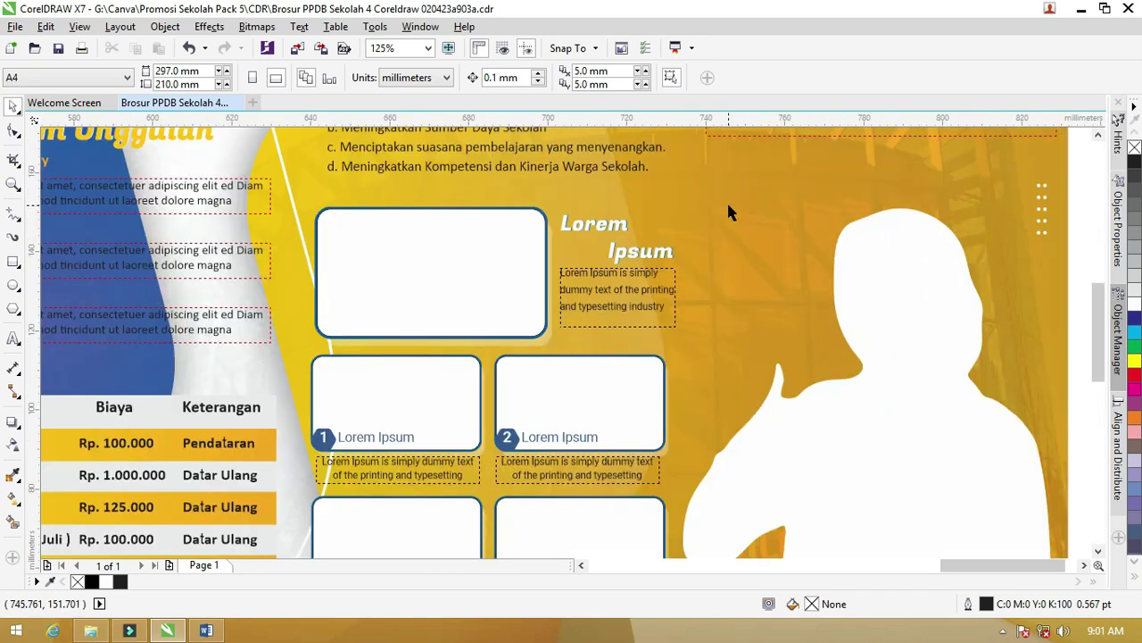
scroll(726, 214, "down", 1)
left_click(800, 268)
left_click_drag(803, 279, 794, 299)
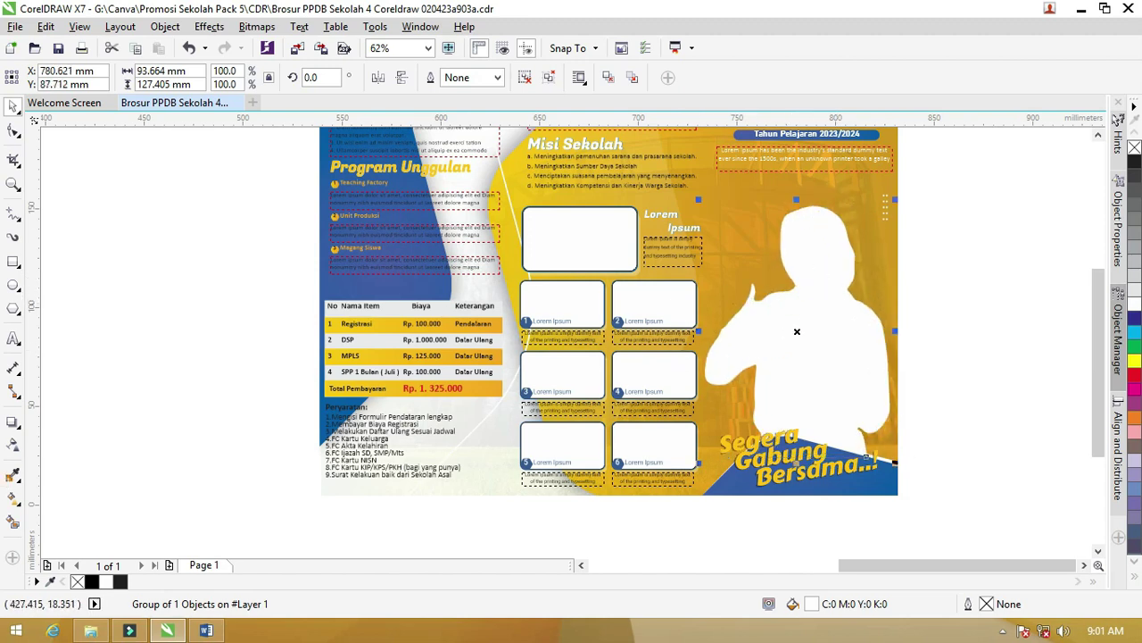
Step: Drag the building photo from the image folder window into the brochure
key("alt+Tab")
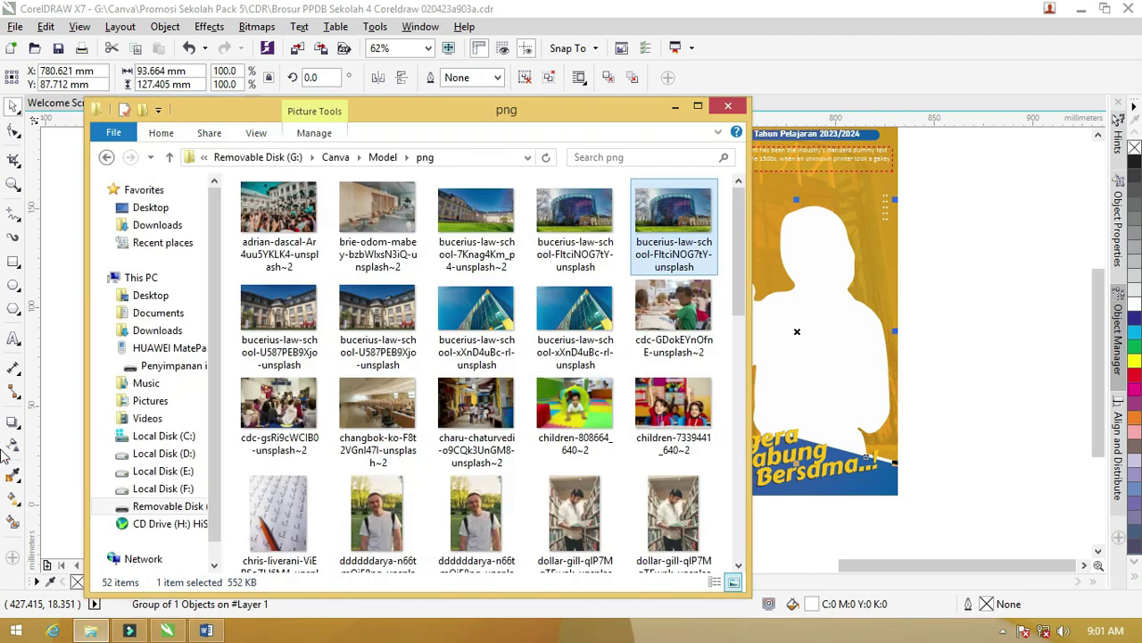
scroll(475, 375, "down", 3)
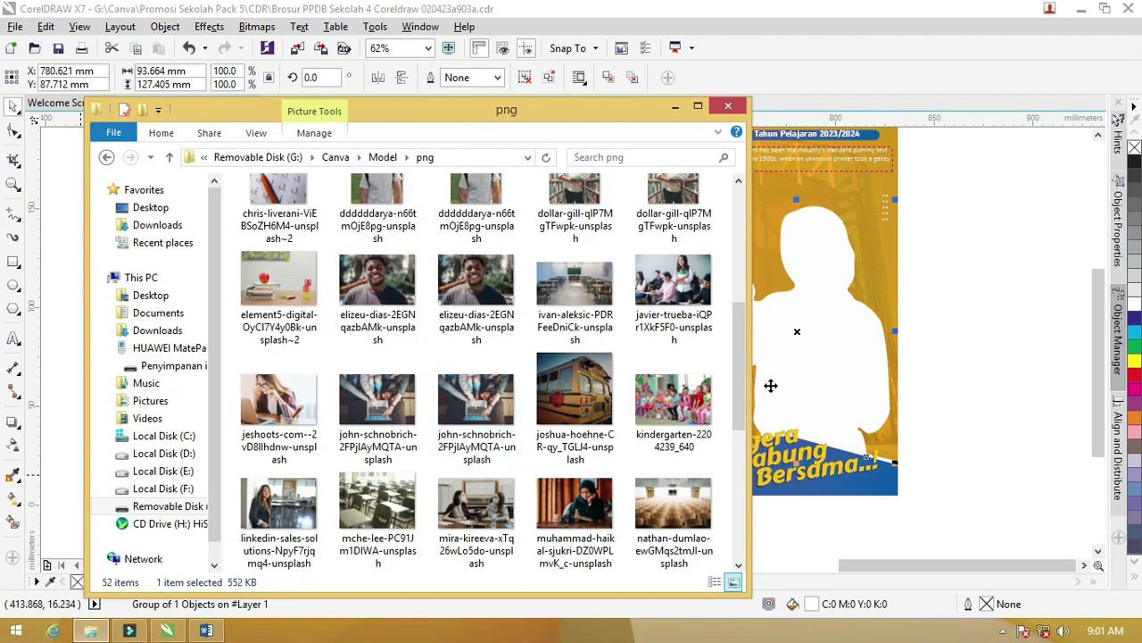
left_click(549, 107)
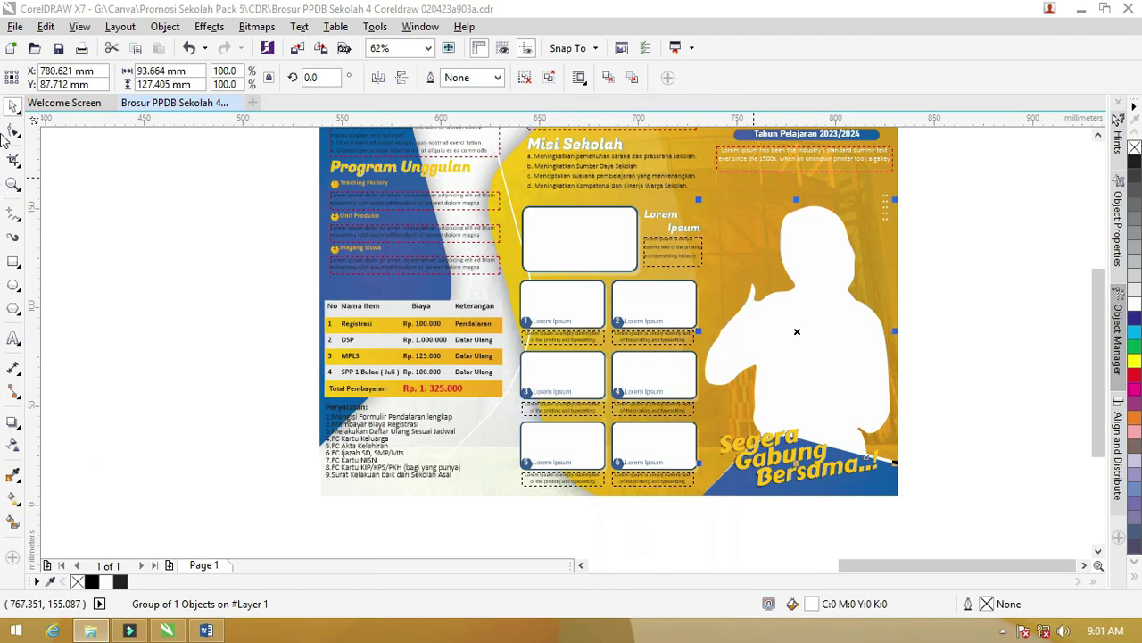
left_click(90, 631)
left_click_drag(470, 163, 777, 229)
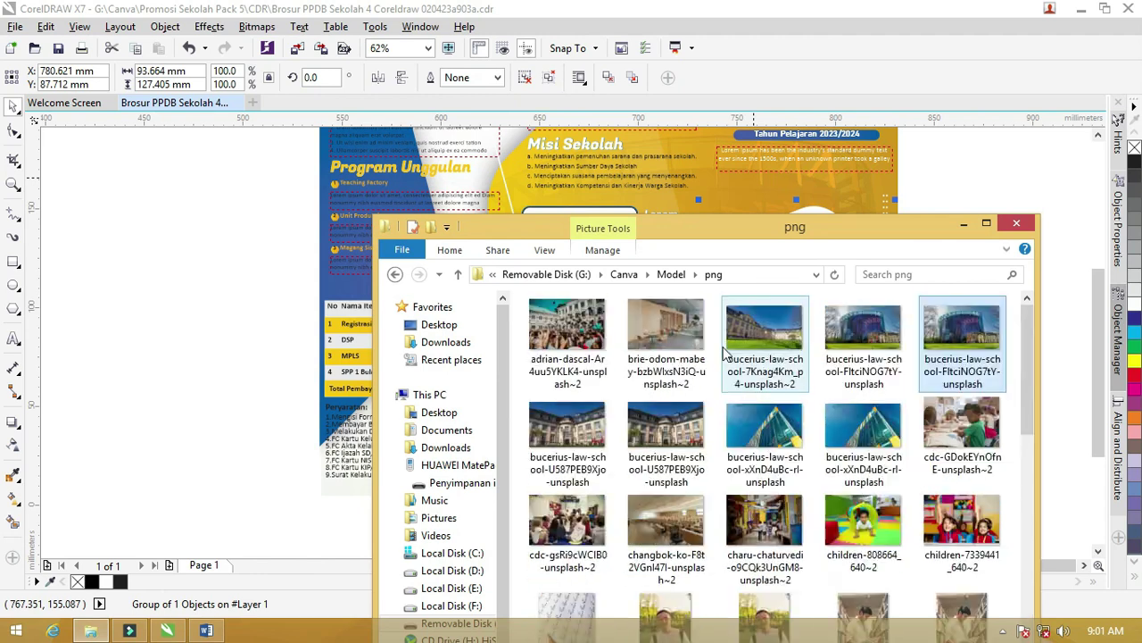
left_click_drag(750, 351, 249, 256)
left_click(961, 224)
Step: PowerClip the photo inside the large rounded frame and fill the frame proportionally
right_click(306, 212)
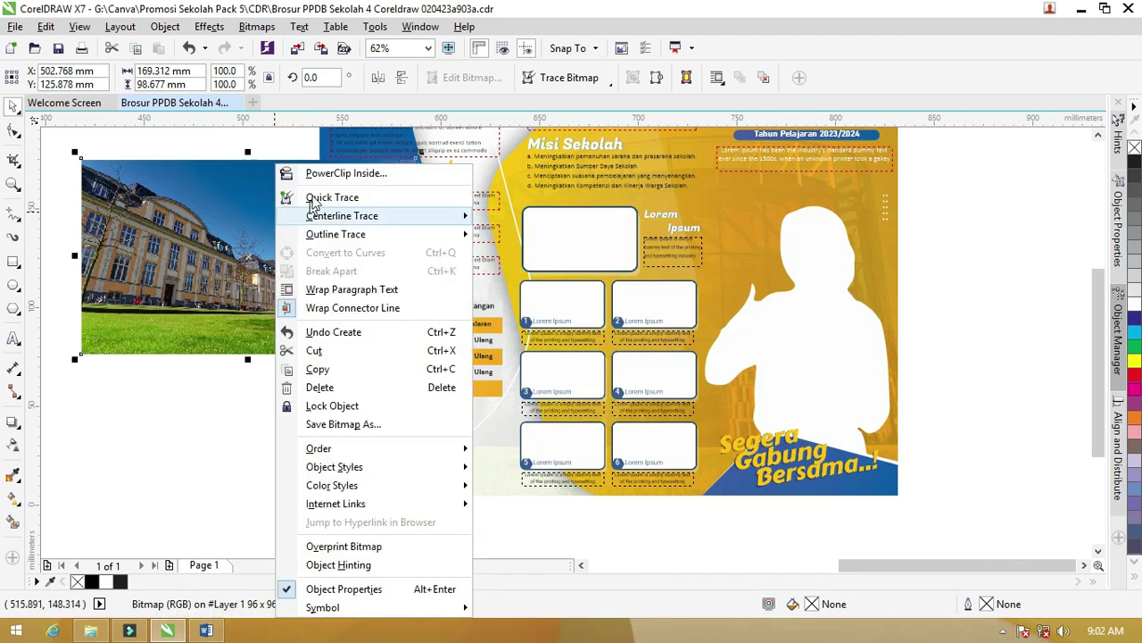
left_click(317, 173)
left_click(536, 235)
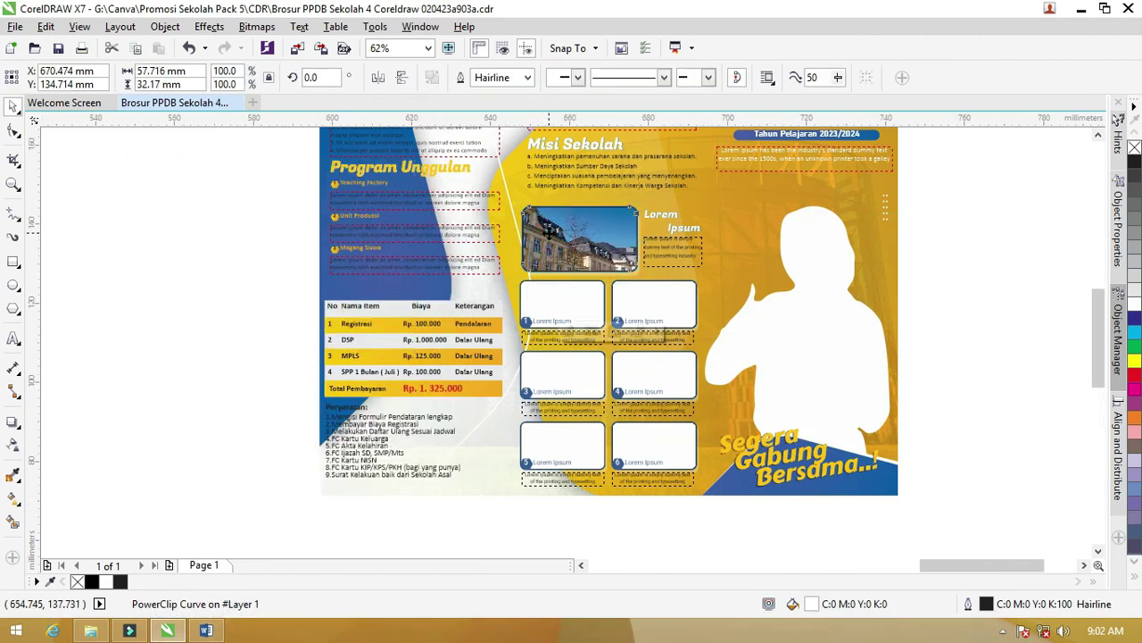
scroll(548, 233, "up", 2)
right_click(550, 234)
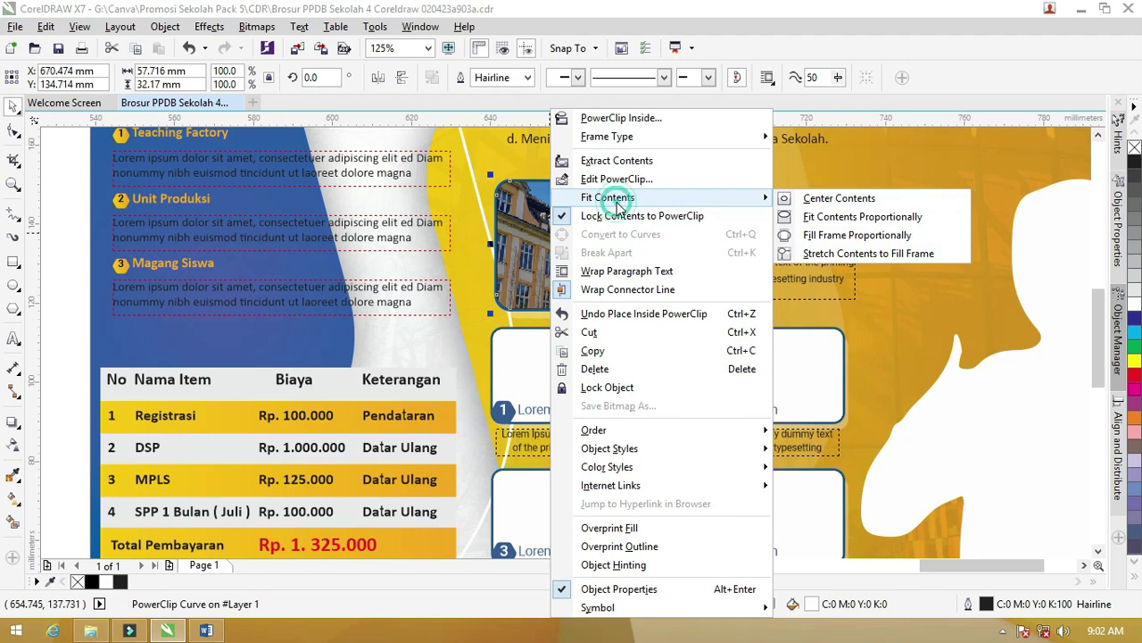
left_click(735, 198)
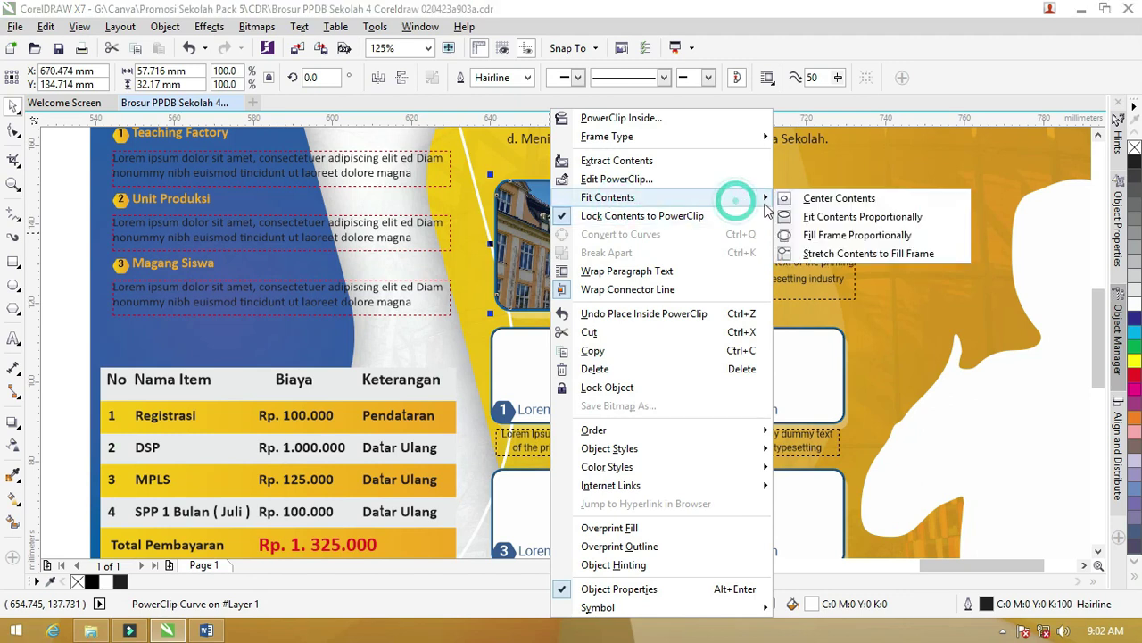
left_click(821, 236)
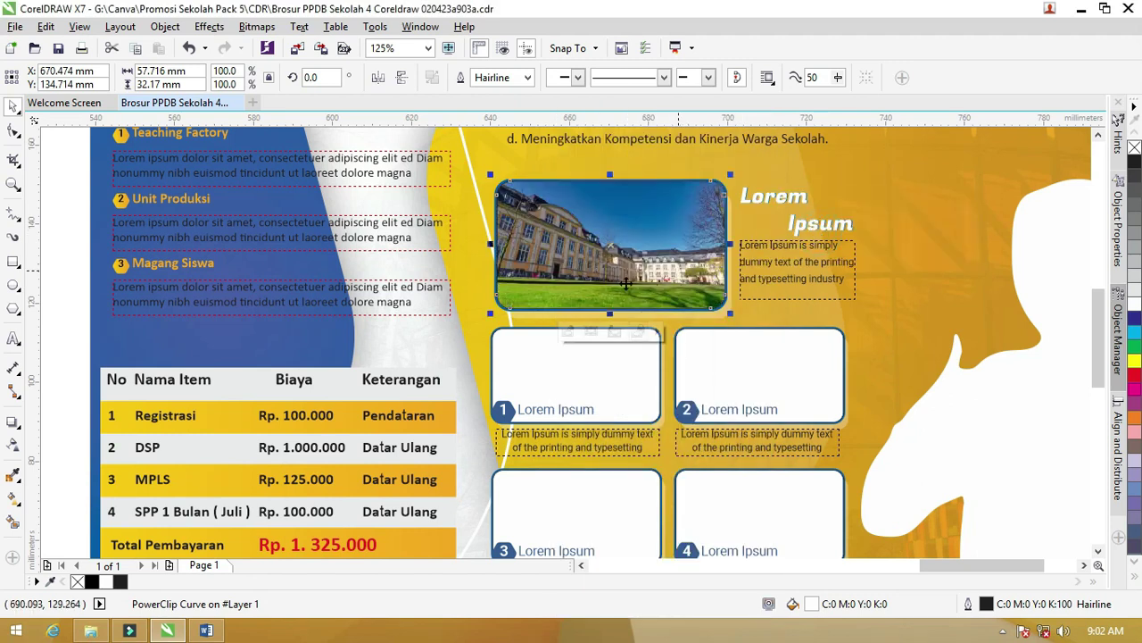
Step: Zoom in on the hexagon area of the page
scroll(581, 297, "down", 2)
key("z")
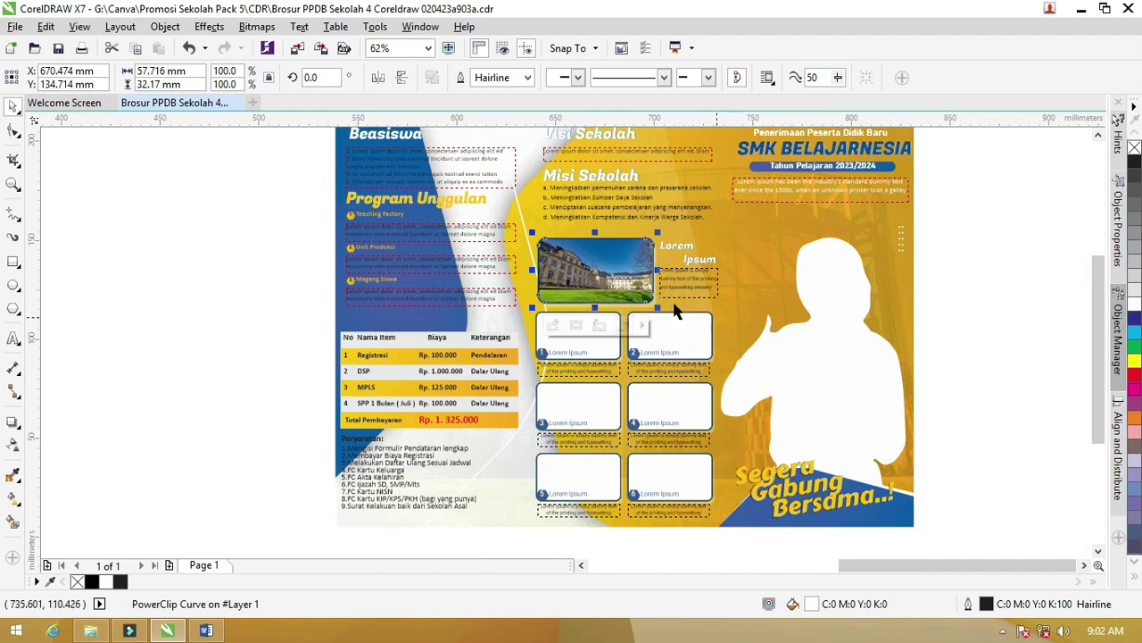
scroll(677, 311, "down", 2)
left_click_drag(169, 302, 474, 474)
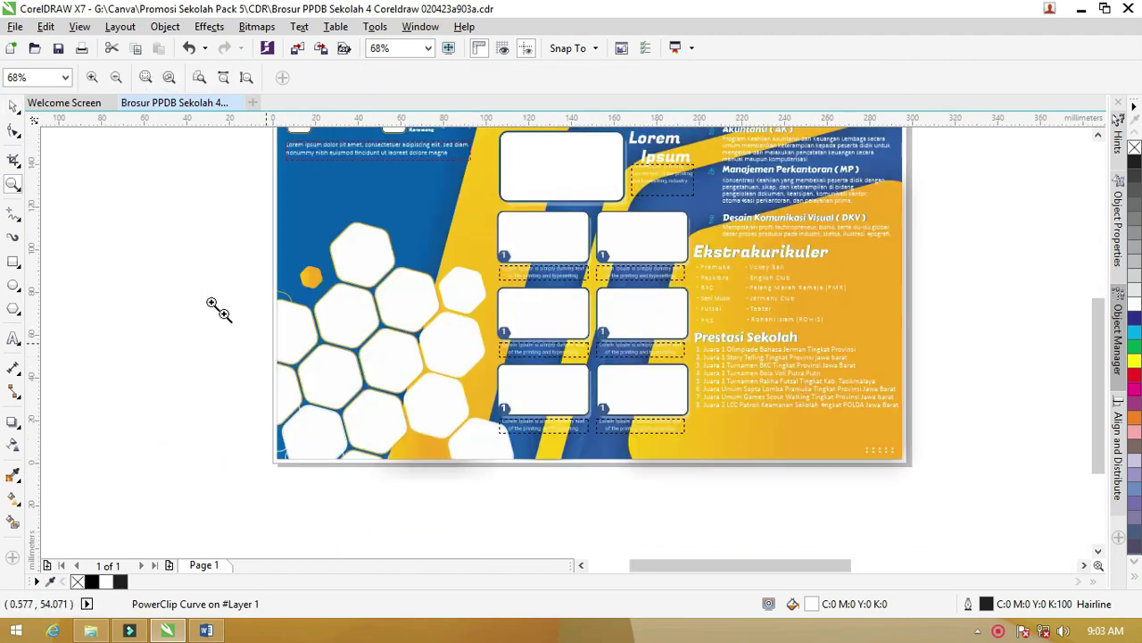
Step: Drag the glass tower photo from the image folder into the zoomed hexagon area
left_click_drag(173, 209, 545, 393)
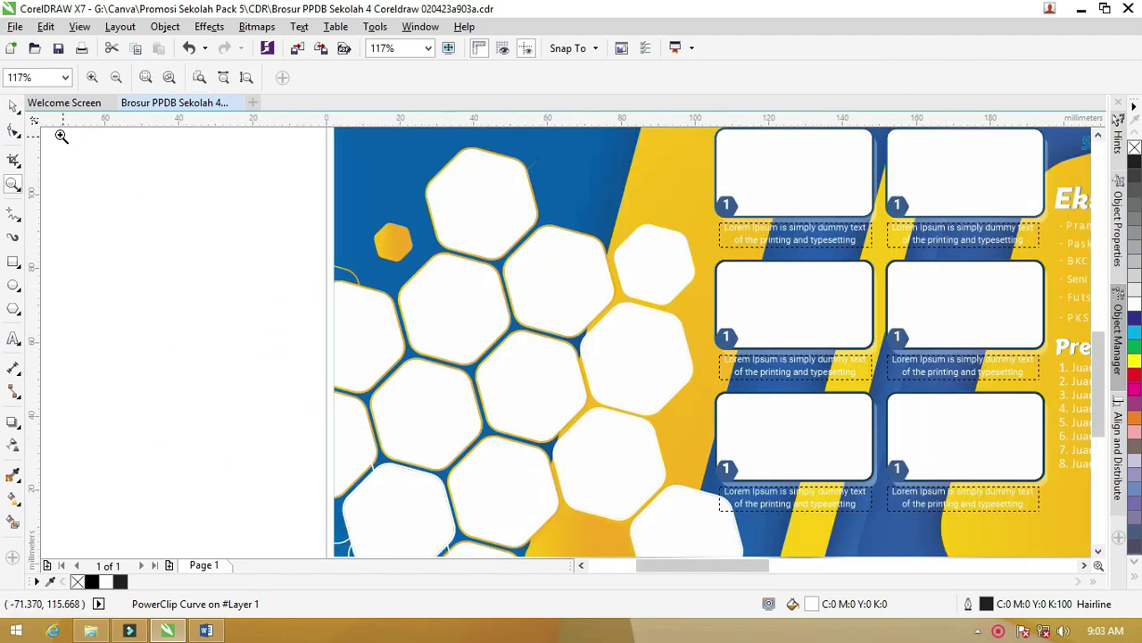
left_click(15, 106)
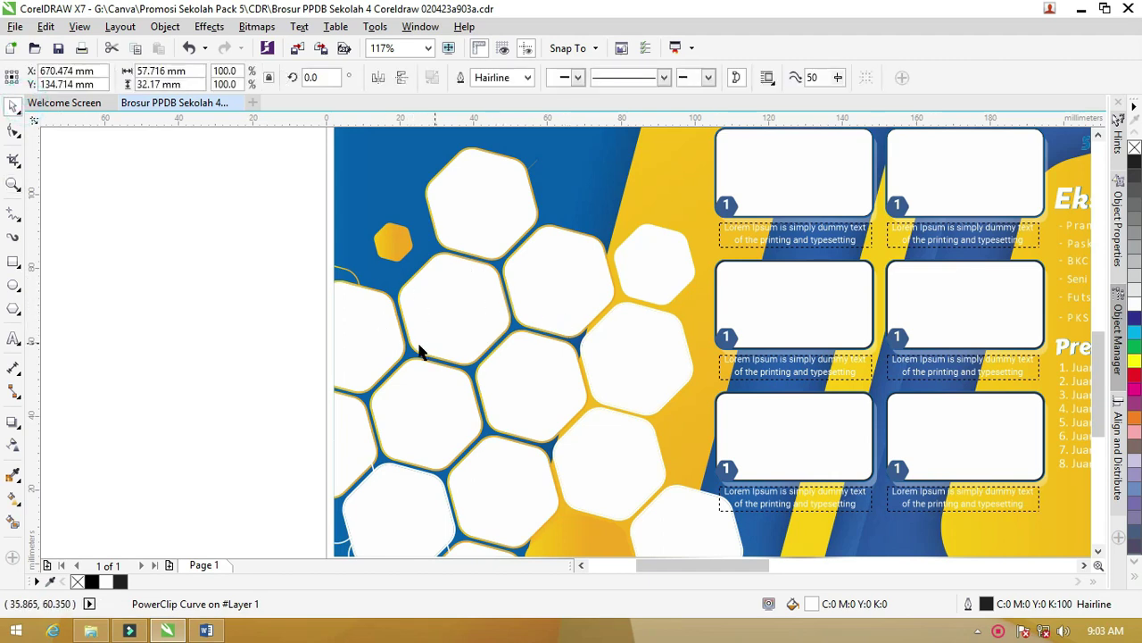
scroll(480, 318, "down", 3)
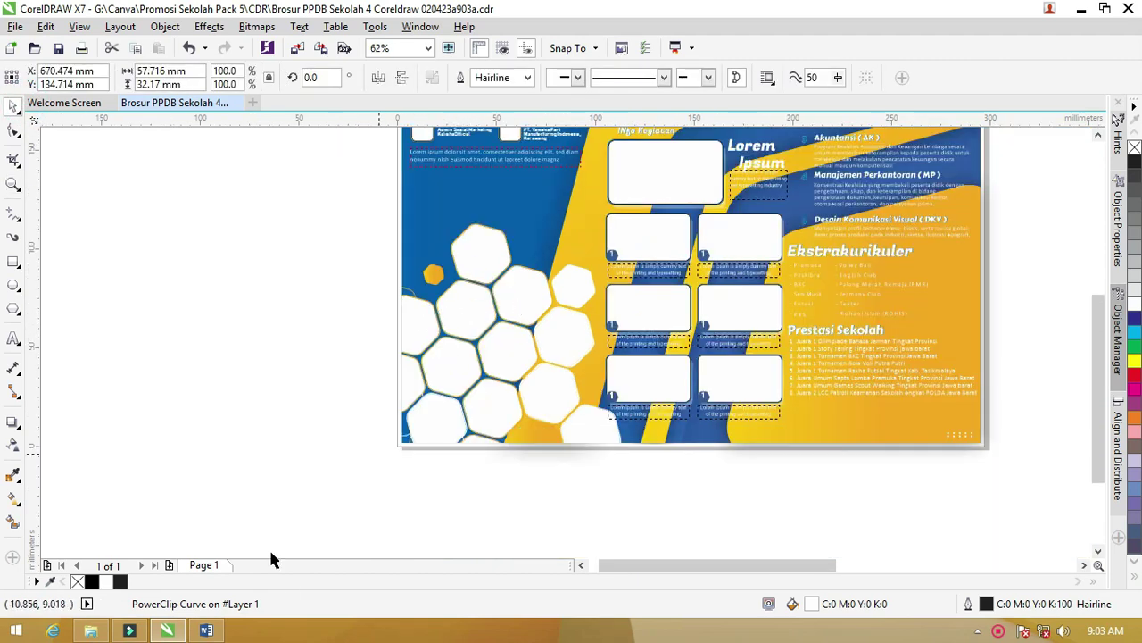
left_click(93, 632)
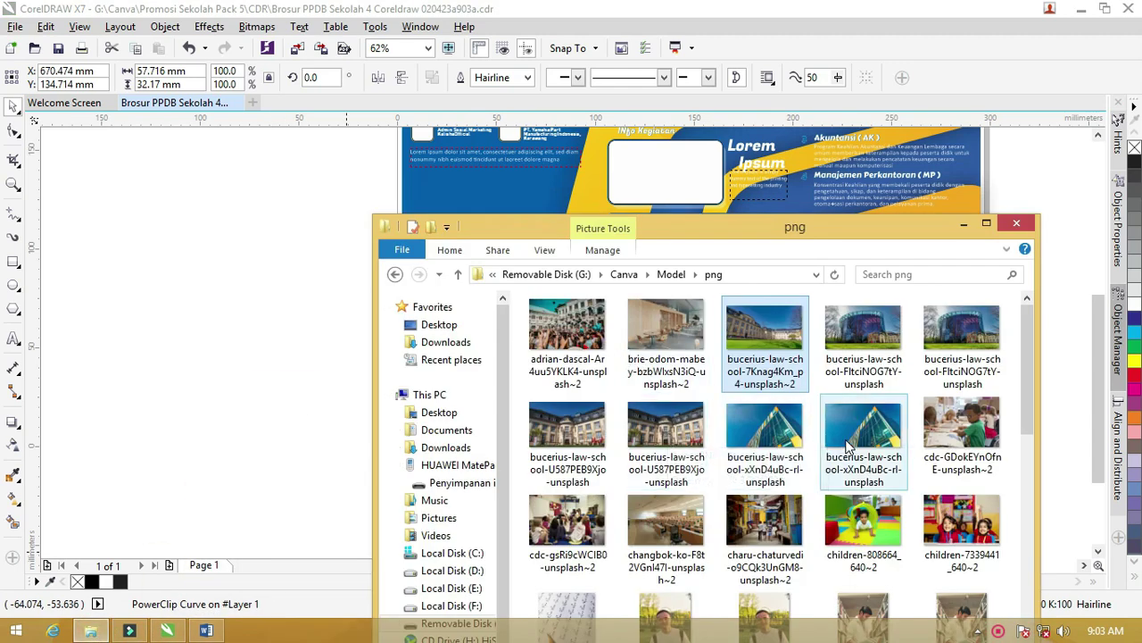
mouse_move(852, 442)
left_mouse_down()
mouse_move(332, 360)
mouse_move(236, 311)
left_mouse_up()
left_click(964, 226)
Step: Try PowerClipping the tower photo into the hexagon cluster, then select and nudge the cluster
right_click(273, 165)
left_click(357, 179)
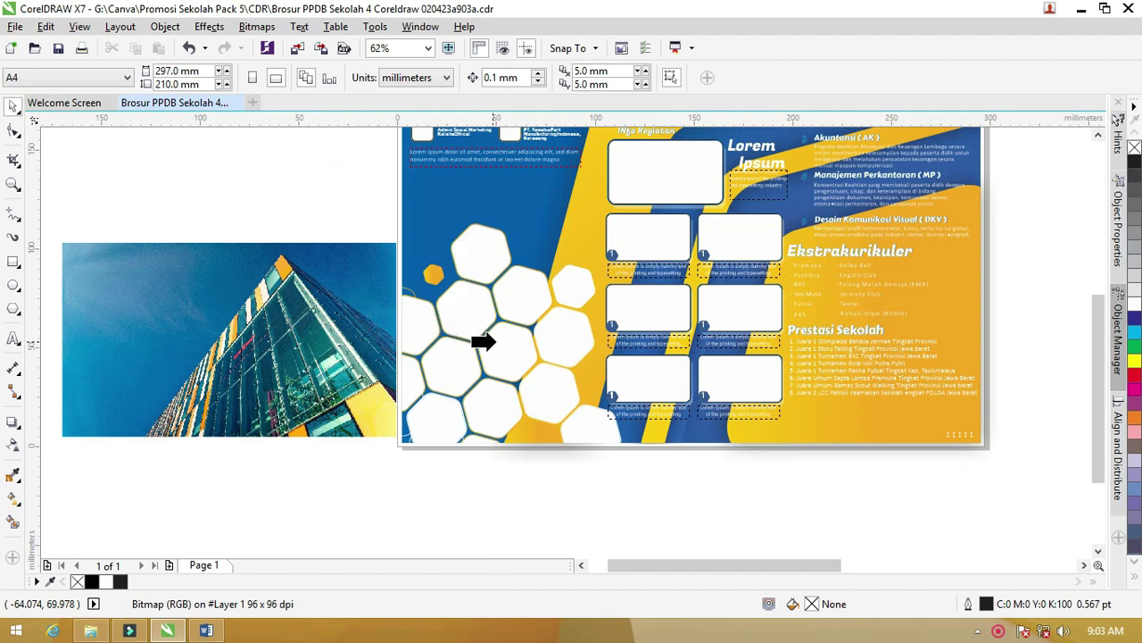
left_click(497, 342)
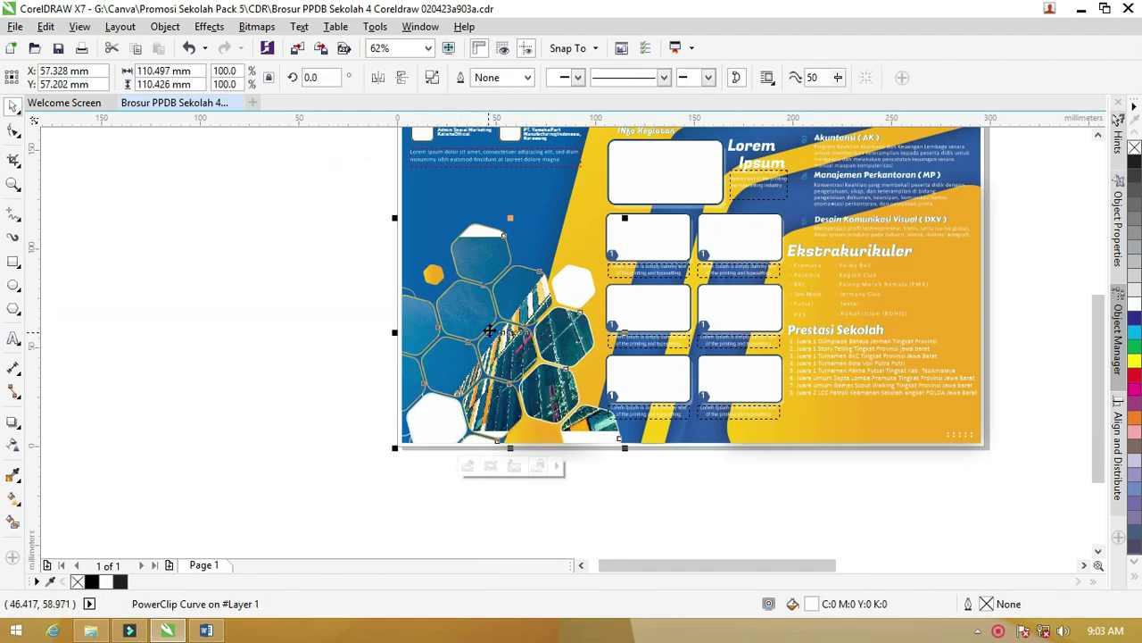
scroll(490, 332, "up", 2)
scroll(490, 332, "up", 2)
scroll(490, 332, "down", 2)
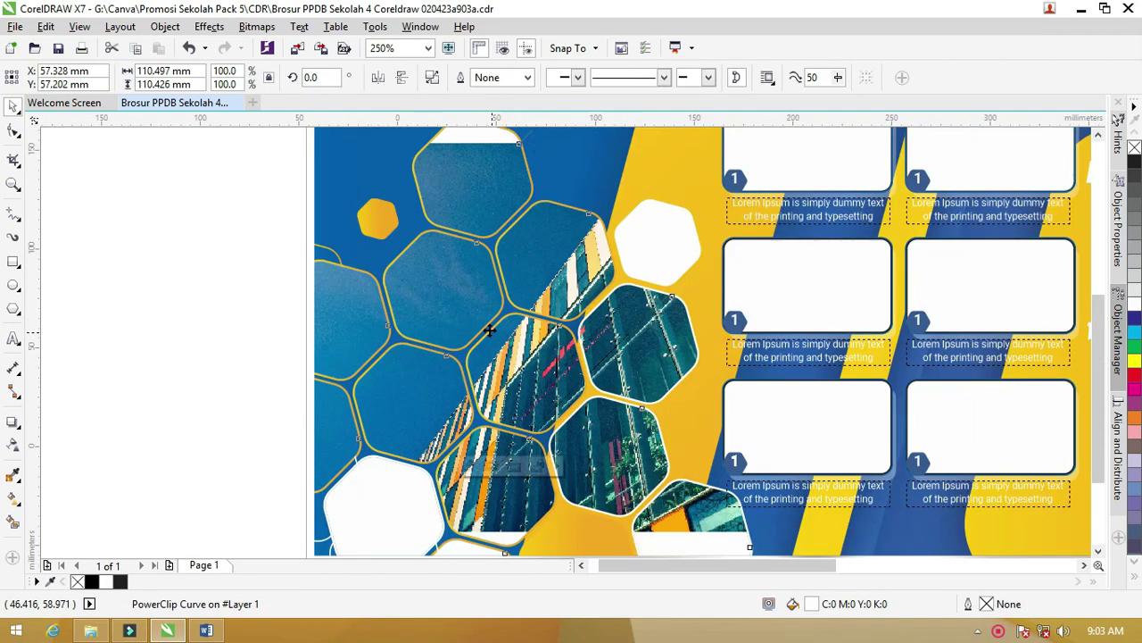
scroll(490, 332, "down", 2)
left_click(357, 222)
left_click_drag(472, 311, 490, 314)
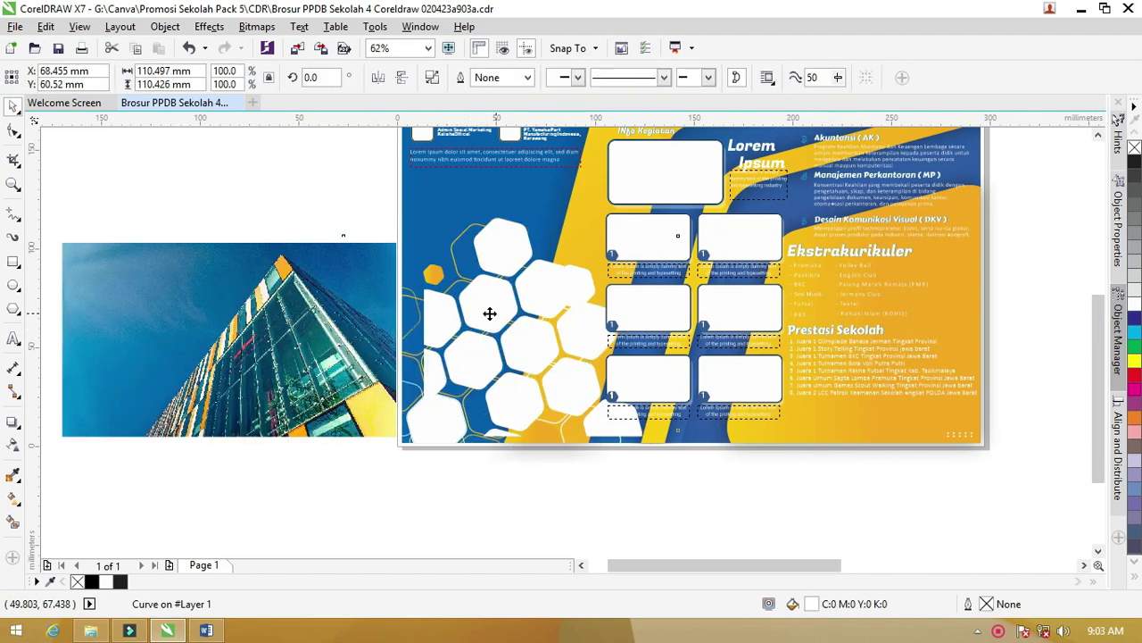
Step: Break the hexagon cluster apart into separate hexagons
right_click(482, 315)
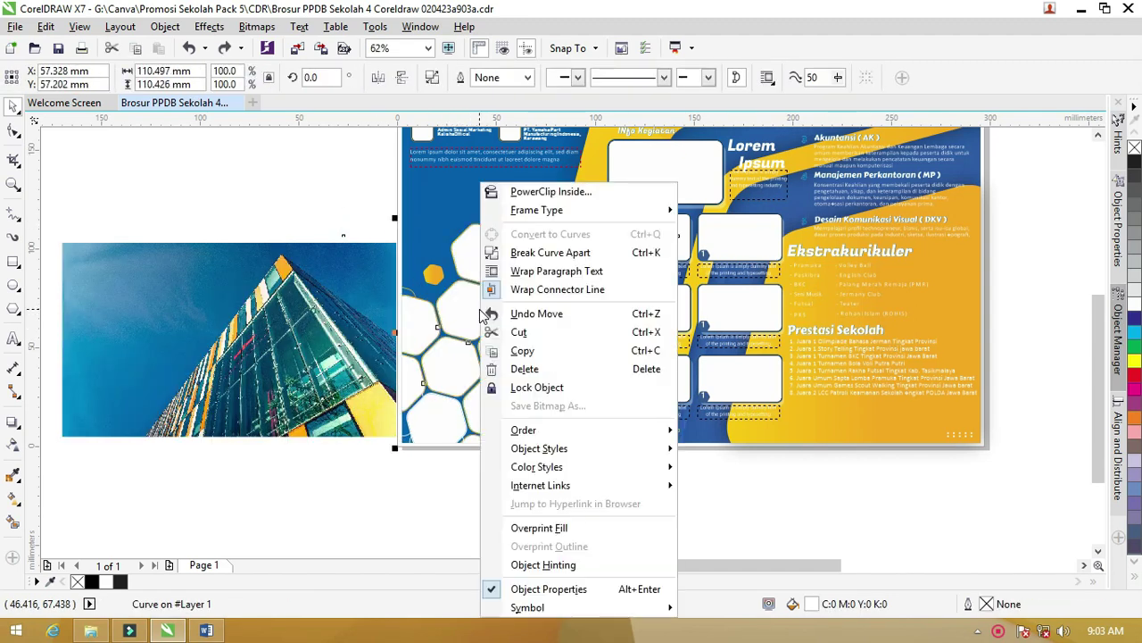
left_click(527, 253)
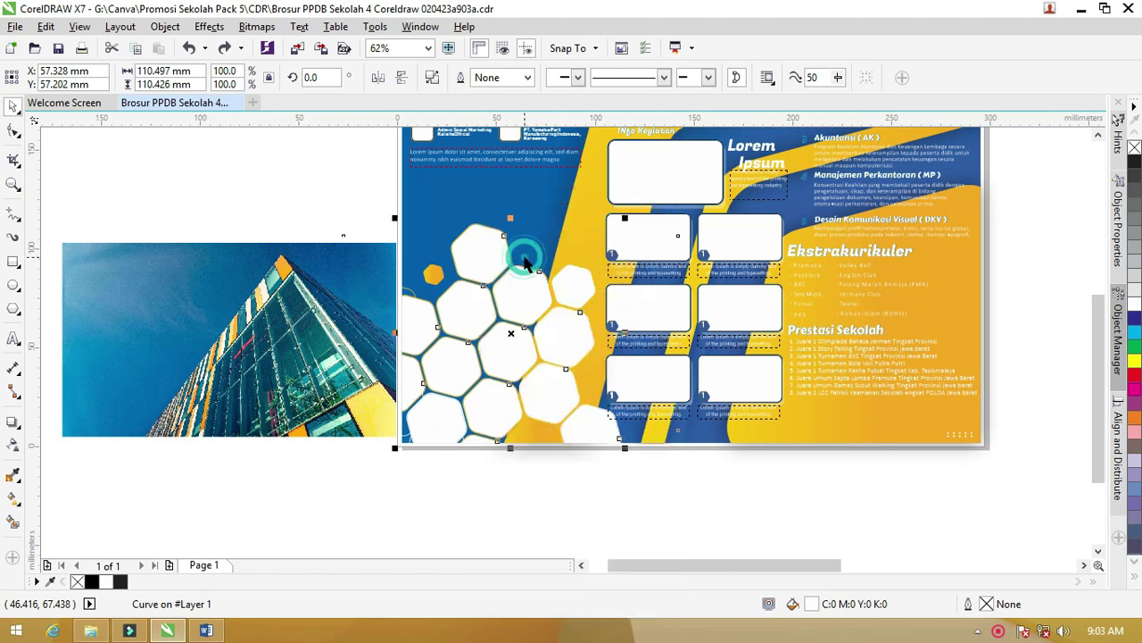
left_click(324, 194)
left_click(516, 291)
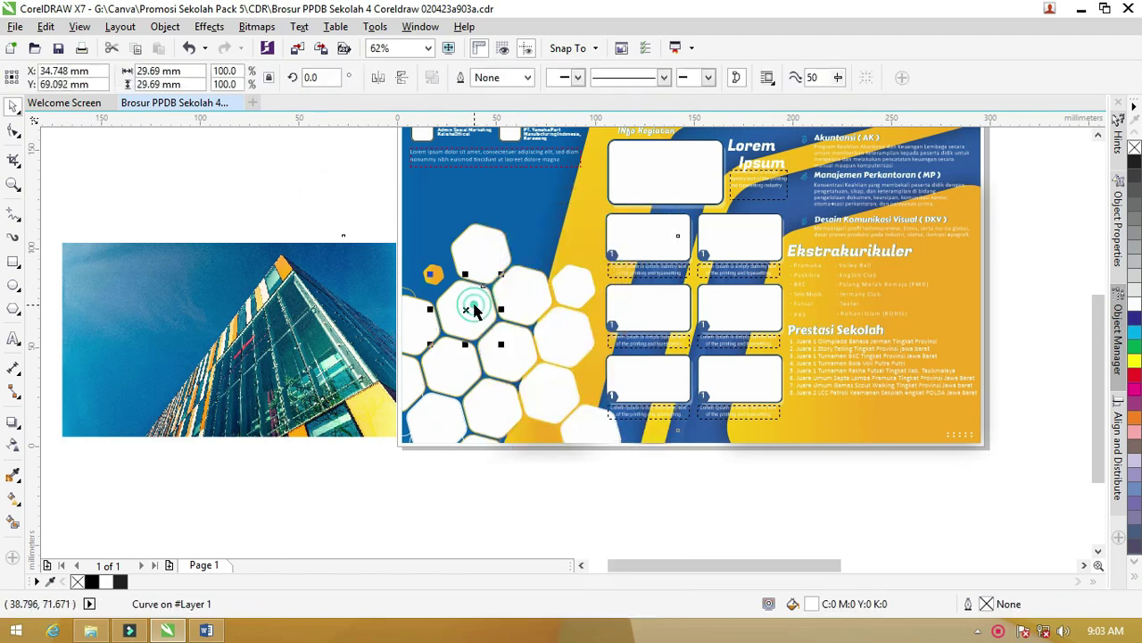
Step: PowerClip the tower photo inside one hexagon and fill it proportionally
left_click(339, 289)
right_click(342, 292)
left_click(412, 174)
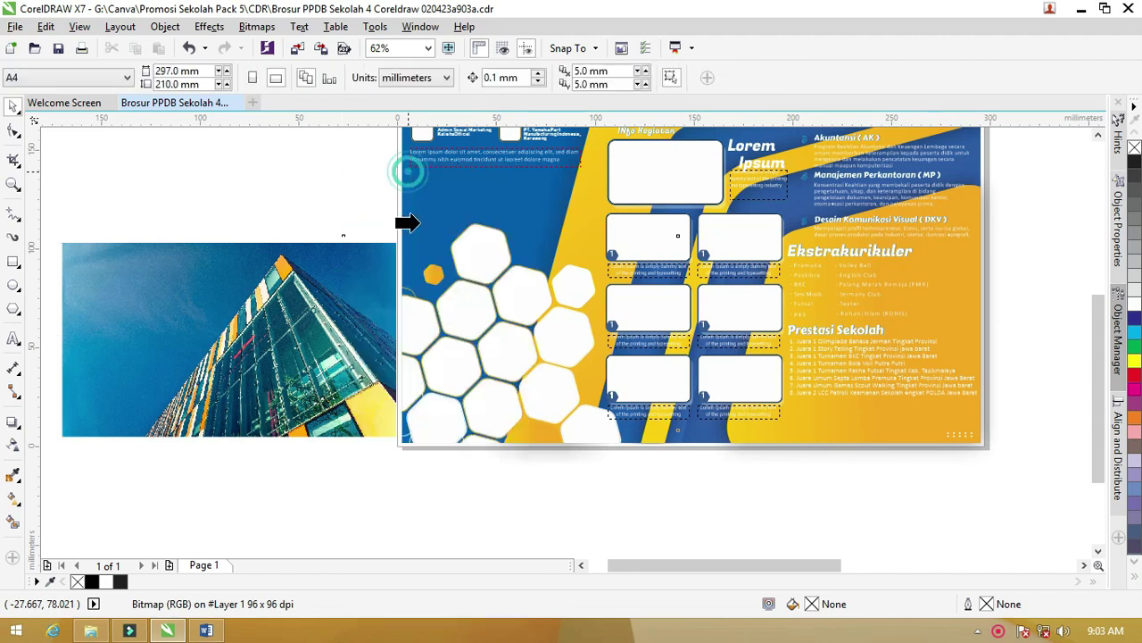
left_click(510, 288)
scroll(517, 305, "up", 2)
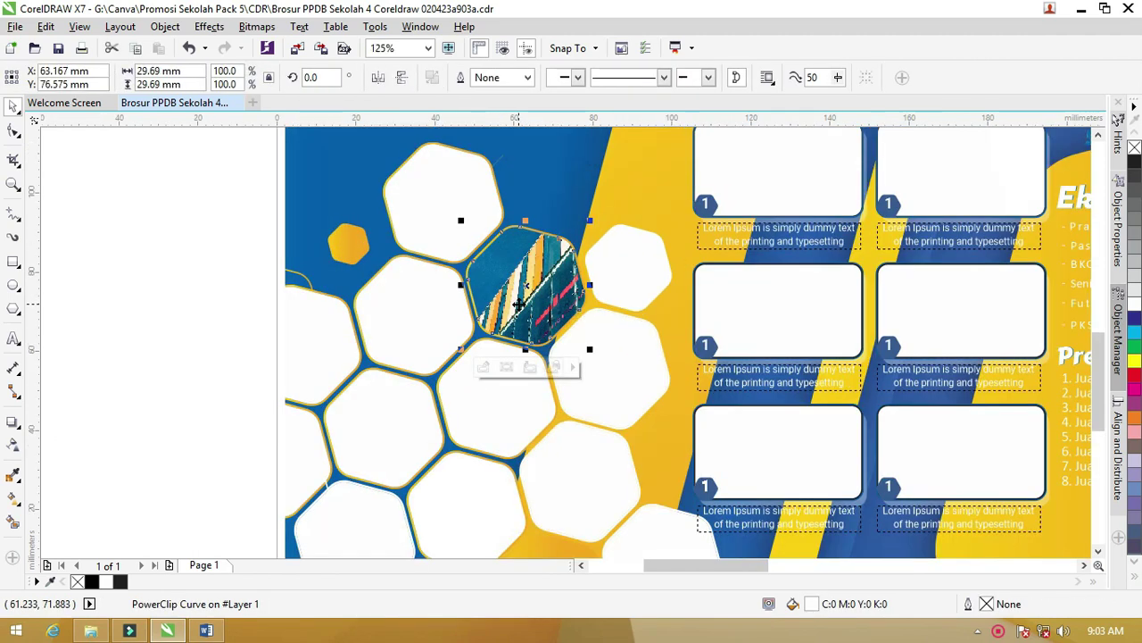
right_click(518, 274)
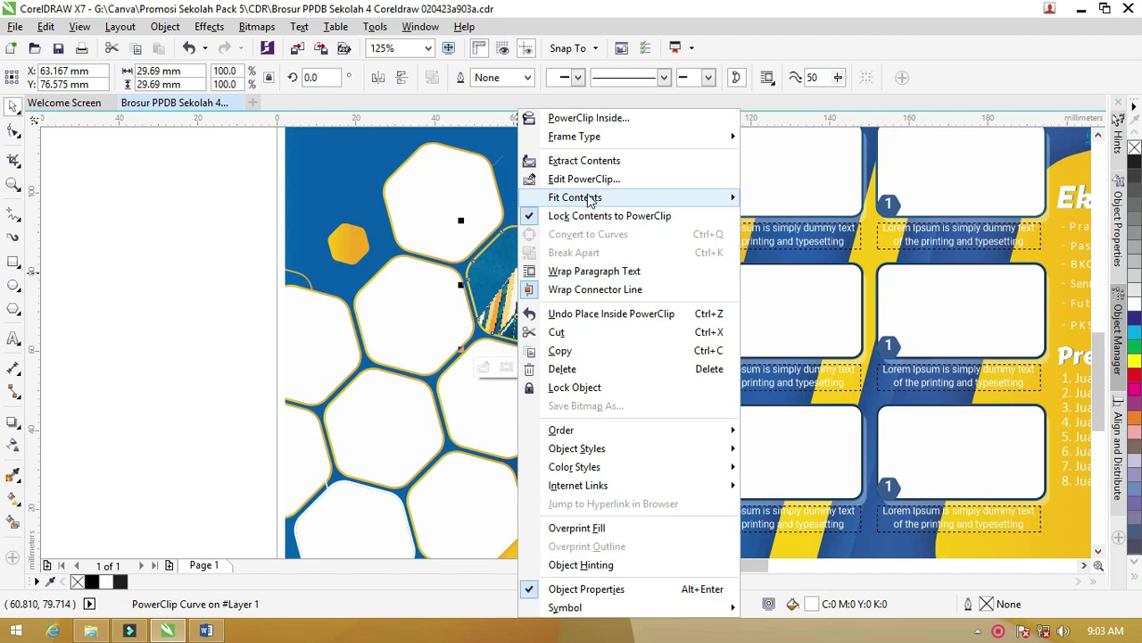
left_click(589, 197)
left_click(798, 234)
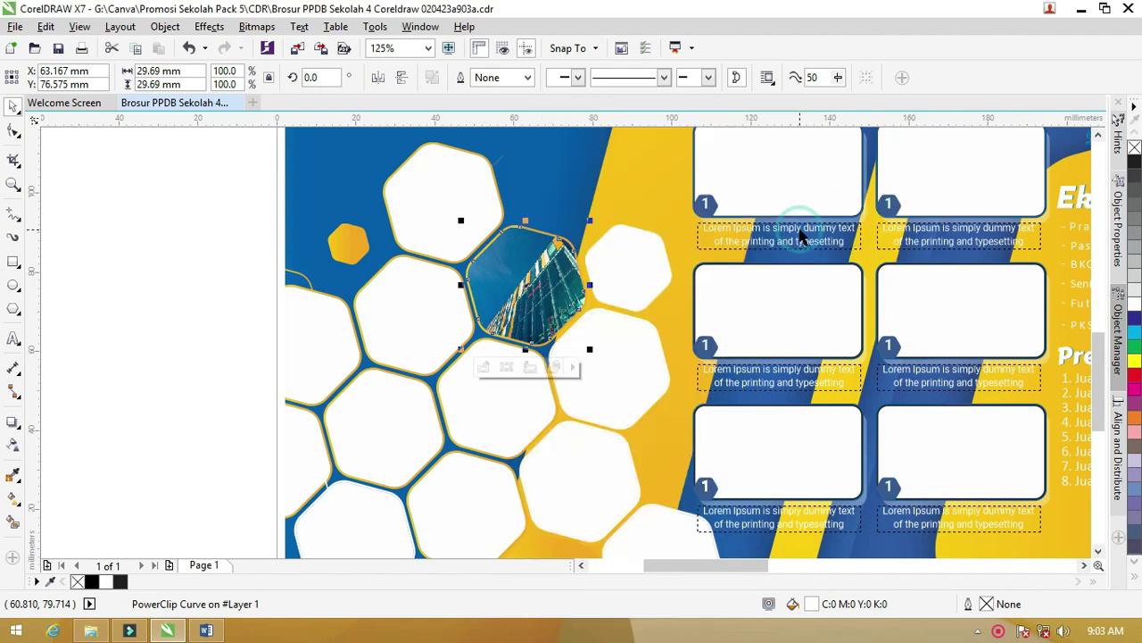
left_click(265, 210)
scroll(657, 396, "down", 2)
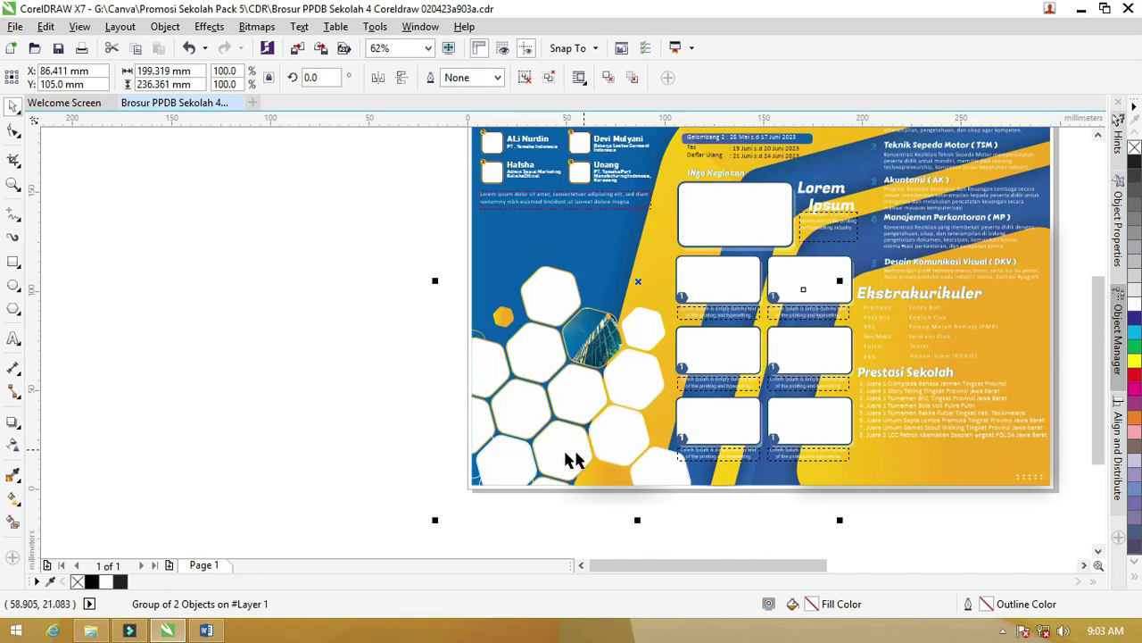
Step: Drag a lower white hexagon up into the honeycomb beside the photo hexagon, then select the small orange hexagon
left_click(527, 398)
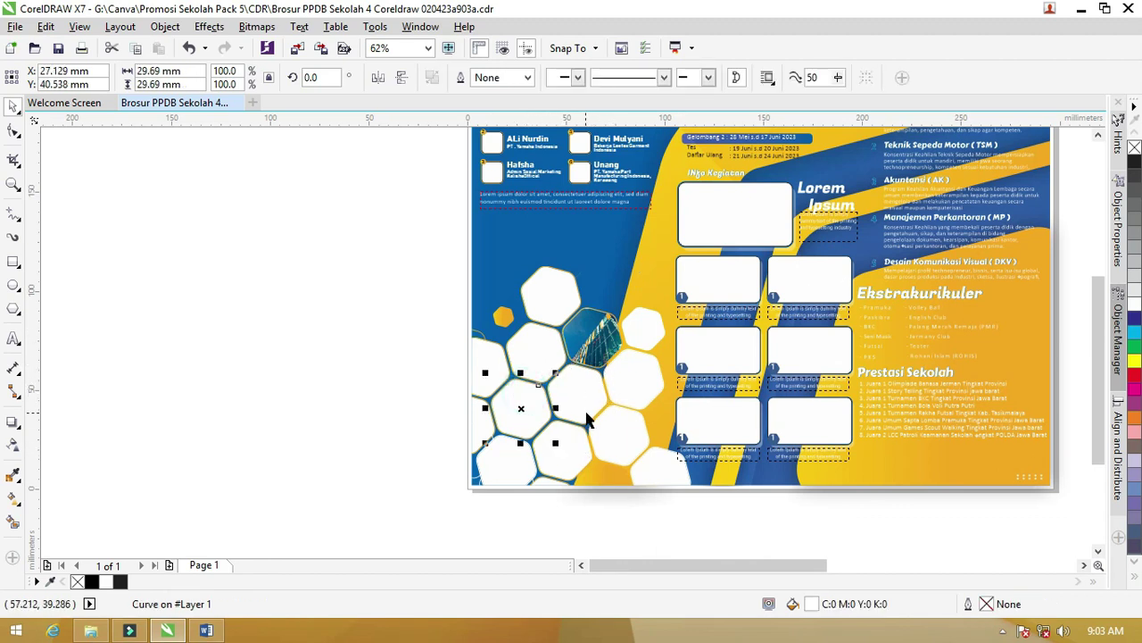
left_click_drag(580, 406, 503, 316)
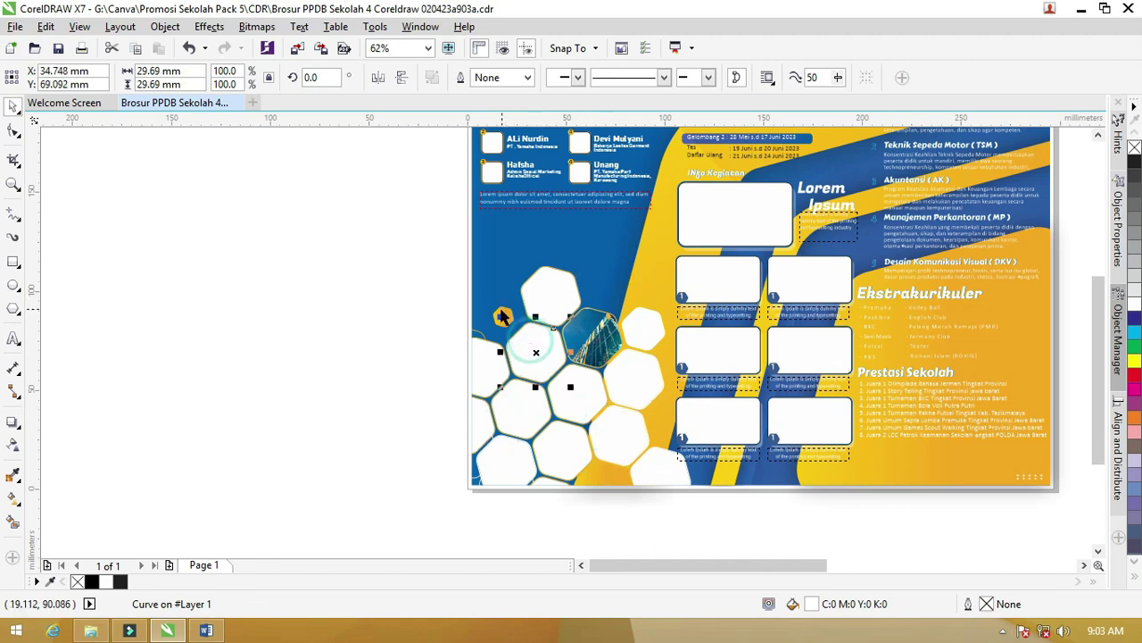
scroll(503, 316, "up", 2)
left_click(473, 290)
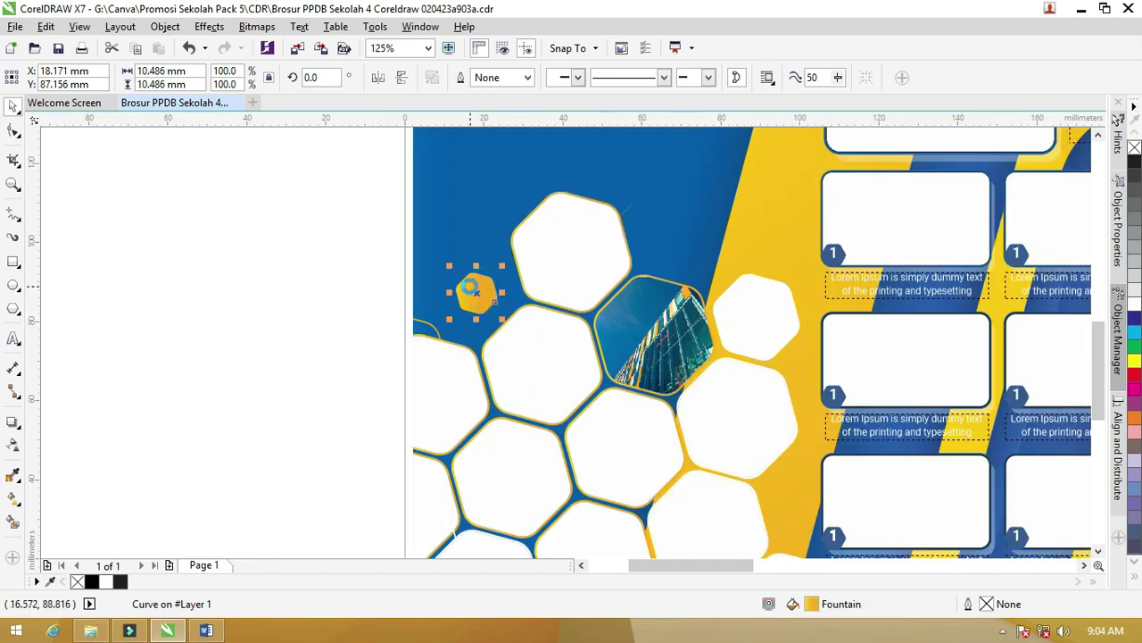
scroll(470, 287, "up", 4)
scroll(470, 286, "down", 4)
scroll(470, 286, "down", 4)
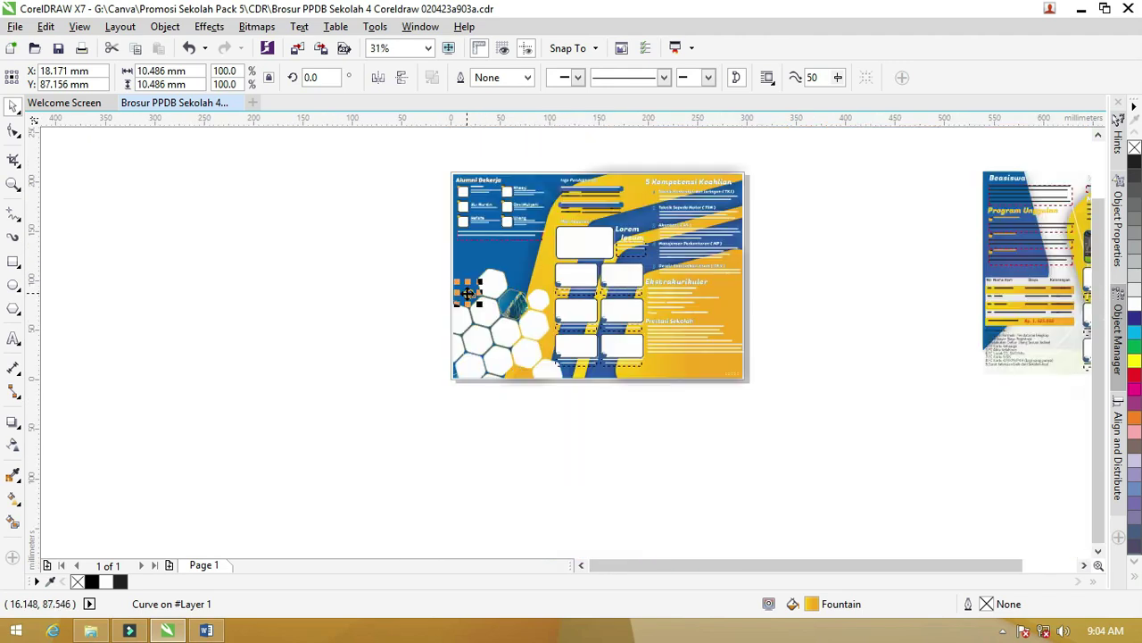